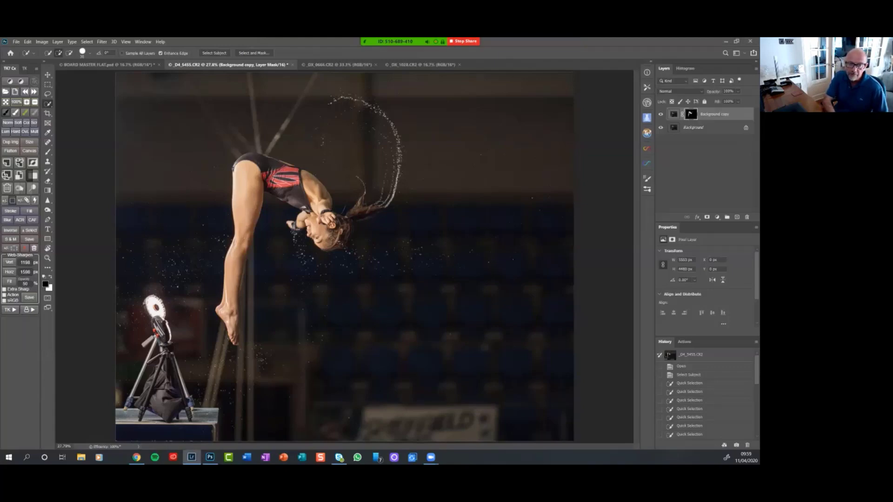
Step: Switch to Lightroom Classic and view the finished diver image G1W Colour.psd from the Sport portfolio collection at full size
click(192, 457)
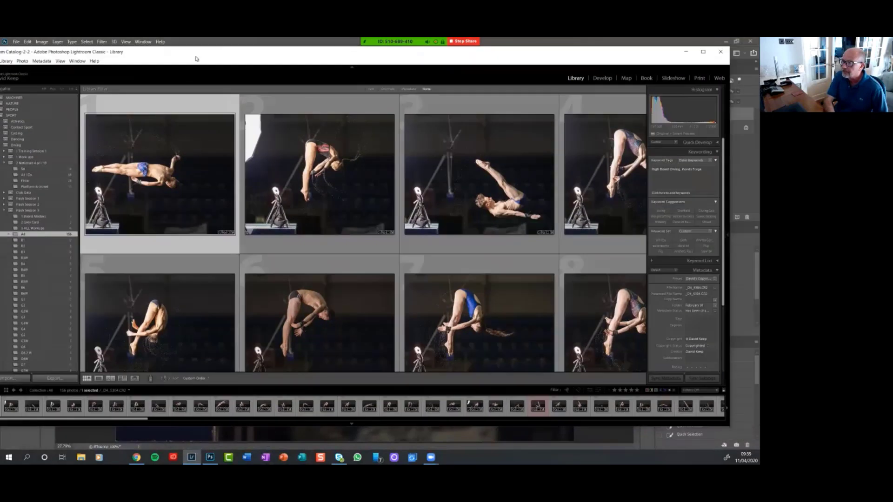
drag(196, 58, 205, 56)
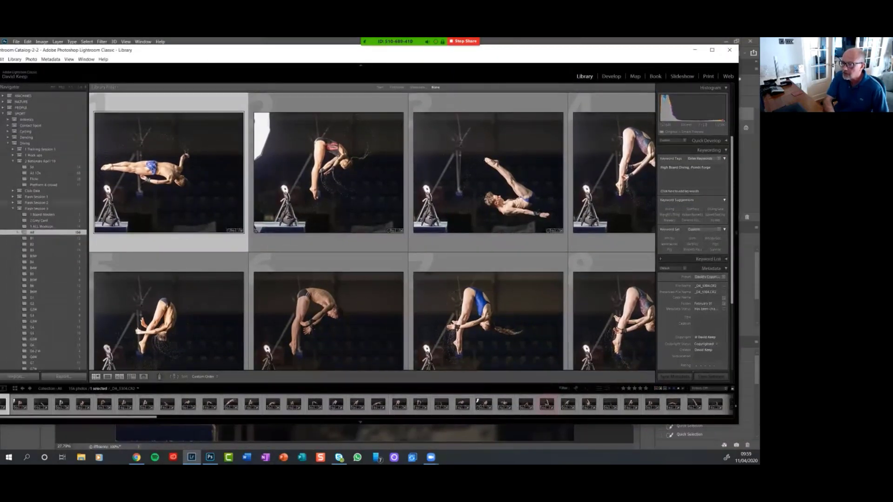
scroll(44, 213, down, 10)
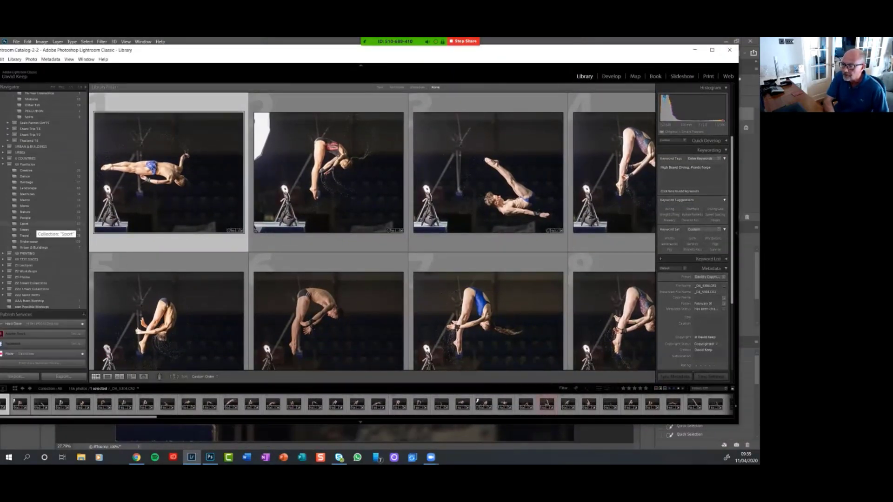
click(28, 224)
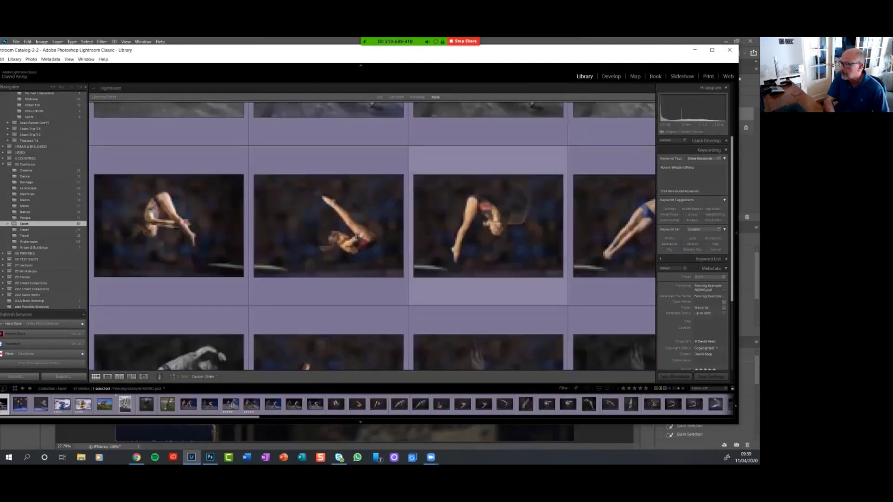
double_click(488, 225)
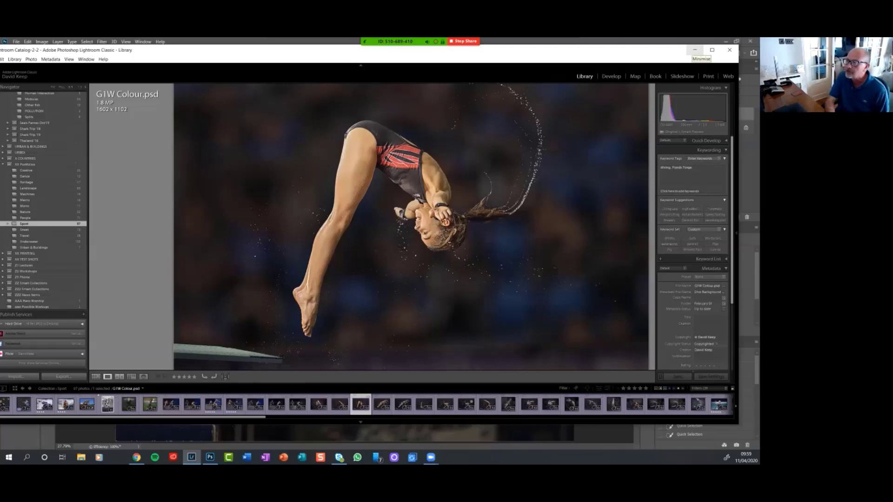
click(695, 49)
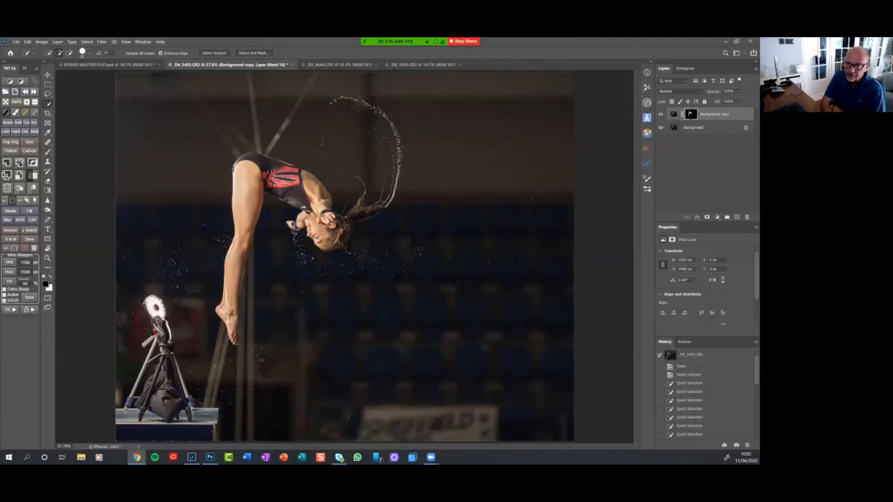
Step: Switch to the YouTube channel in Chrome and watch Photographing Platform Diving from the Behind the Scenes playlist in full screen
drag(0, 54, 352, 55)
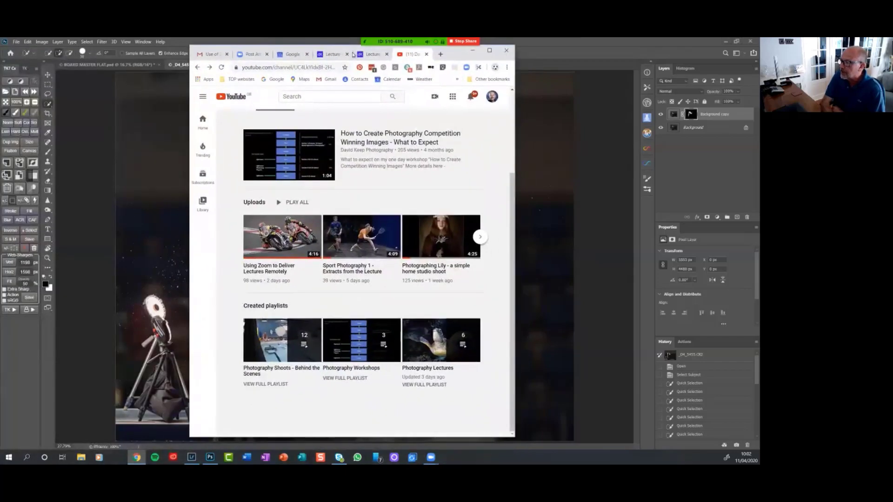
click(489, 50)
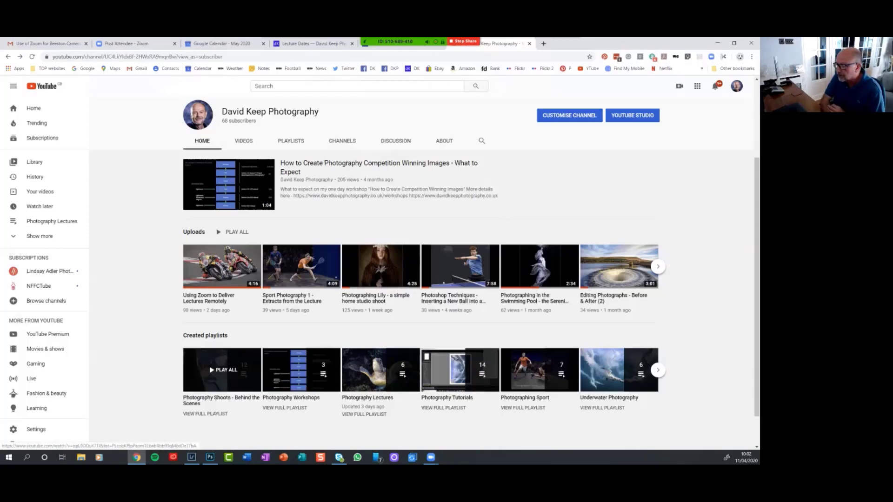
click(223, 370)
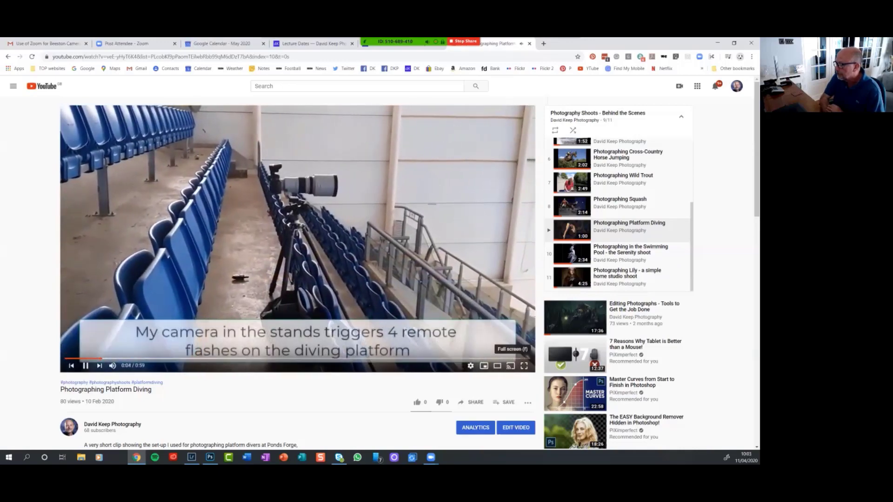
click(524, 366)
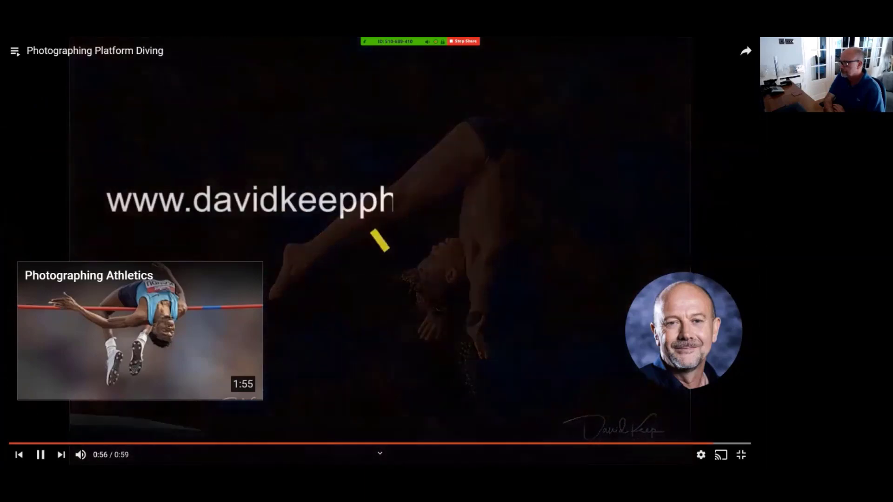
key(Escape)
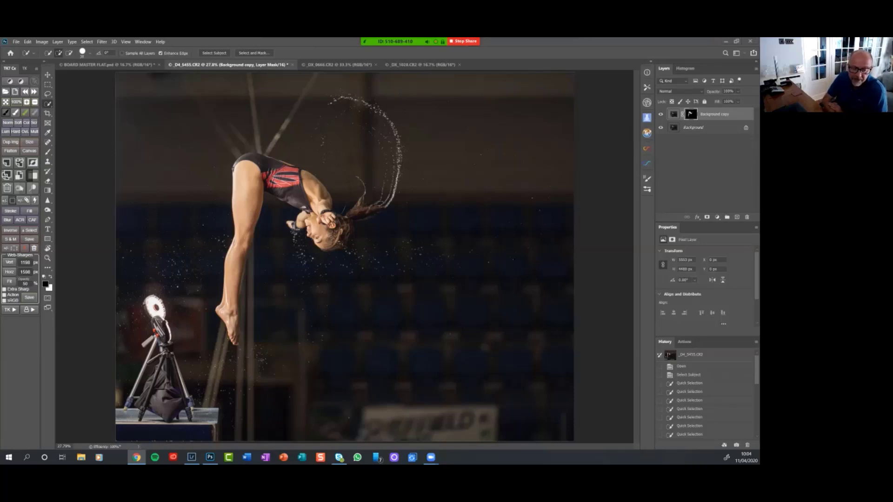
Step: Switch back to Lightroom Classic and show the All collection of Flash Session 3 as a thumbnail grid
key(alt+Tab)
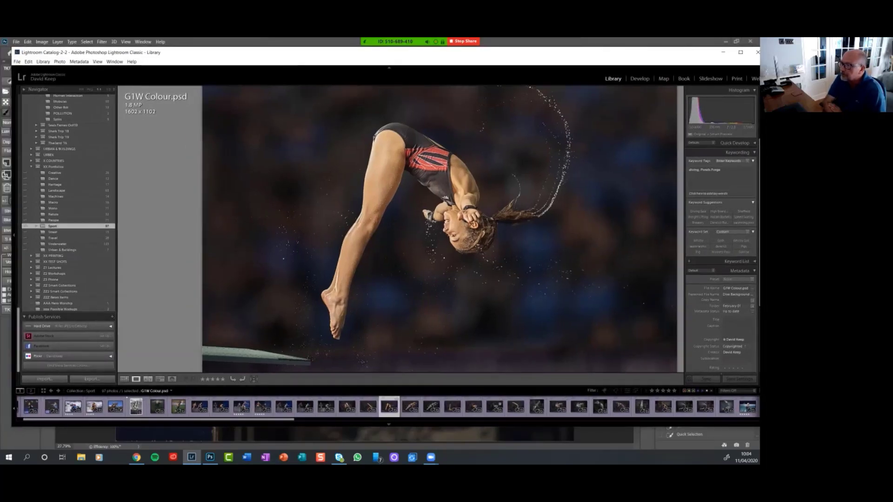
scroll(69, 233, up, 10)
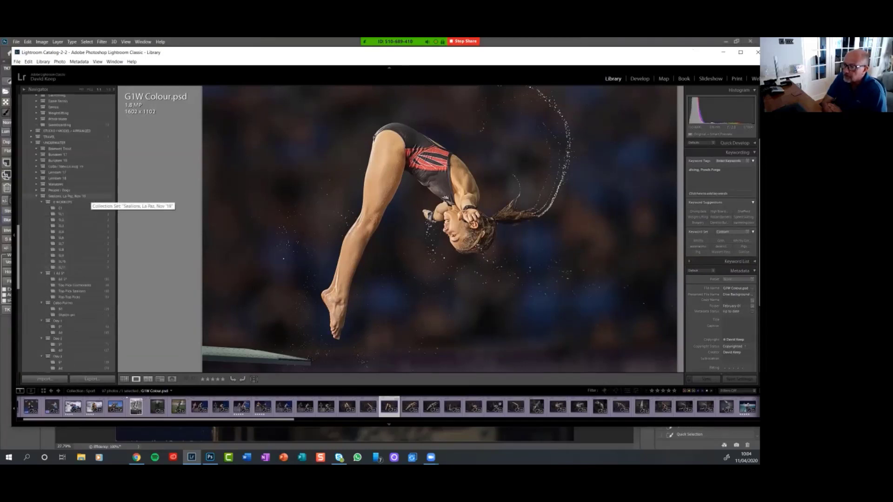
scroll(84, 202, up, 5)
scroll(83, 204, up, 3)
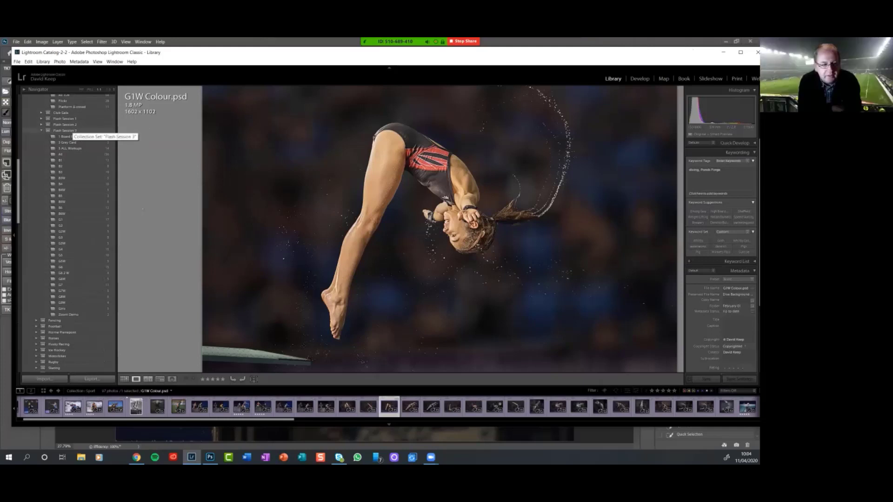
scroll(70, 132, up, 3)
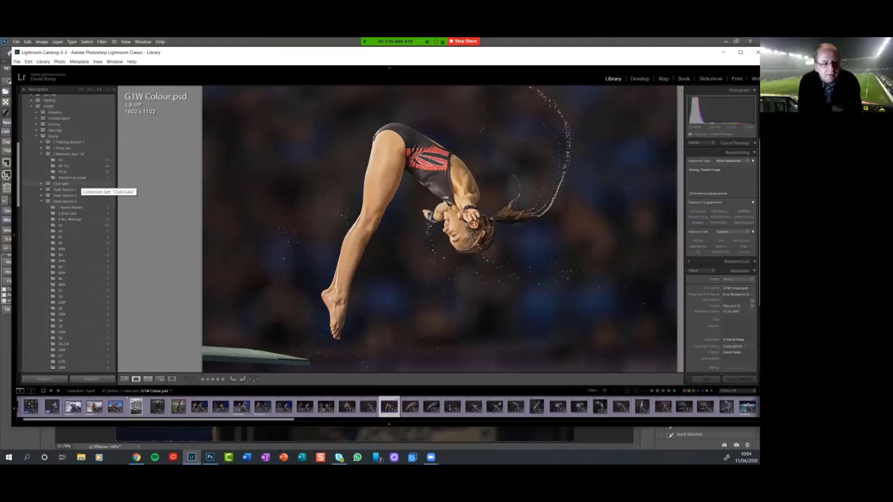
scroll(76, 189, down, 3)
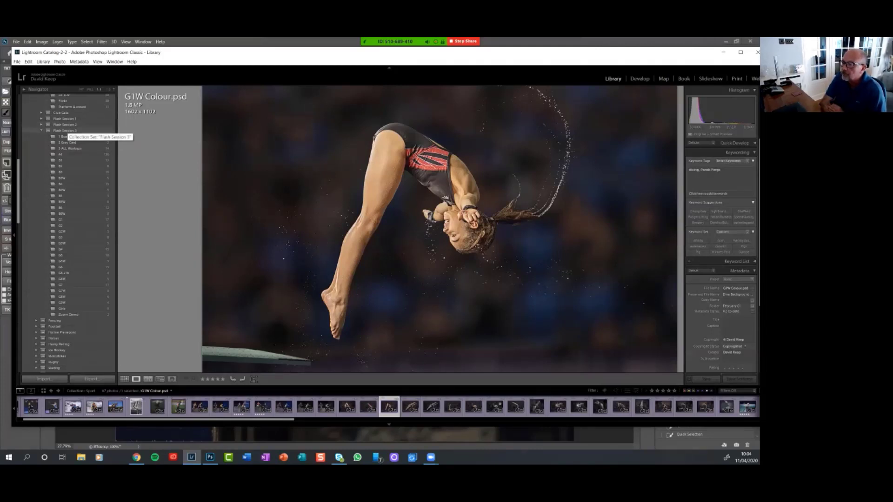
click(65, 130)
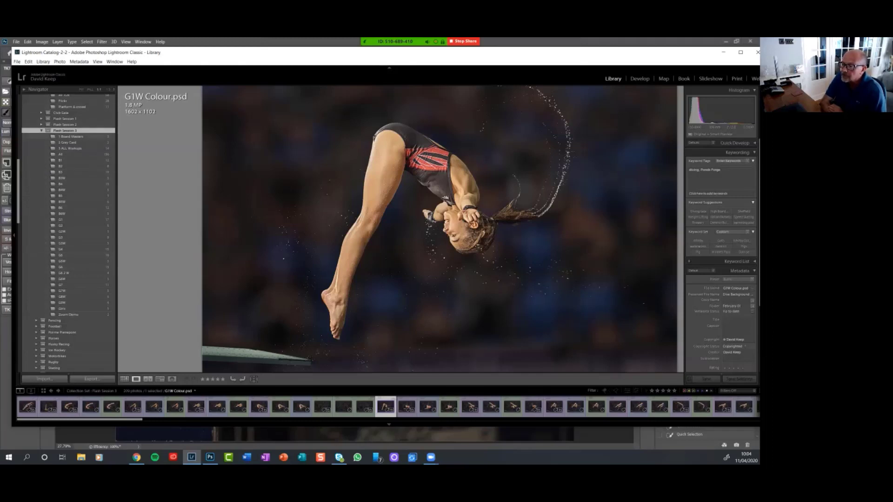
click(63, 154)
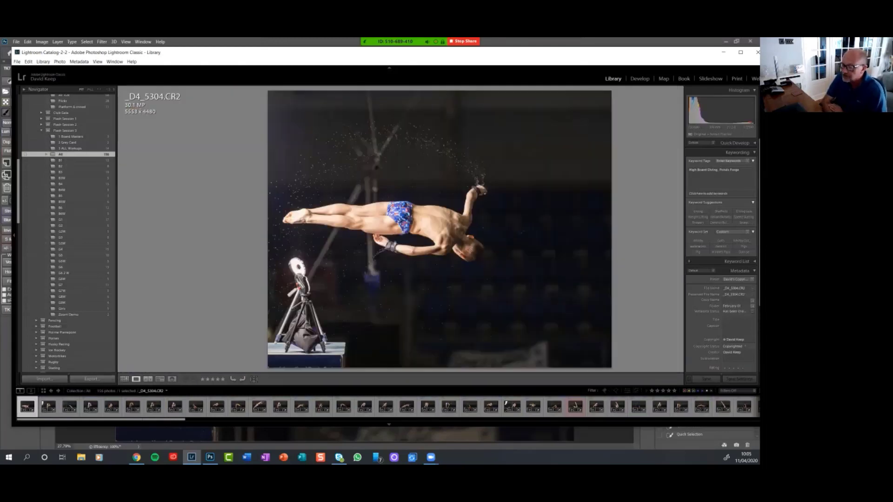
key(g)
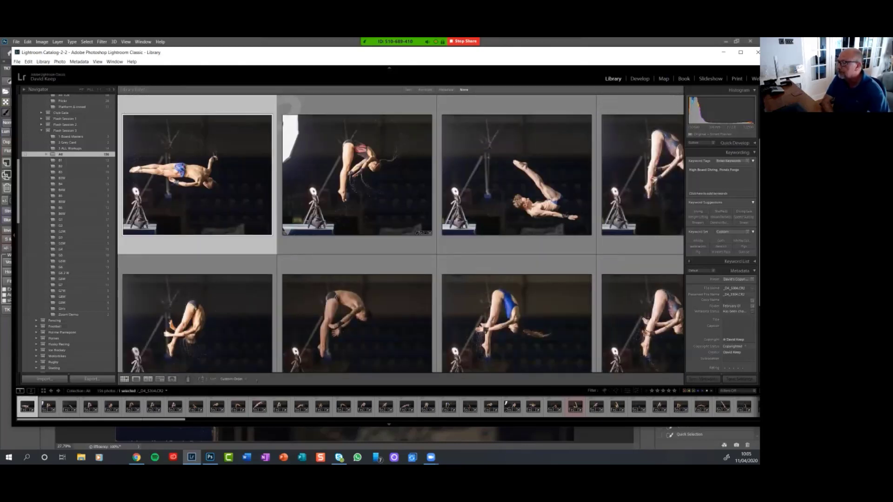
Step: Browse the unedited diving shots in the Flash Session 3 All collection to examine the divers' poses
mouse_move(395, 42)
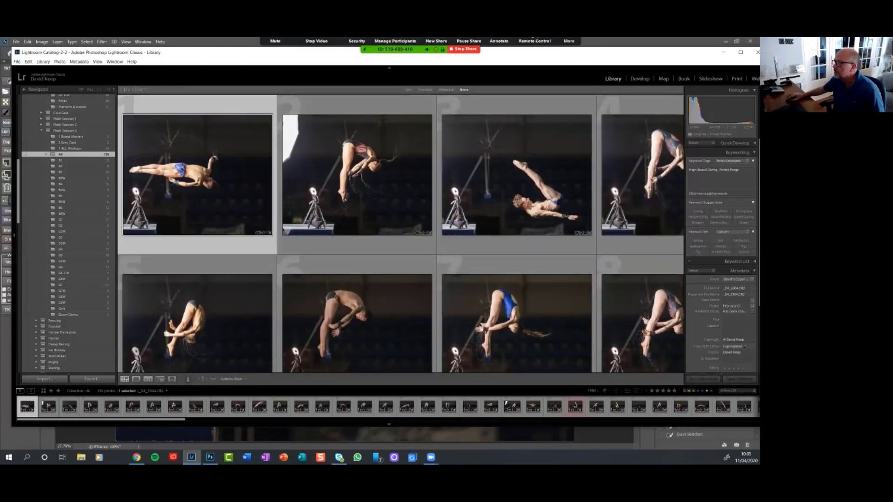
drag(231, 53, 215, 50)
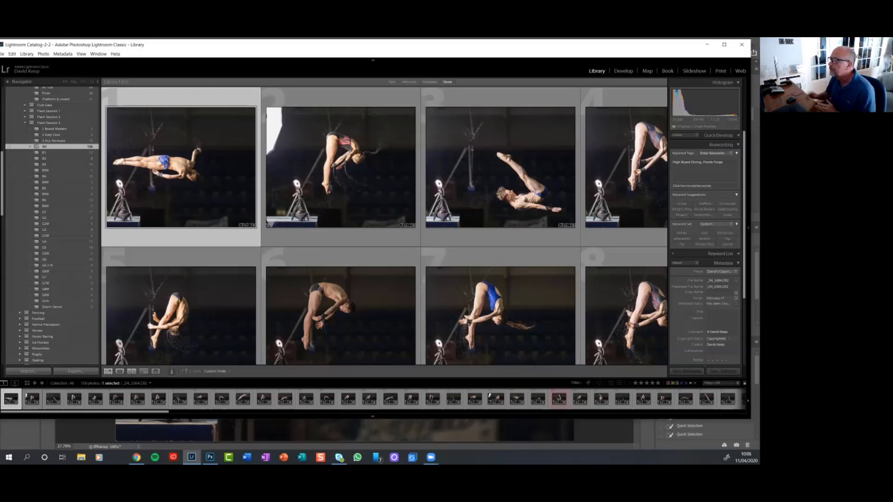
scroll(384, 226, down, 3)
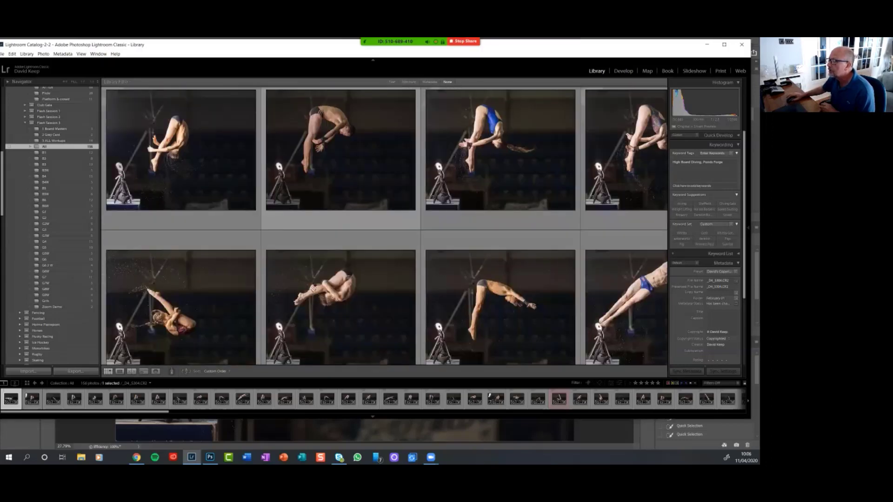
scroll(384, 226, down, 4)
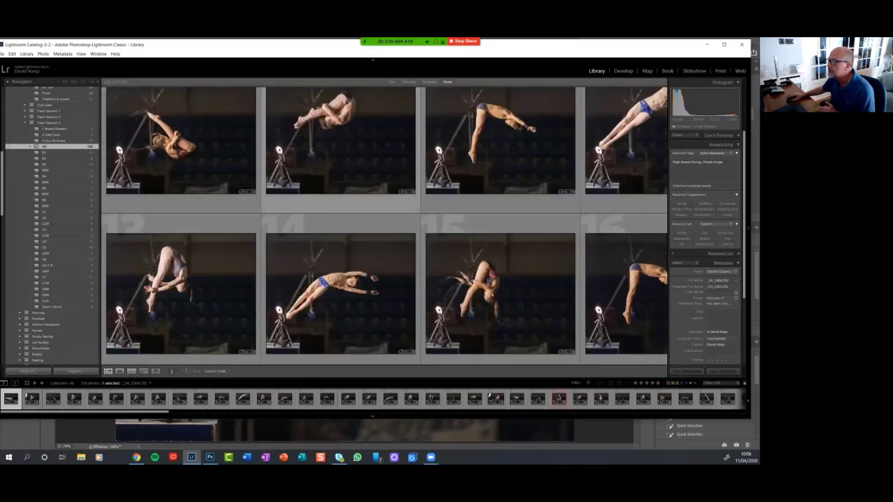
scroll(384, 226, down, 4)
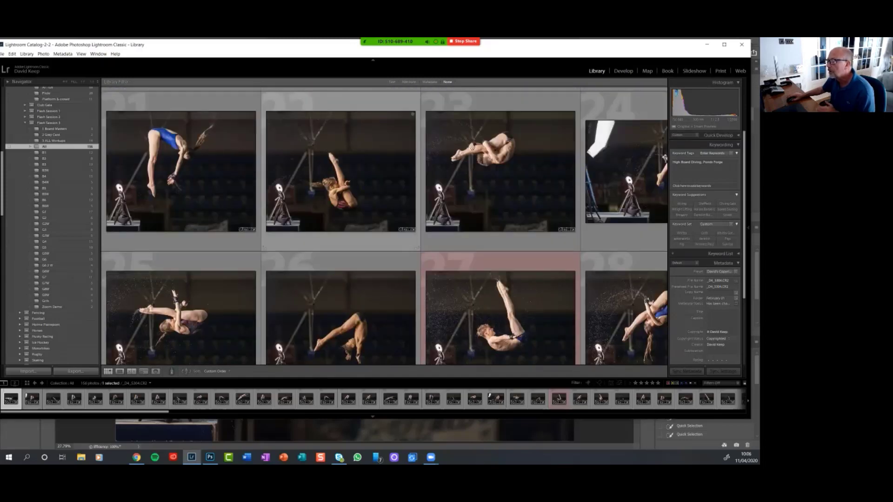
scroll(384, 226, down, 2)
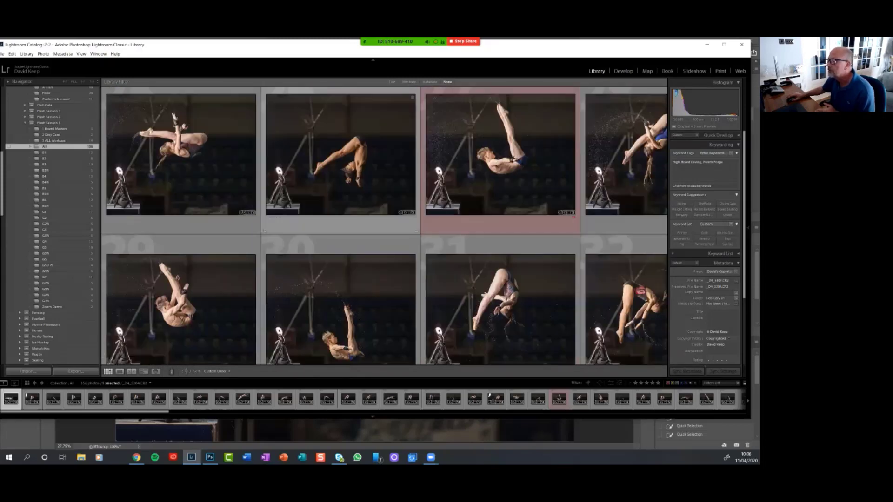
scroll(384, 226, down, 1)
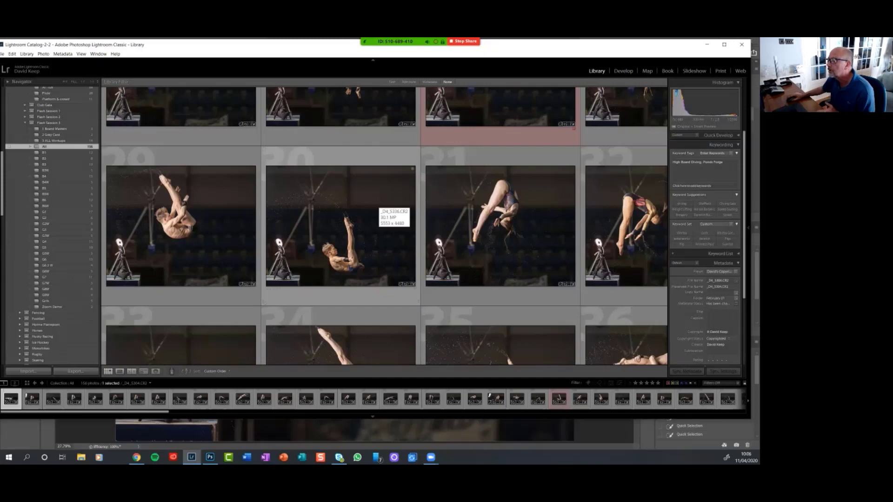
scroll(384, 226, down, 2)
scroll(384, 226, up, 2)
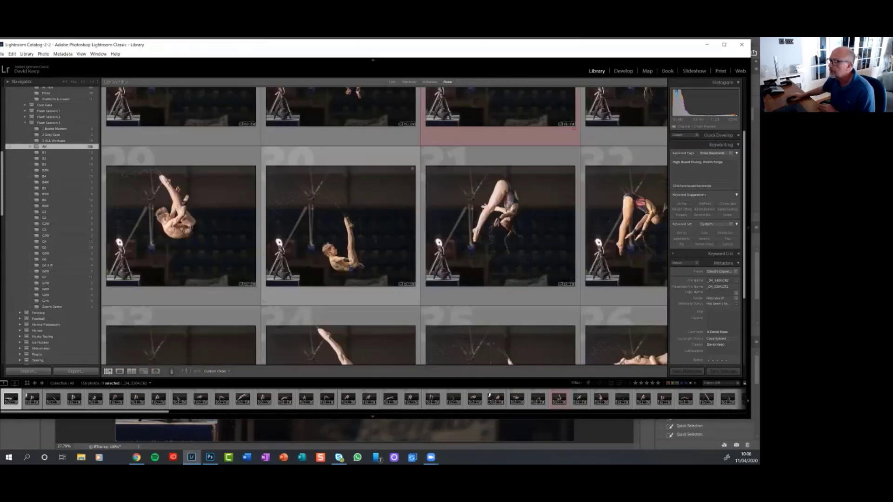
scroll(384, 226, down, 3)
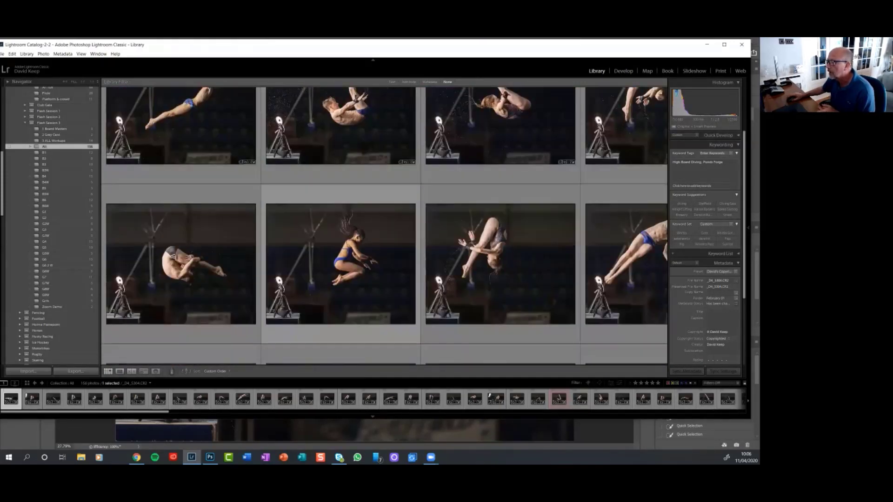
scroll(384, 226, down, 2)
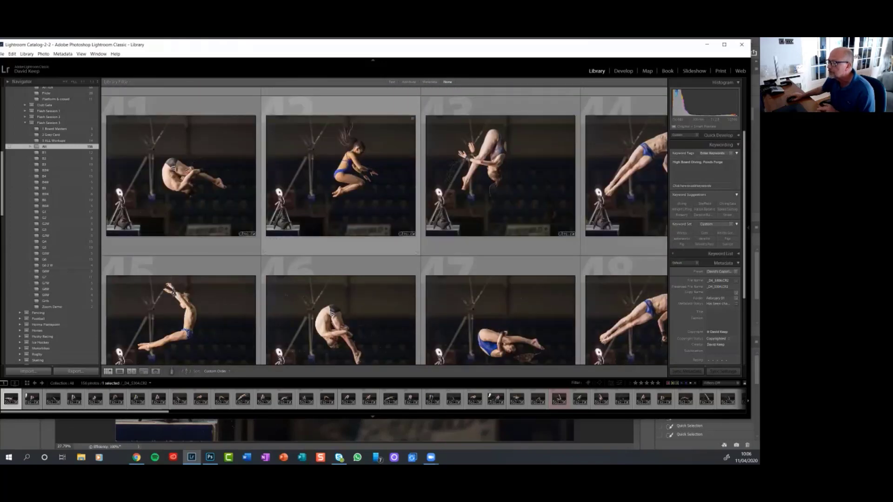
scroll(384, 226, down, 3)
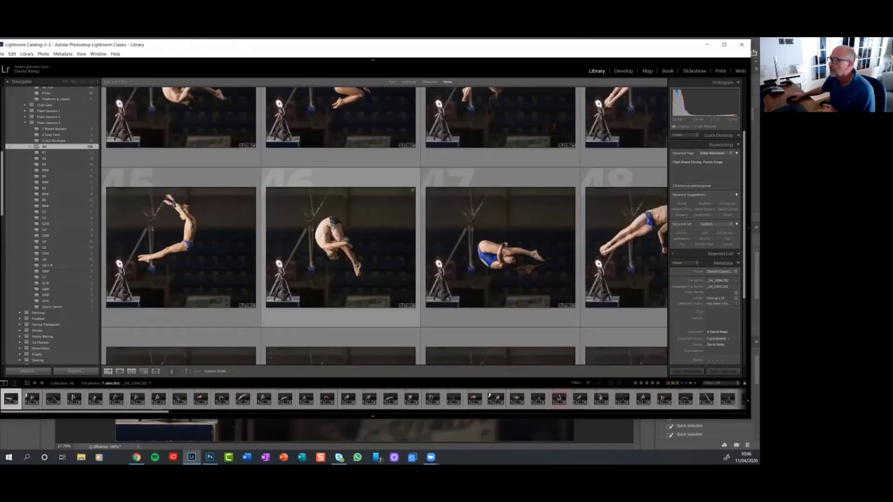
scroll(384, 226, down, 6)
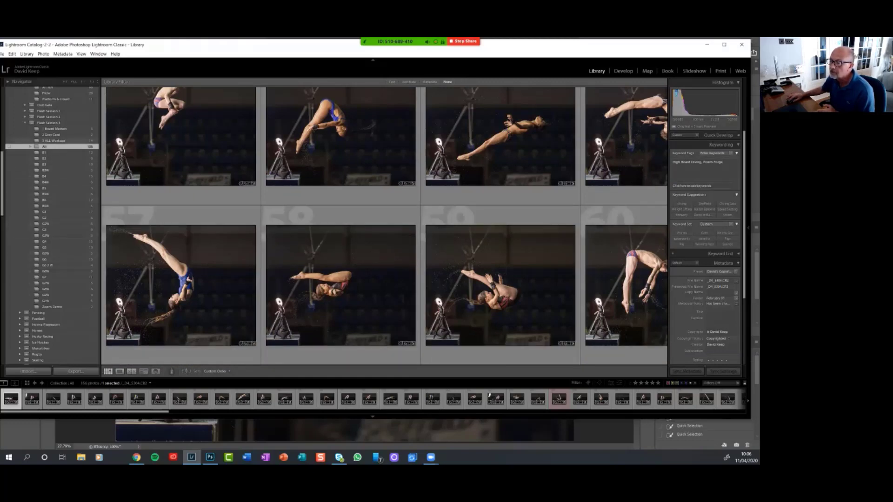
Step: Open the ALL Workups collection of Flash Session 3 and review its finished diving composites
click(53, 141)
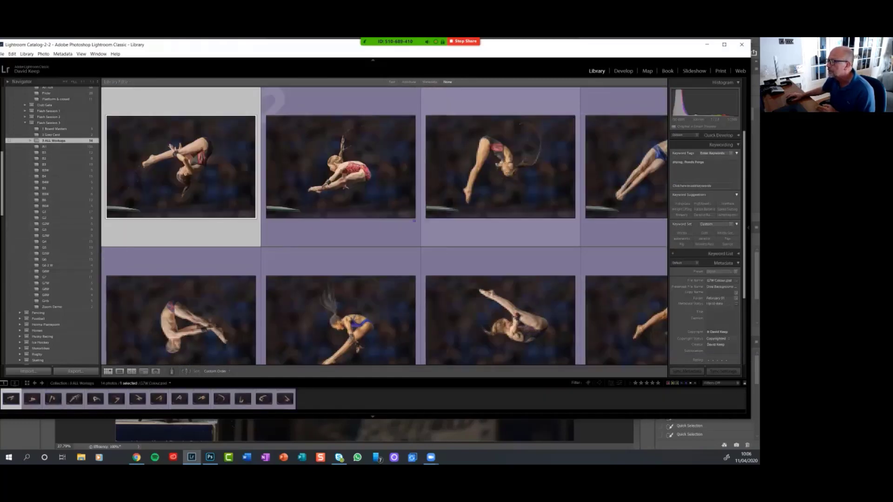
scroll(384, 226, down, 5)
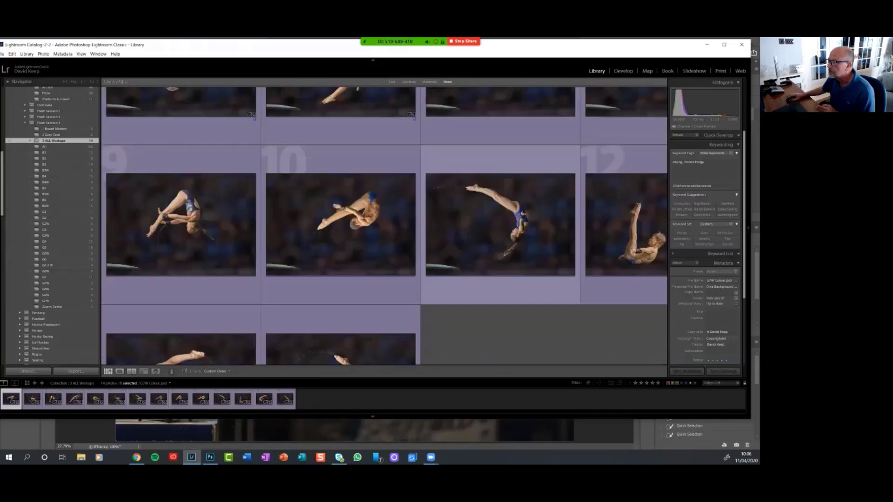
scroll(384, 226, up, 3)
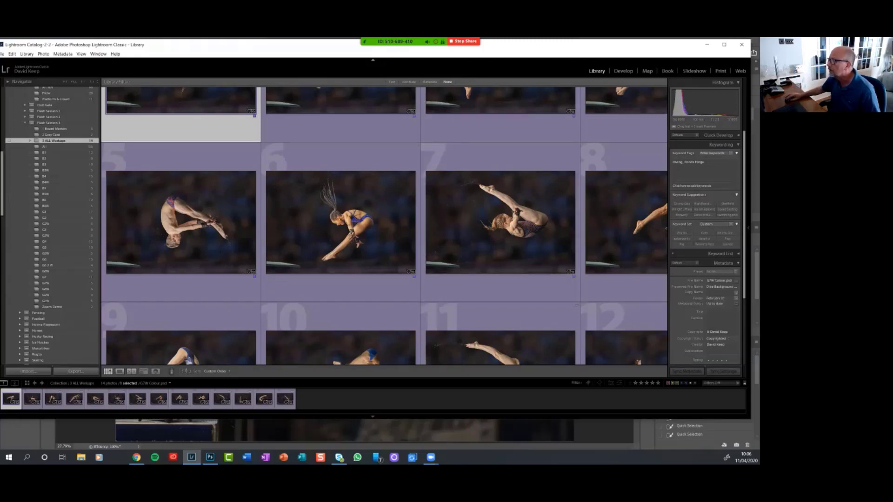
mouse_move(325, 44)
mouse_down()
mouse_move(310, 61)
mouse_move(324, 59)
mouse_up()
scroll(383, 239, down, 4)
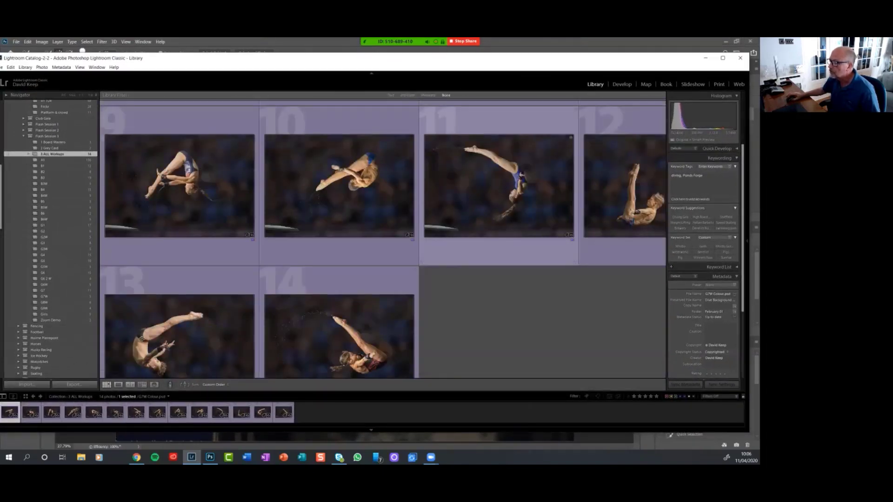
Step: Review the finished diving composites back to the first one, with the histogram and metadata panels hidden for a wider grid
scroll(383, 239, up, 4)
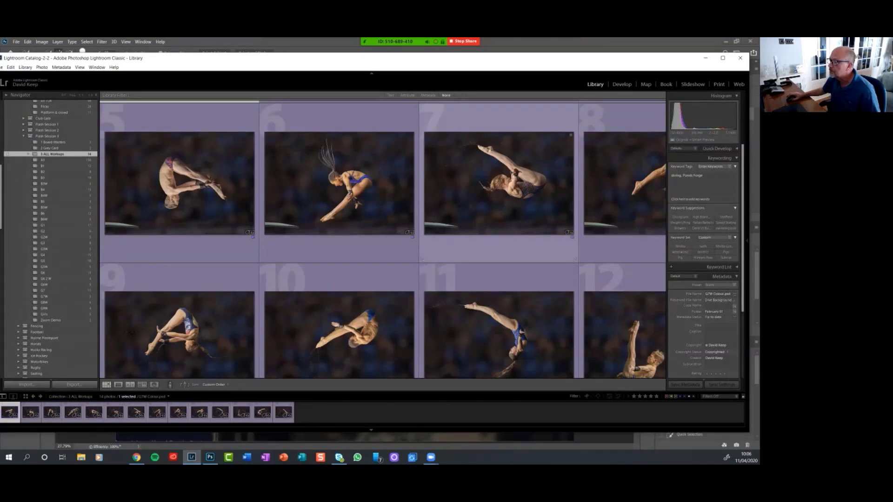
scroll(382, 239, up, 1)
scroll(383, 239, up, 2)
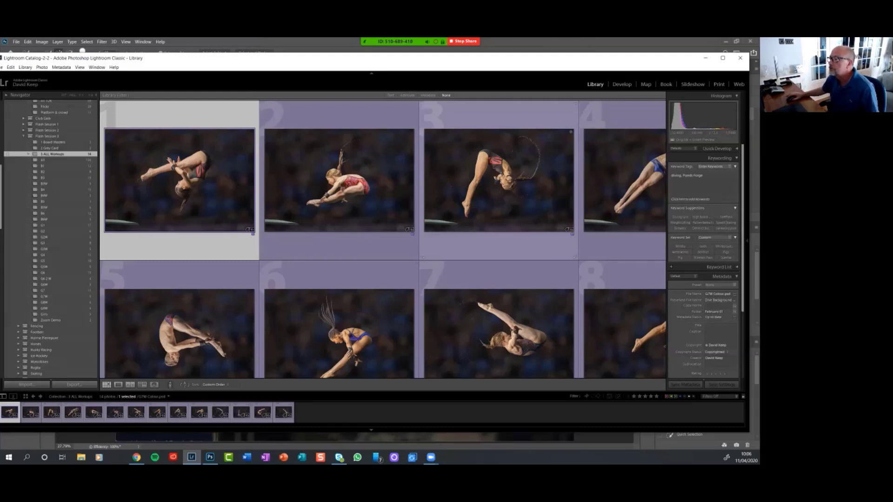
key(F8)
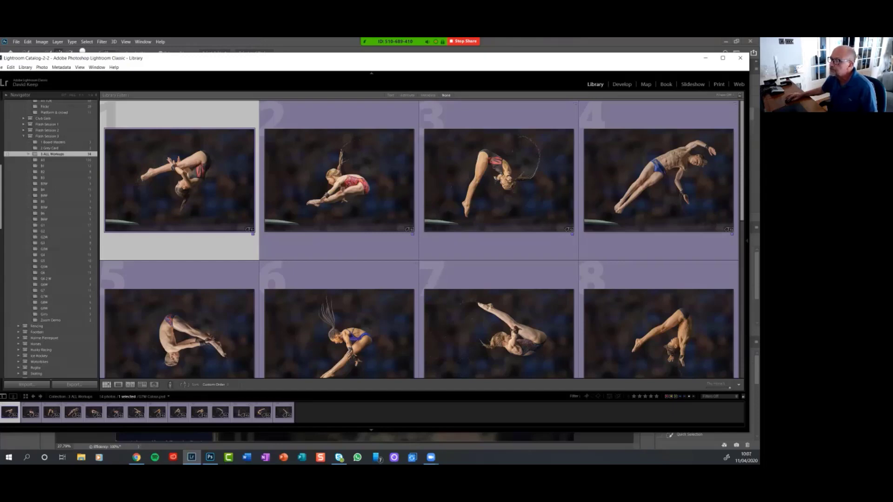
Step: Clear the Lightroom window away, switch to Photoshop and show the whole photo of the diver beside the flash stand
drag(697, 58, 0, 69)
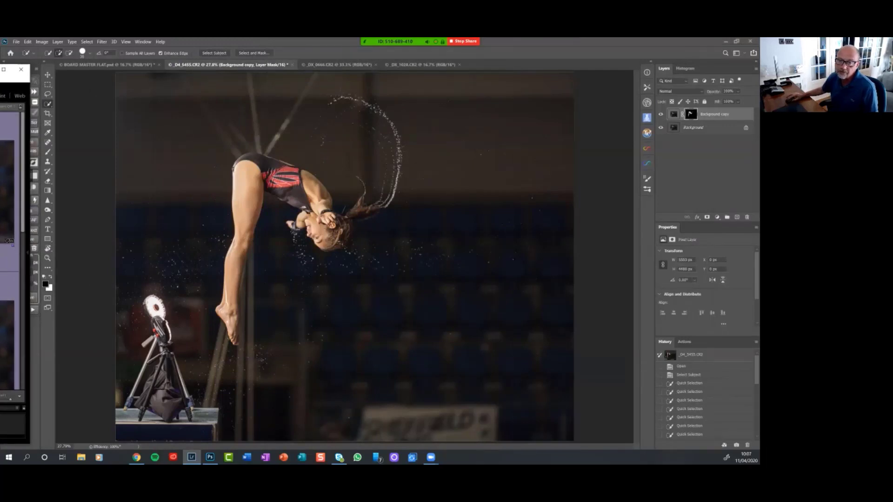
click(21, 69)
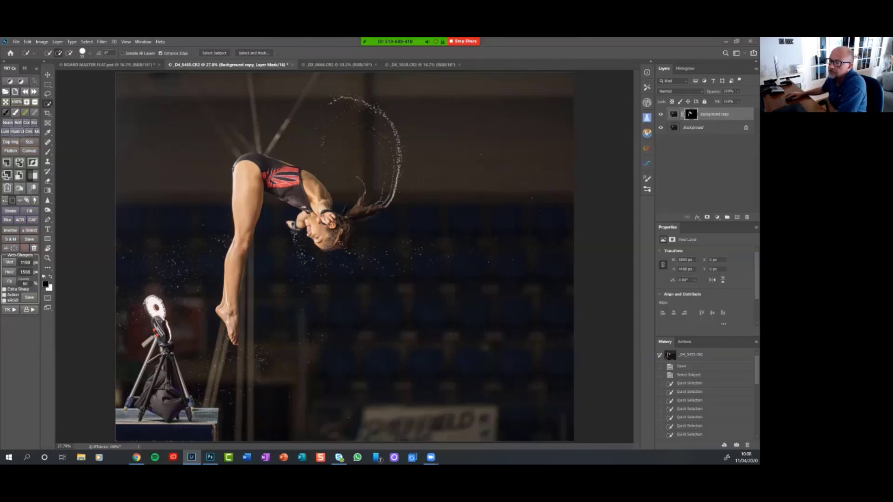
click(5, 101)
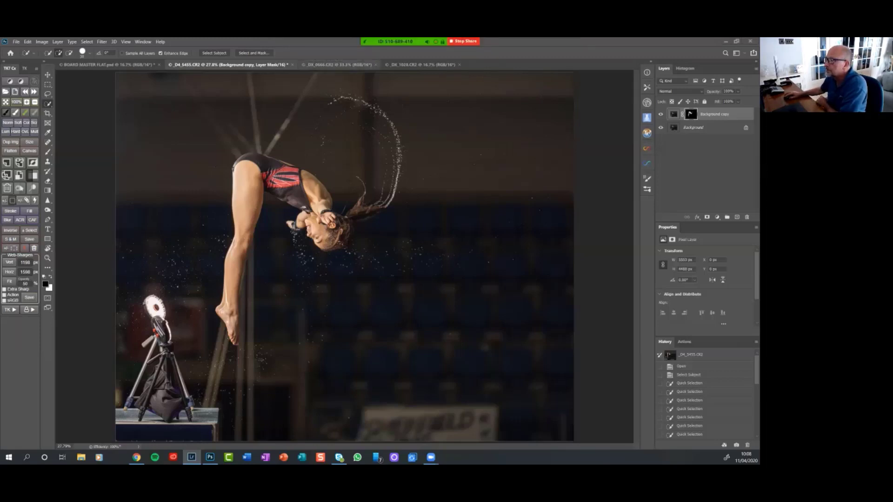
Step: Compare the blurred poolside background photo with the sharp photo of the diver standing on the springboard
click(338, 65)
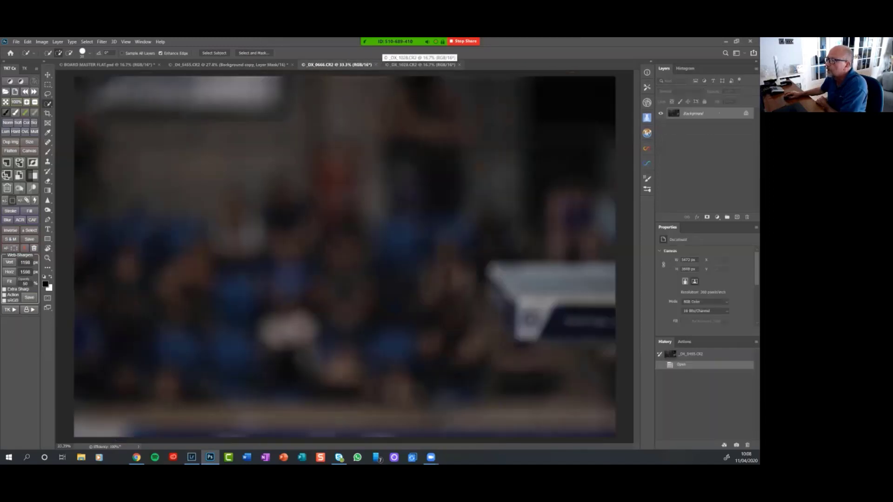
click(420, 65)
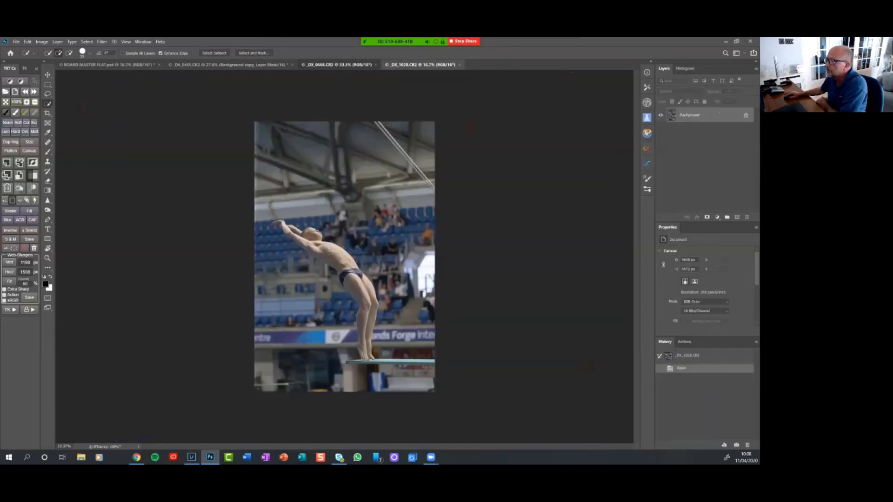
click(337, 65)
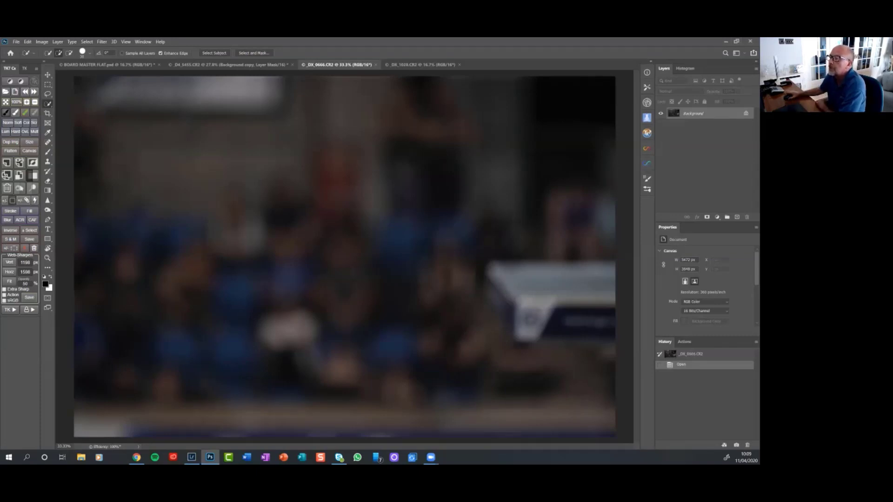
click(420, 65)
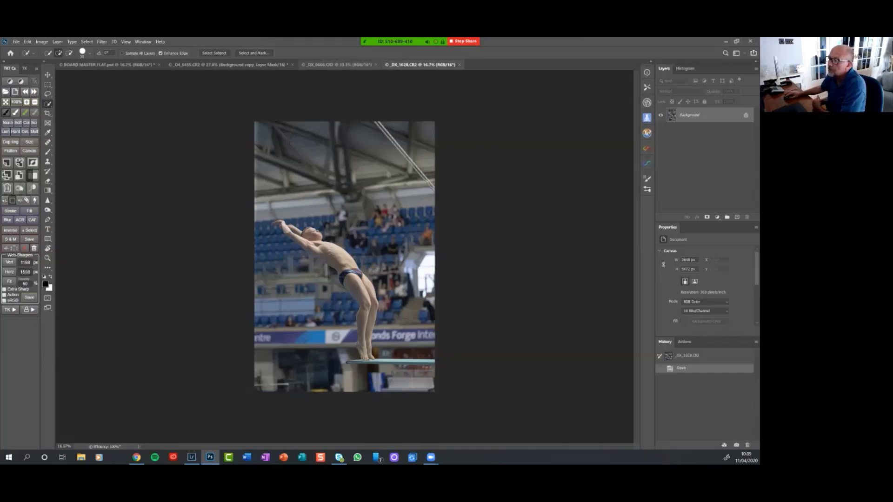
Step: Try a Field Blur of about 74 px on the blurred poolside background, with its pin at the diving platform's edge
click(336, 64)
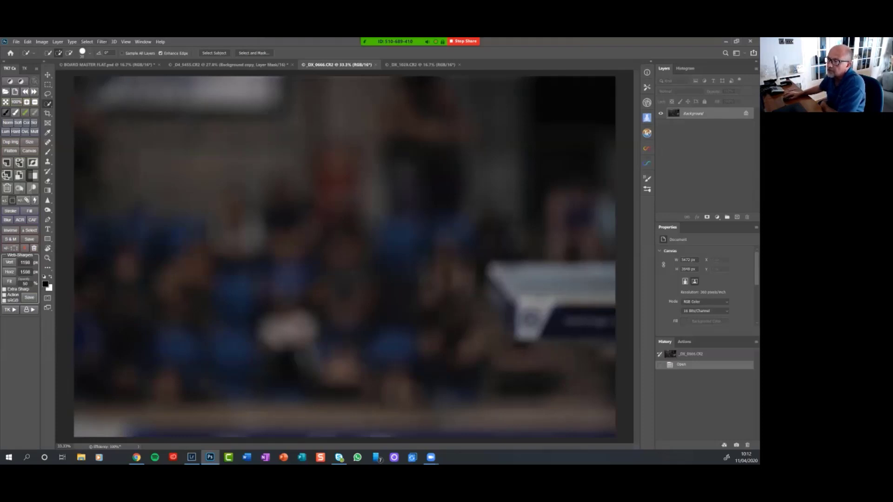
key(alt+t)
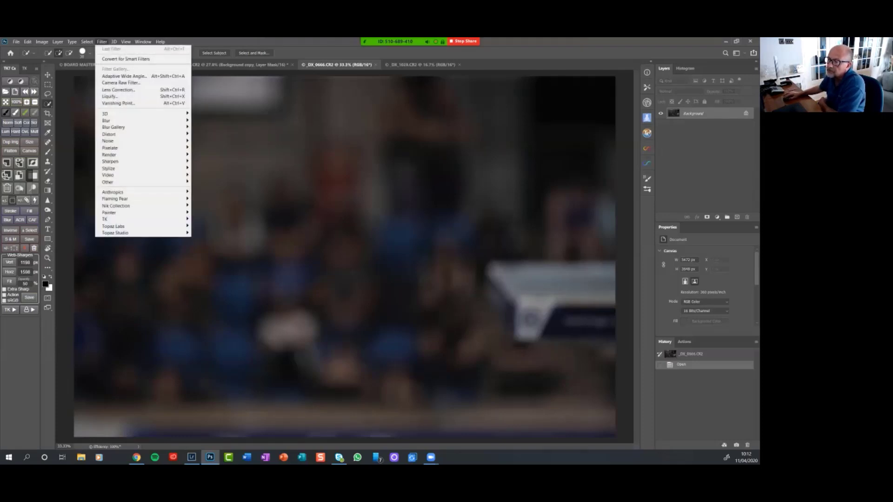
key(Down)
key(Down)
key(Down)
key(Down)
key(Down)
key(Down)
key(Down)
key(Down)
key(Down)
key(Right)
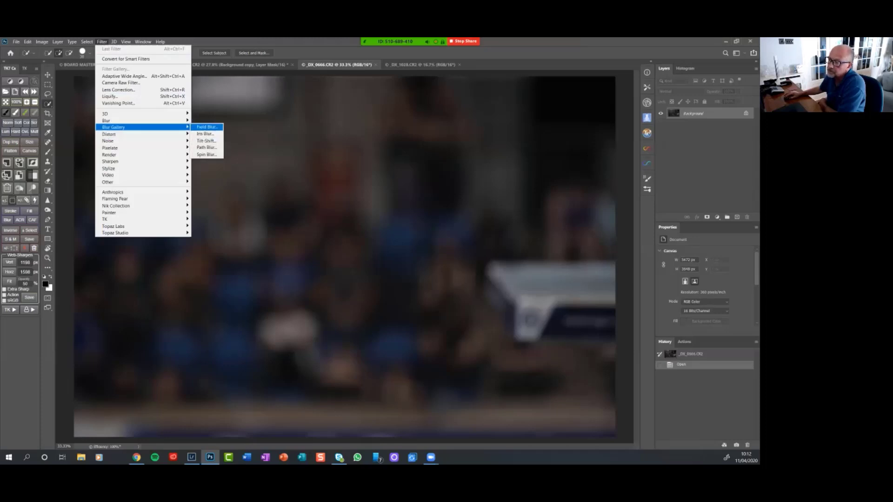
key(Return)
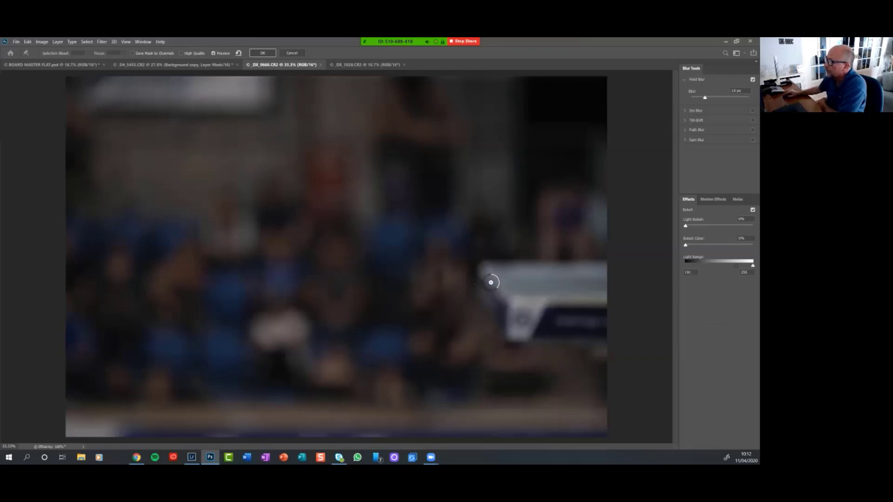
drag(497, 276, 491, 282)
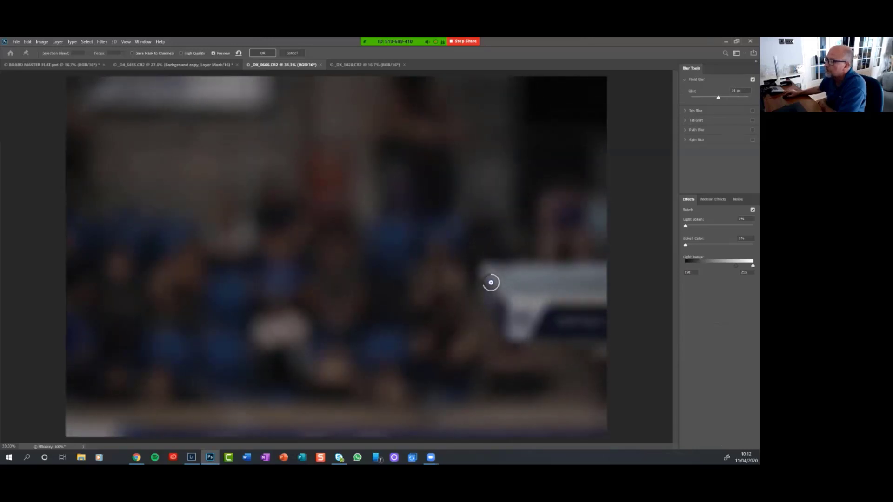
click(490, 282)
click(291, 53)
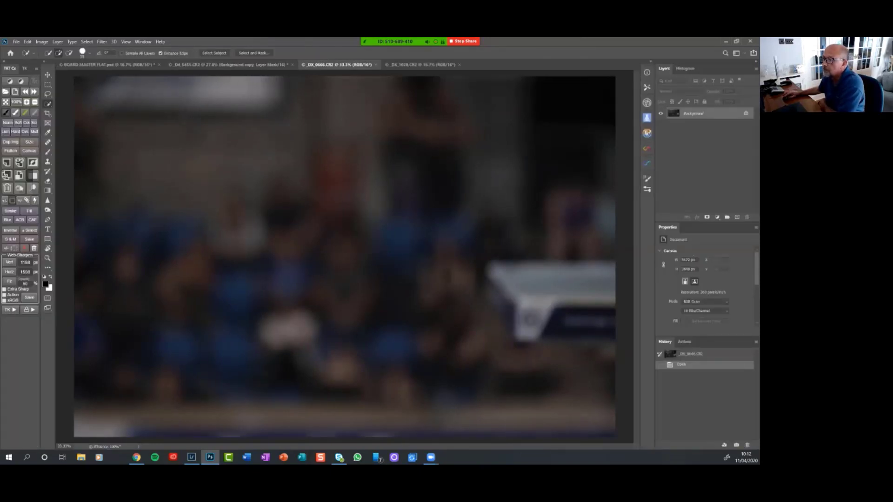
click(101, 42)
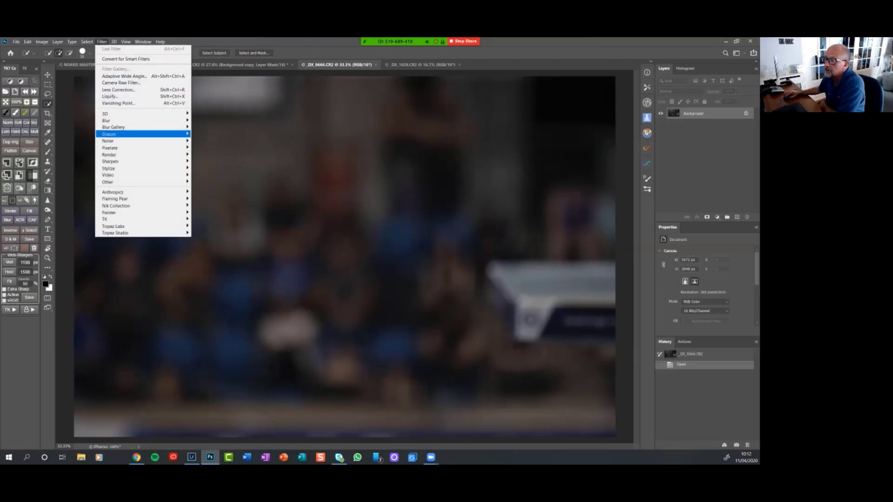
mouse_move(126, 127)
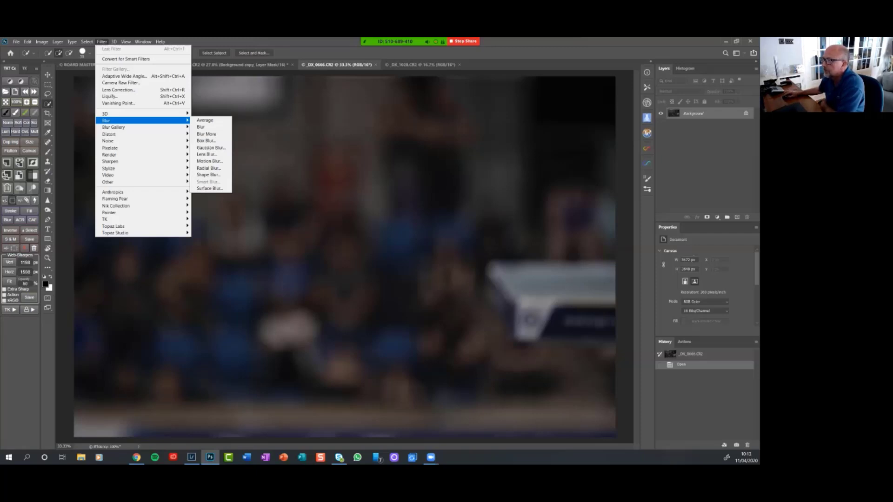
key(Escape)
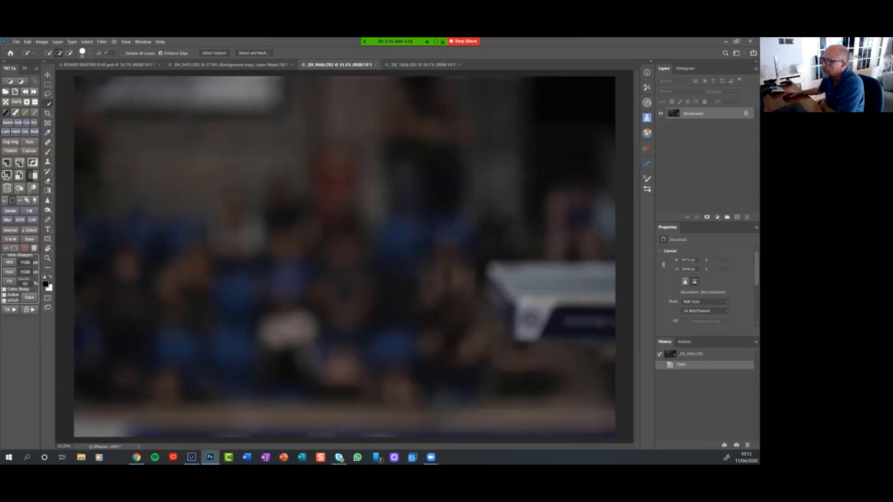
Step: Lasso the springboard end with the diver's feet in the springboard photo and copy it into the blurred poolside background document
click(420, 65)
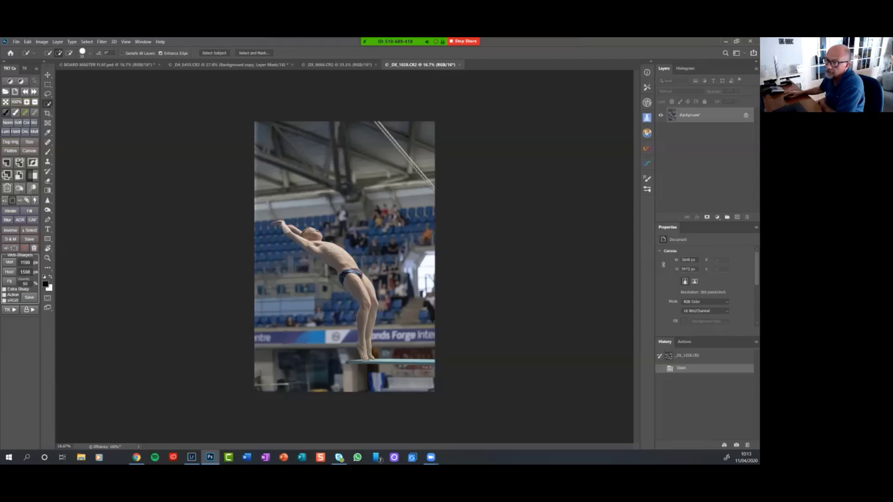
key(l)
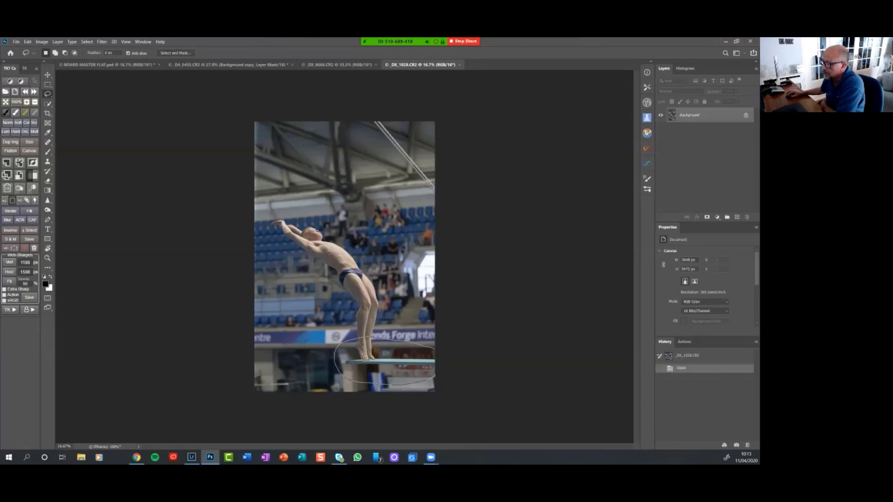
drag(432, 348, 433, 378)
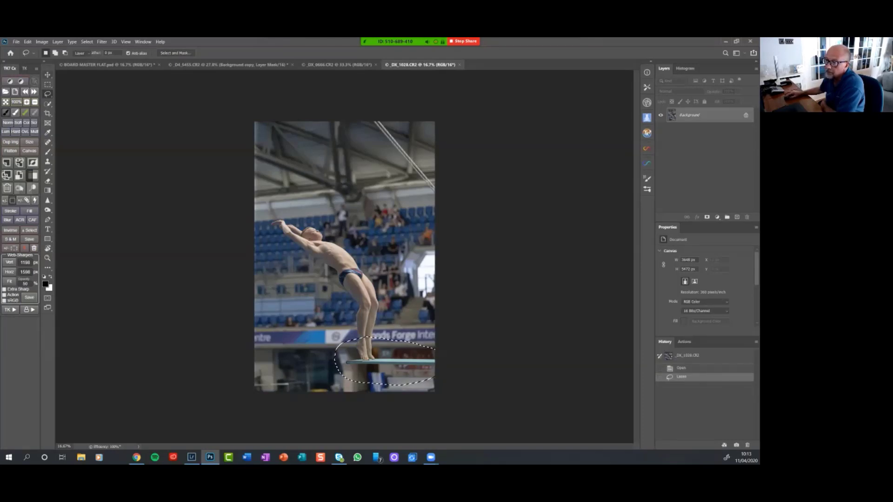
key(v)
mouse_move(372, 352)
mouse_down()
mouse_move(311, 241)
mouse_move(288, 154)
mouse_move(260, 116)
mouse_move(200, 87)
mouse_move(286, 74)
mouse_move(347, 149)
mouse_move(357, 260)
mouse_up()
click(337, 65)
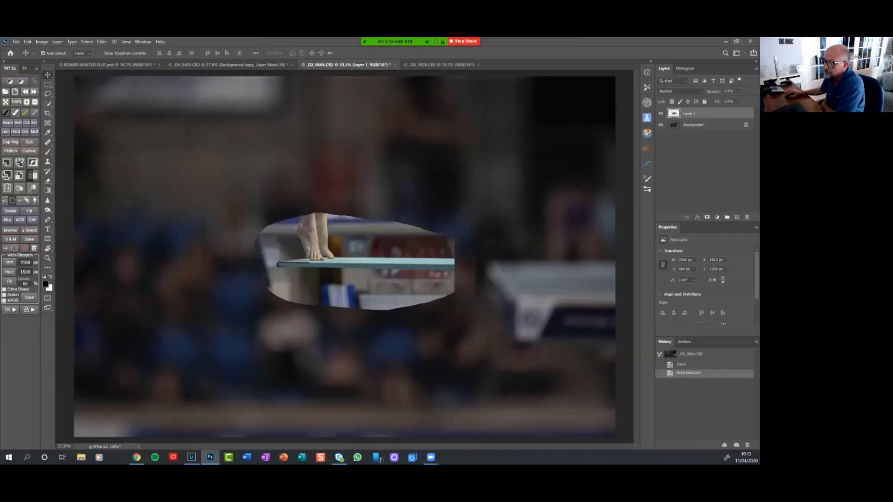
Step: Move the copied springboard piece over the blurred diving platform and hide its layer
drag(378, 222, 325, 217)
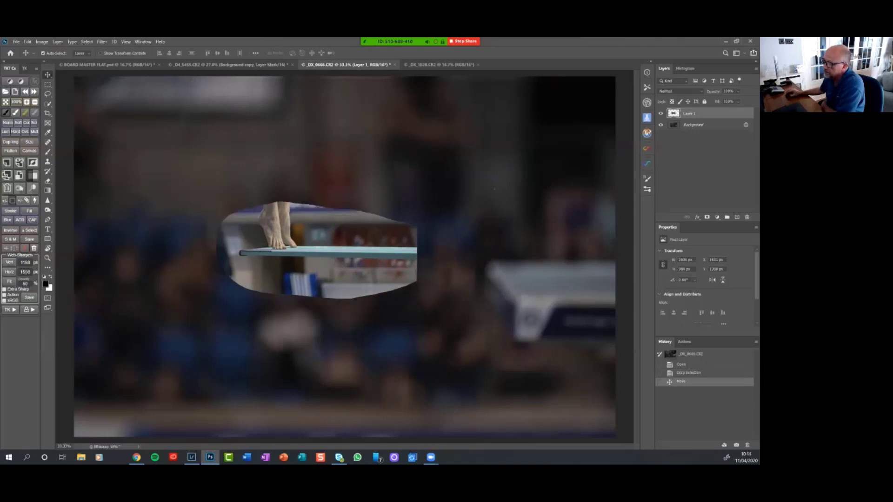
drag(313, 201, 510, 245)
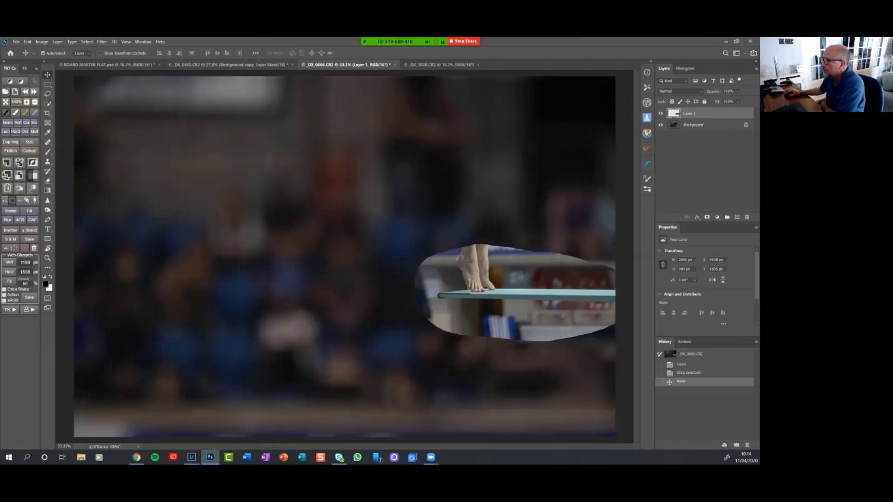
key(ctrl+comma)
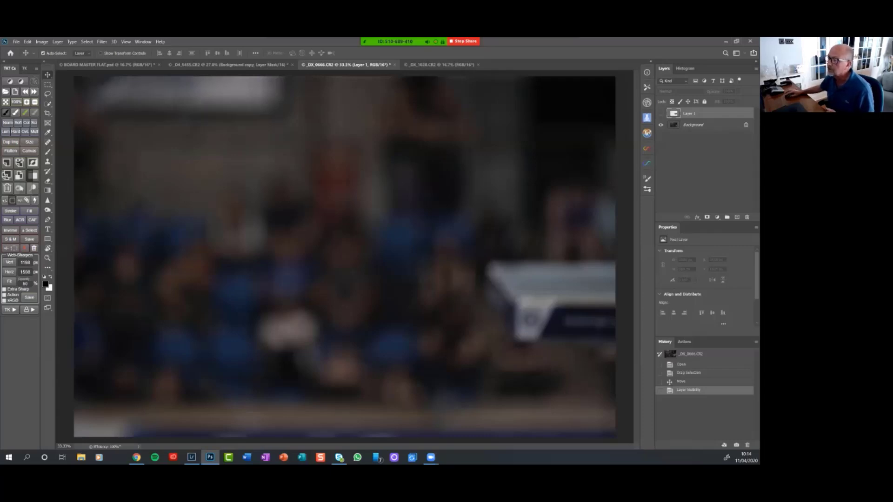
Step: Switch to BOARD MASTER FLAT.psd and fit the master background with the board in view to examine it
mouse_move(395, 42)
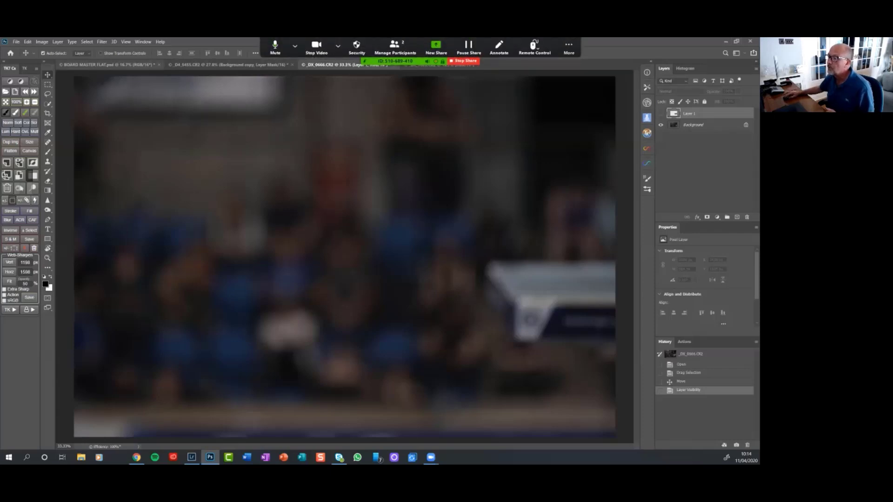
click(109, 65)
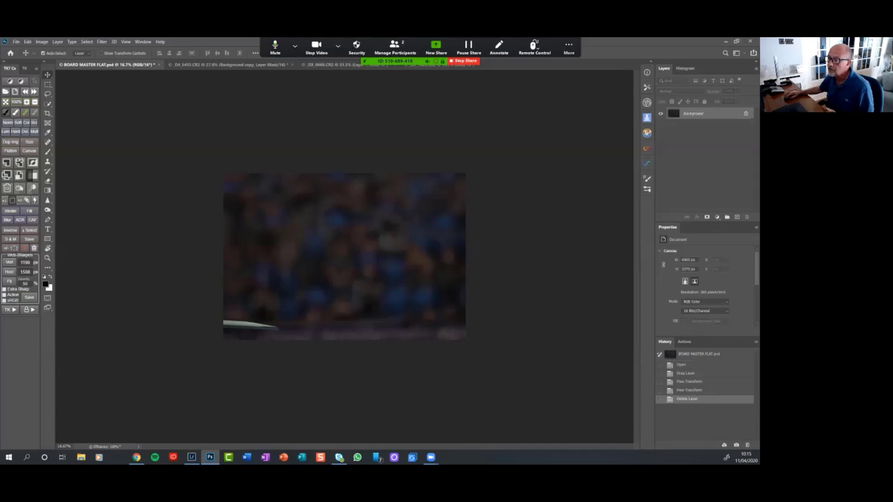
click(6, 102)
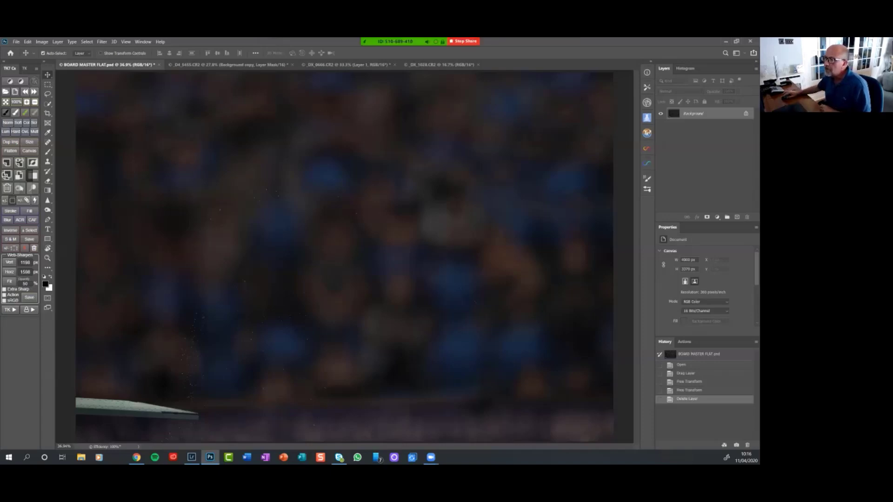
Step: In the photo of the diver beside the flash stand, choose the Quick Selection tool and run Select Subject on the diver
click(228, 64)
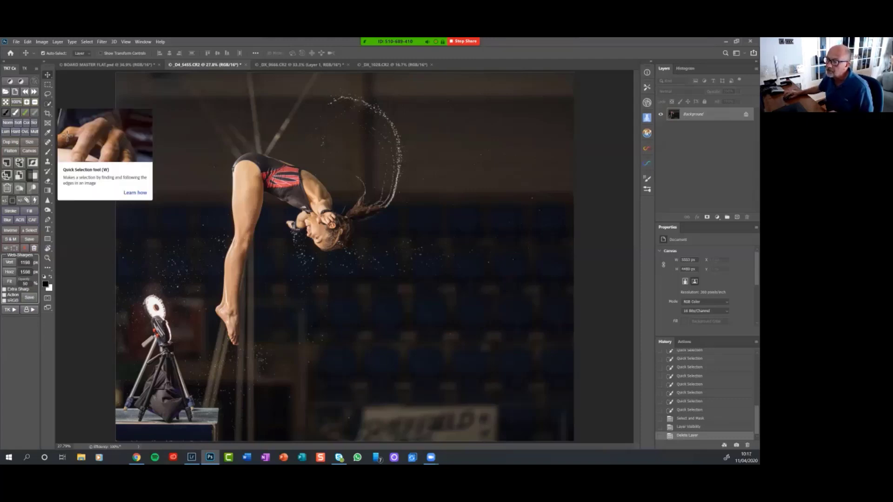
click(47, 104)
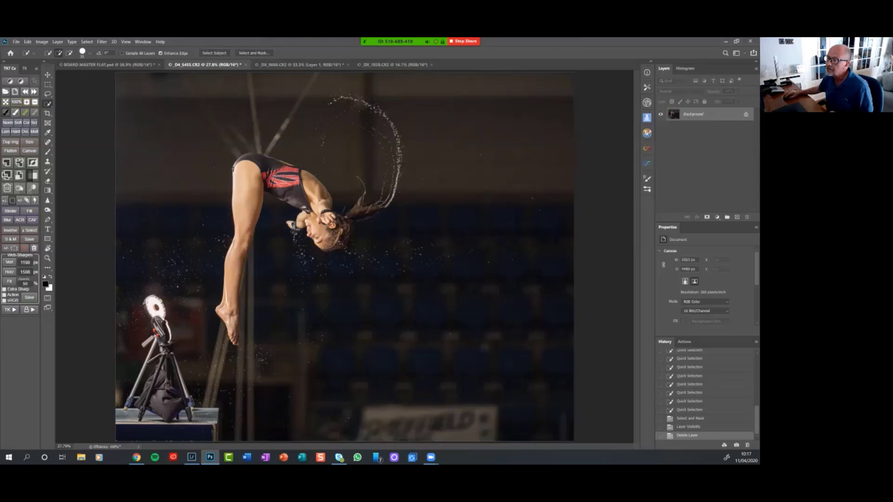
right_click(48, 103)
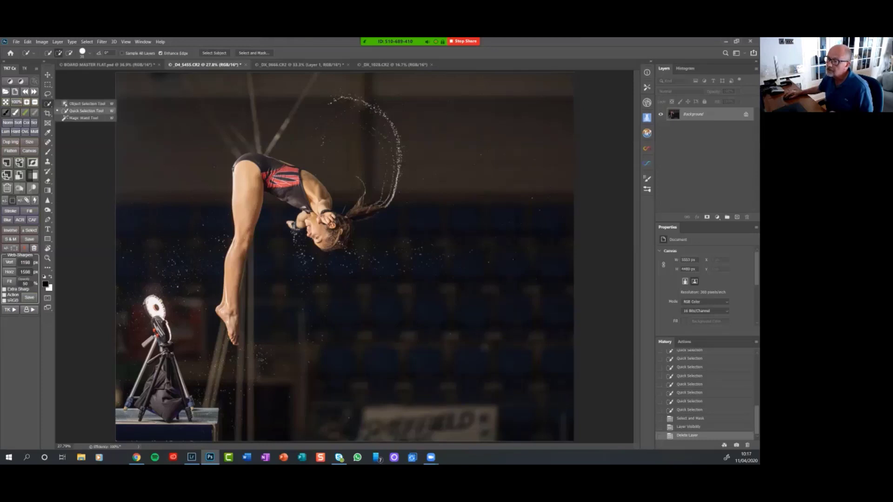
click(86, 111)
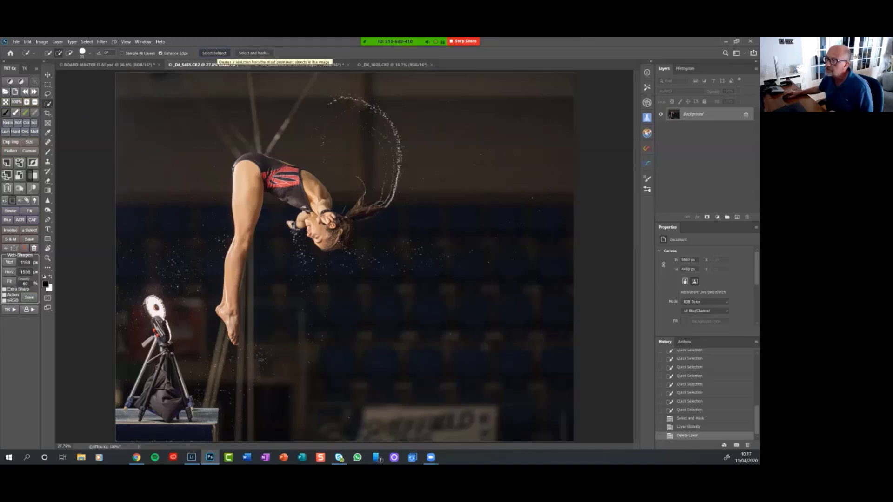
click(214, 53)
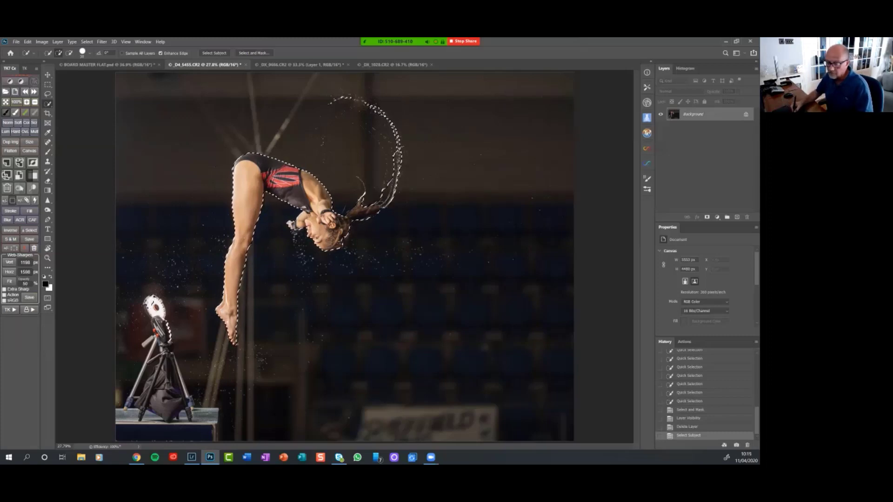
key(z)
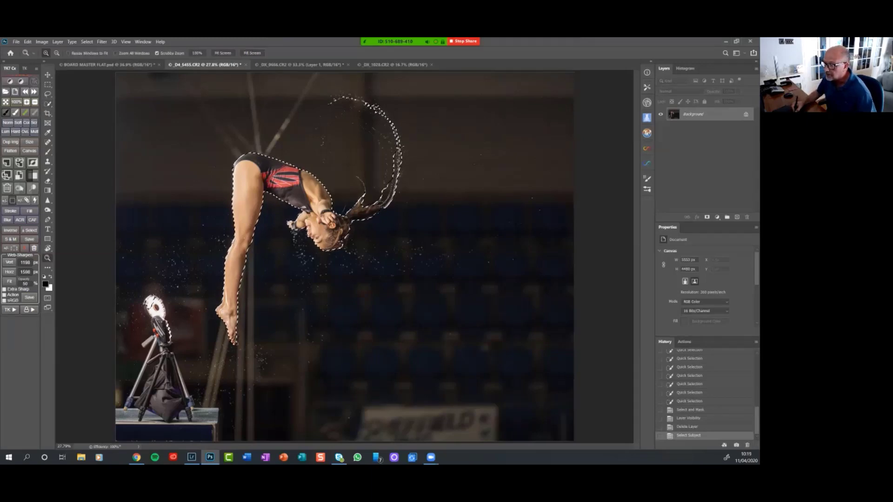
Step: Subtract the lit flash head on the tripod from the diver selection with the Quick Selection tool
drag(197, 309, 337, 217)
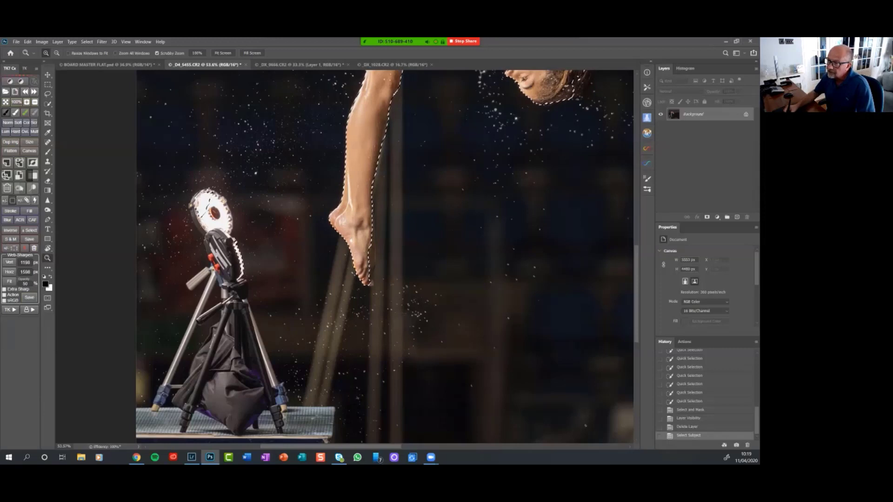
key(w)
right_click(47, 103)
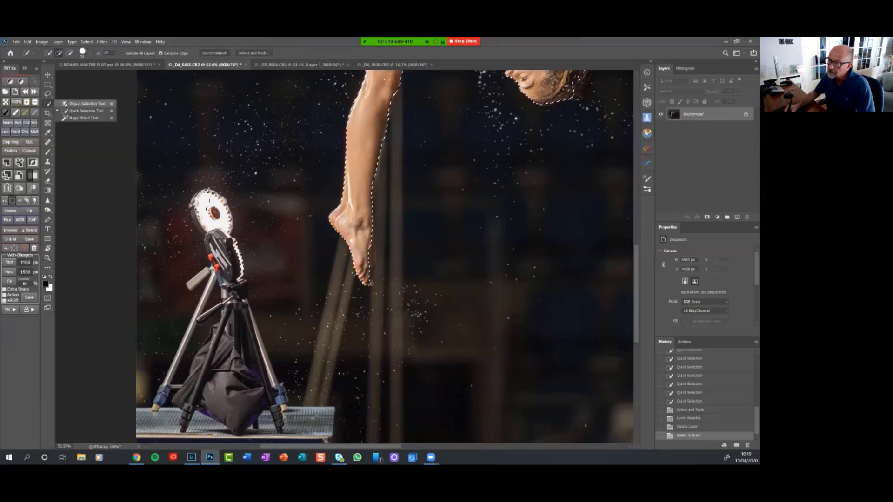
click(86, 111)
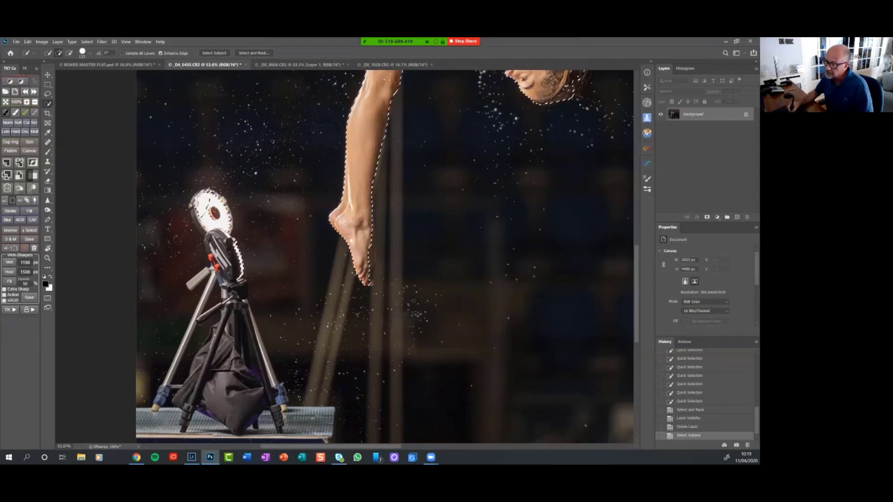
click(212, 210)
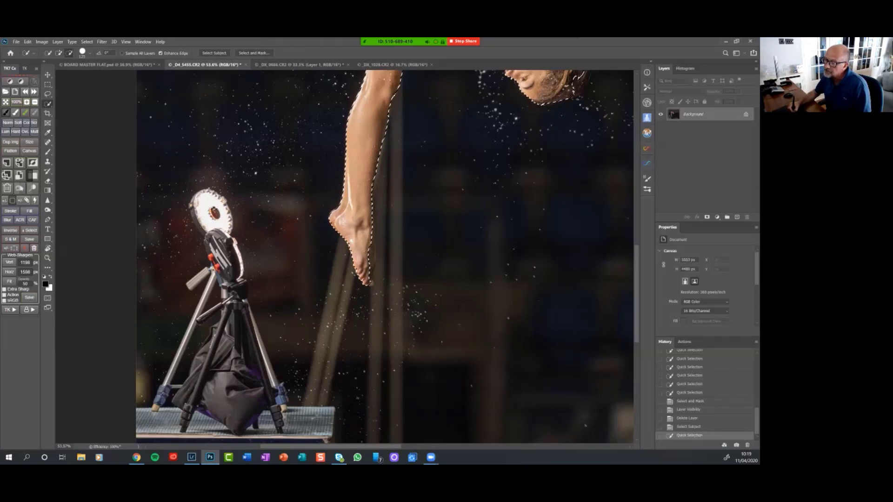
click(212, 210)
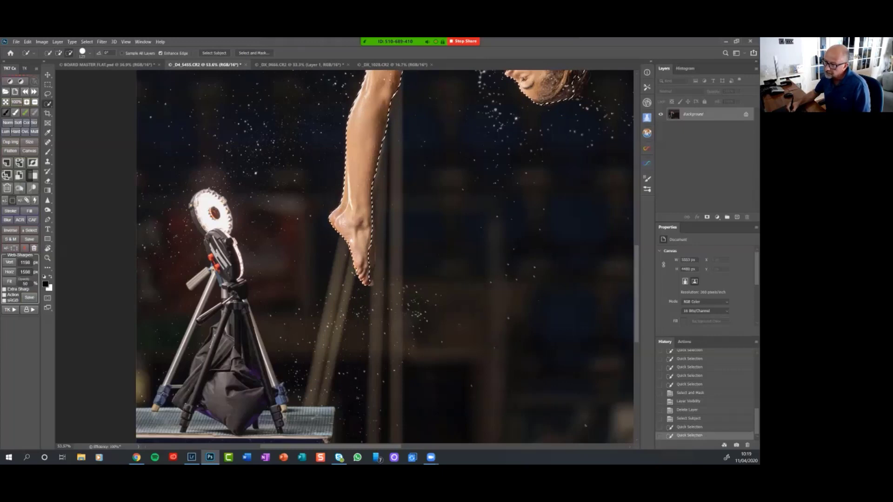
alt+click(211, 210)
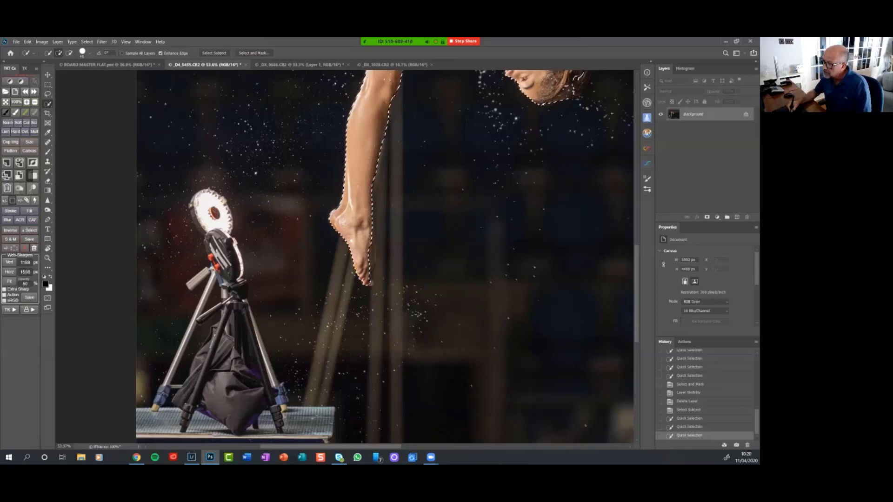
Step: Correct the selection edge along the diver's thigh with the Quick Selection tool
scroll(384, 256, up, 3)
scroll(388, 256, up, 3)
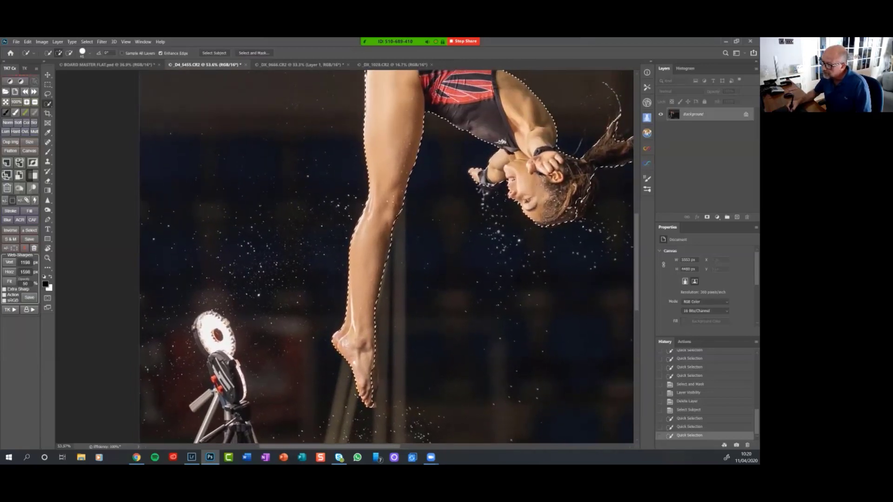
scroll(388, 257, up, 3)
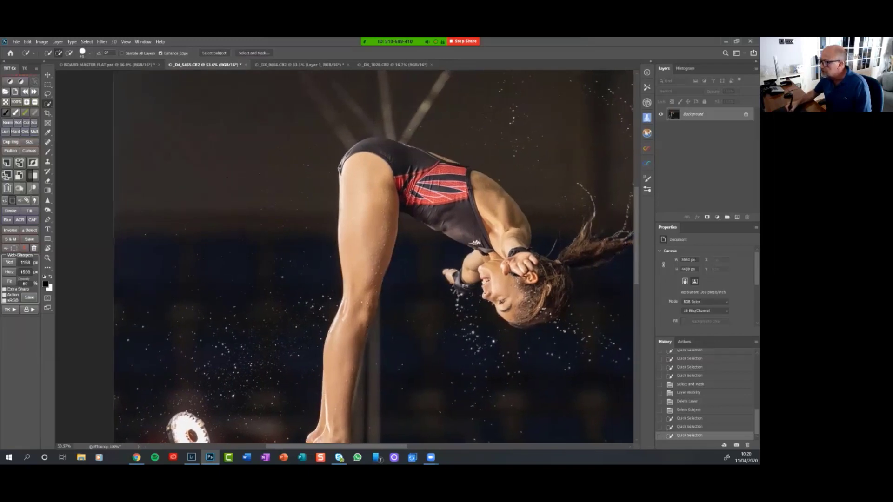
scroll(388, 256, right, 3)
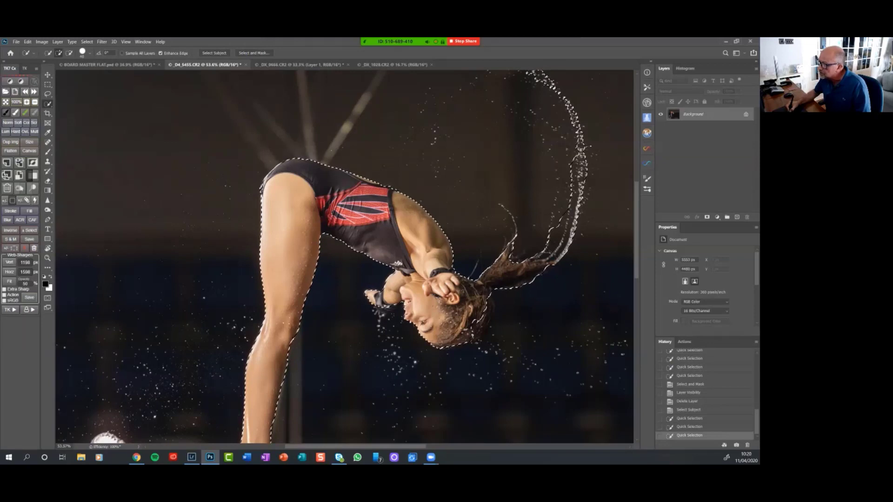
click(262, 289)
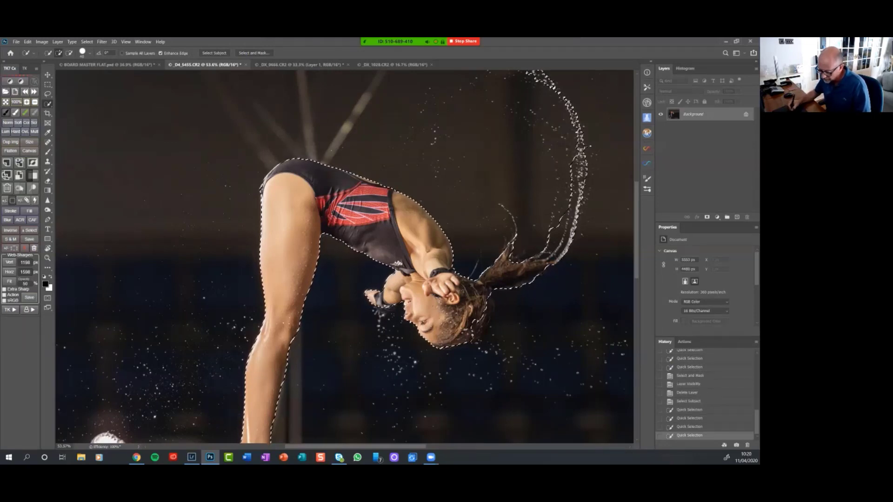
Step: Refine the Quick Selection around the diver's ponytail and the arc of water trailing from it
drag(344, 256, 182, 300)
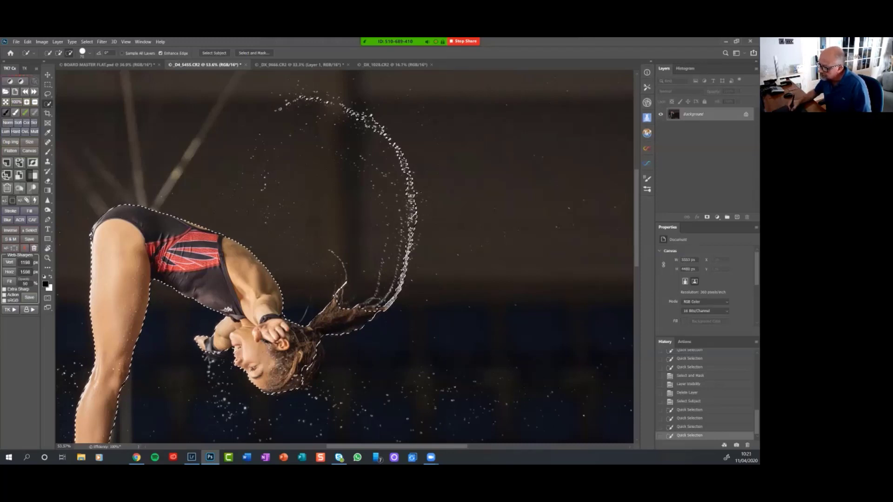
drag(404, 242, 395, 298)
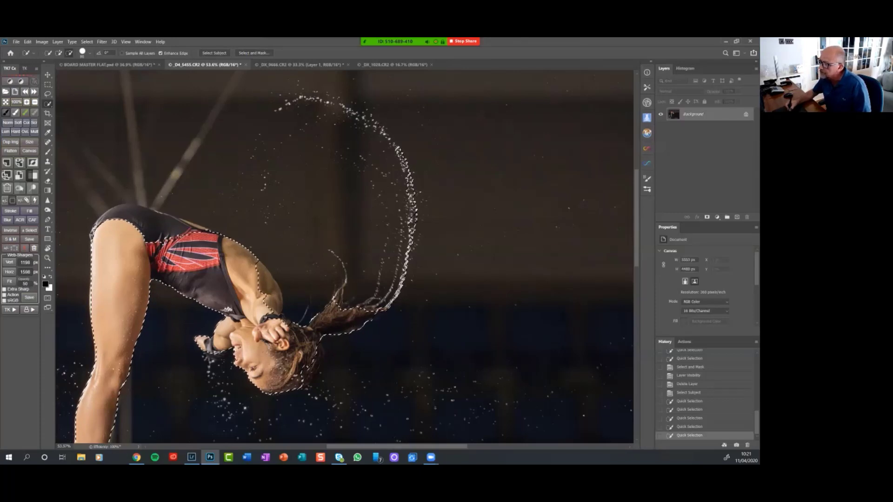
click(328, 302)
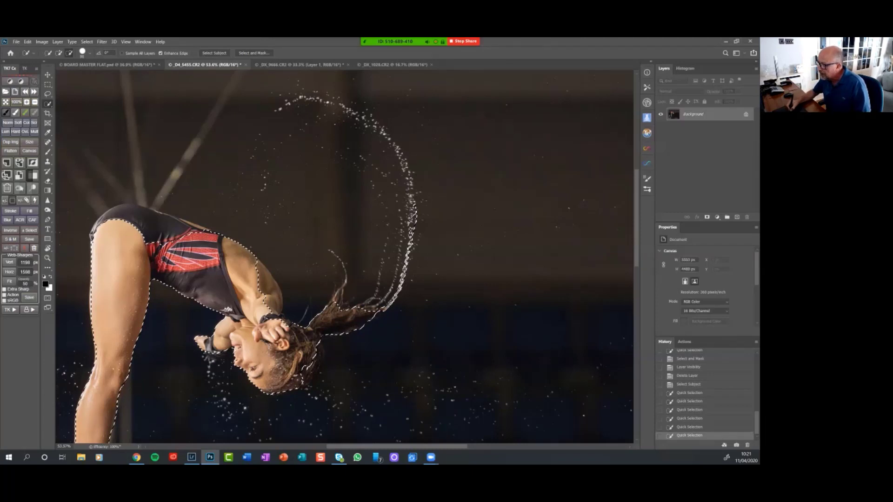
alt+click(381, 298)
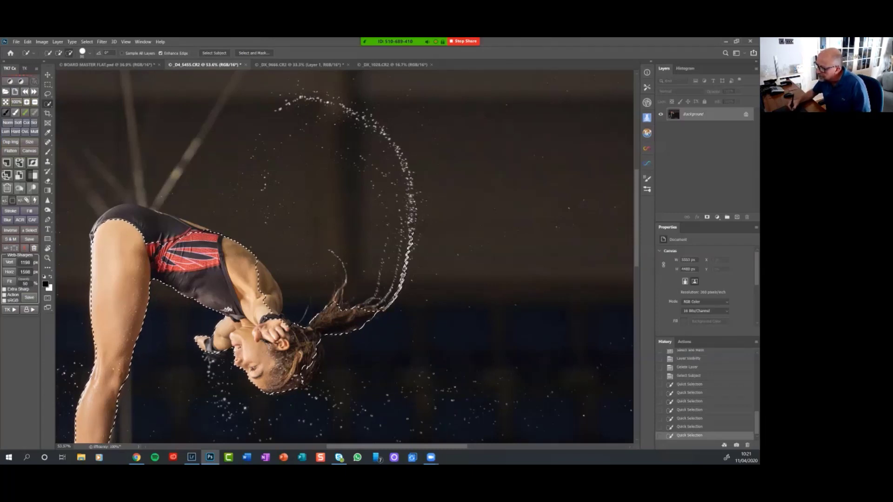
drag(400, 284, 413, 232)
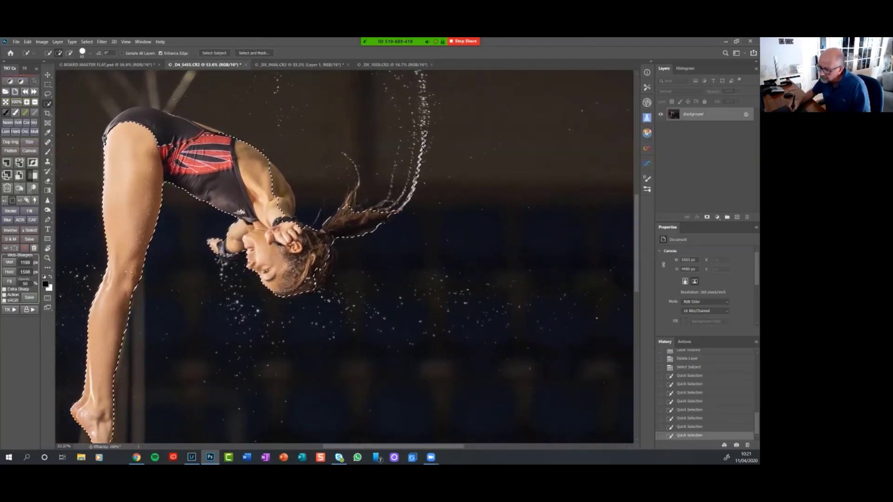
Step: Extend the selection to include the wet hair at the back of the diver's head
key(z)
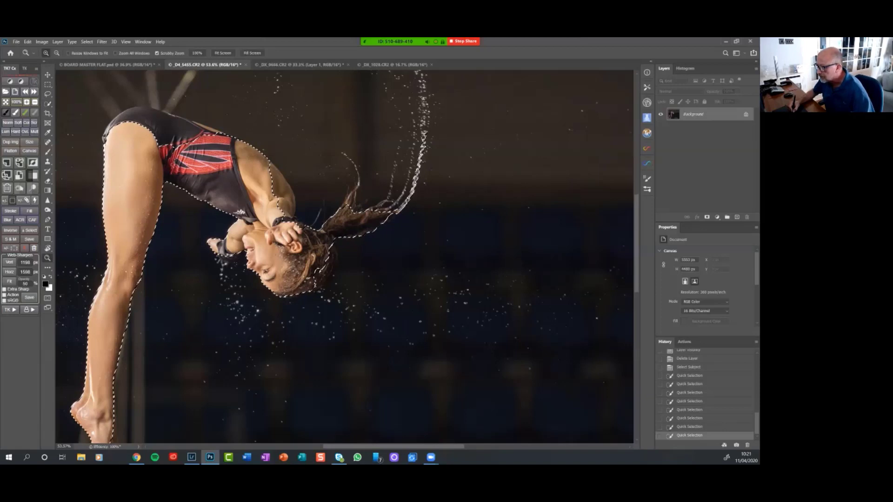
drag(331, 266, 354, 267)
key(w)
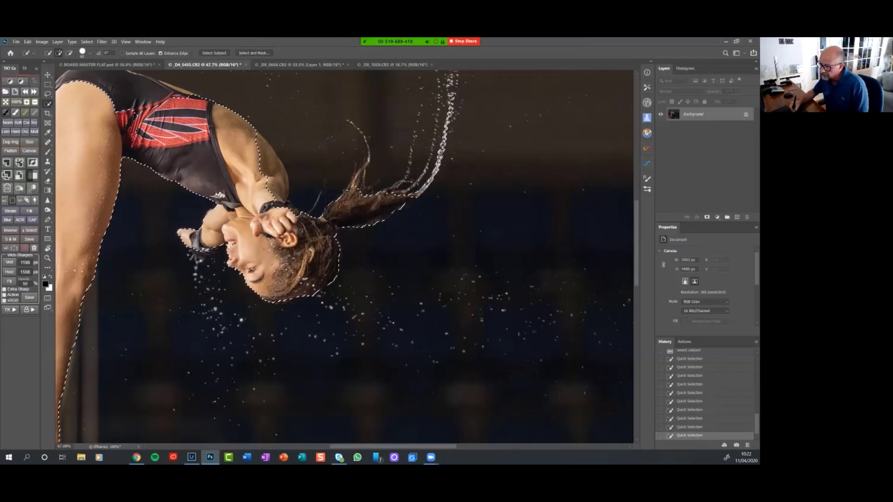
Step: Remove the patch of background beside the diver's foot from the selection so its edge follows the toes and ankle
scroll(58, 435, left, 5)
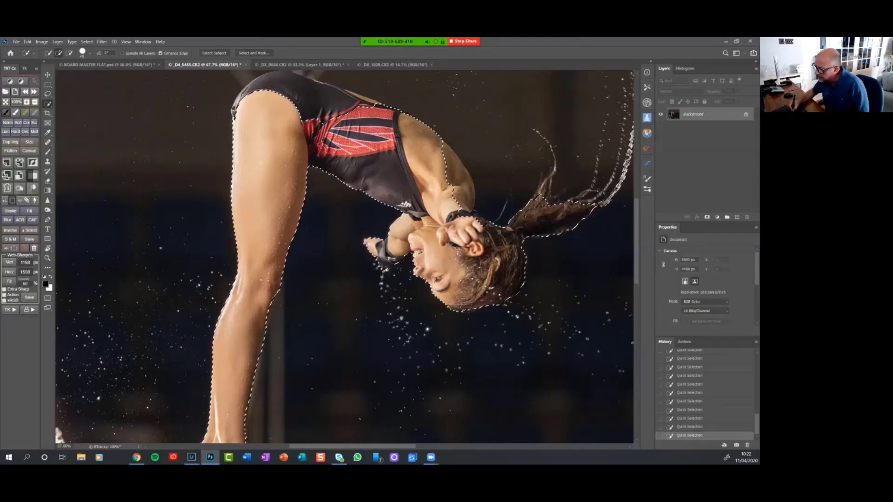
key(alt)
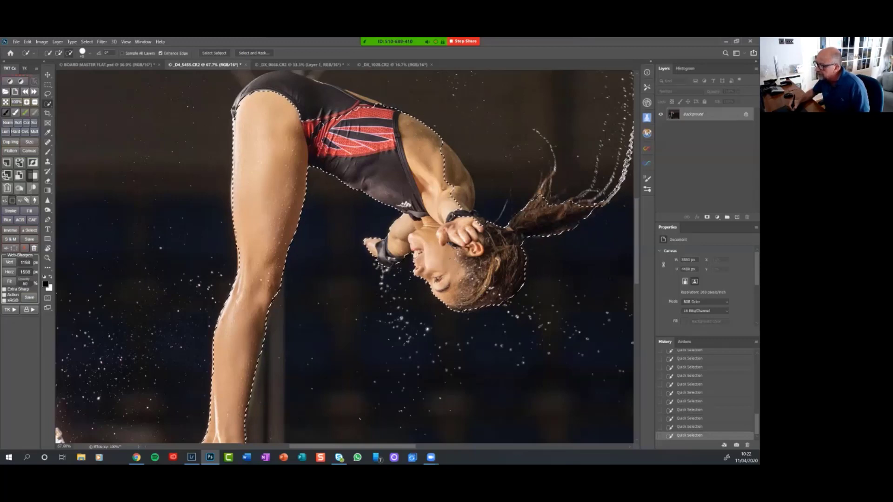
key(alt)
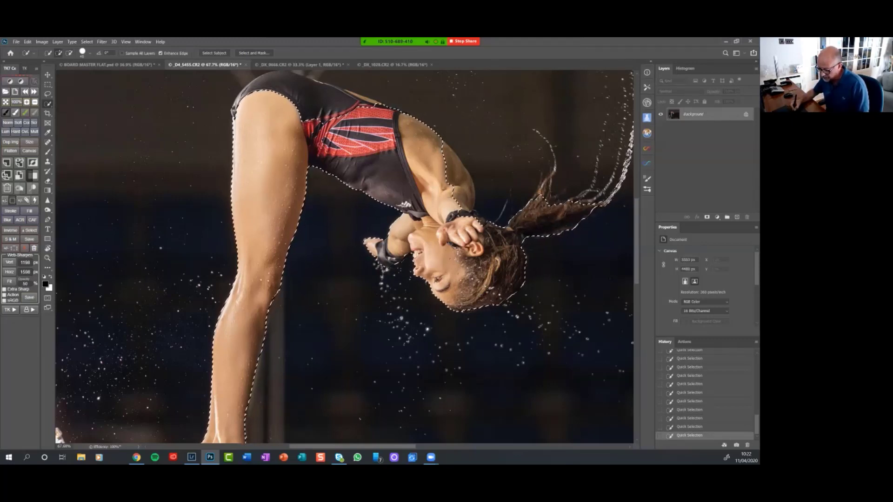
scroll(344, 255, down, 3)
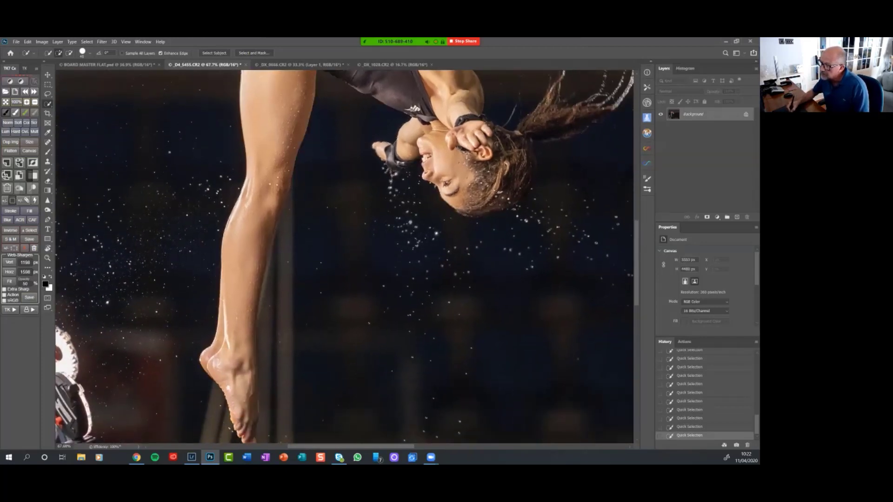
scroll(344, 256, down, 3)
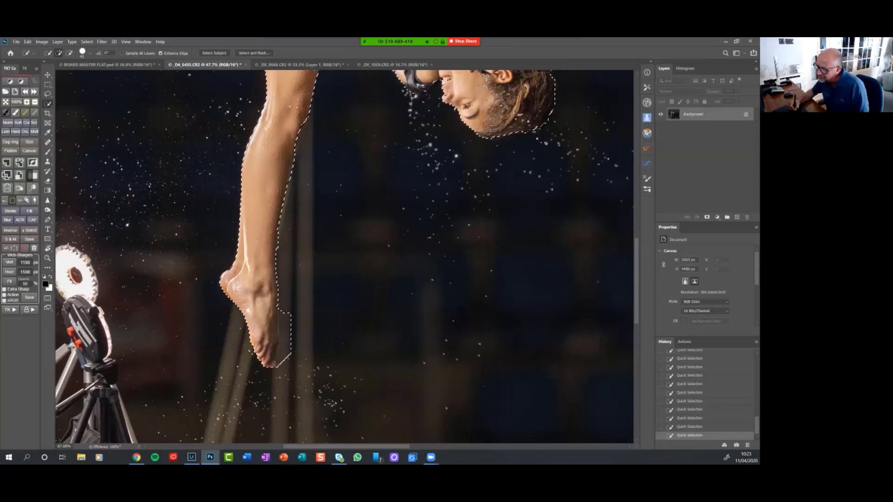
drag(291, 316, 289, 353)
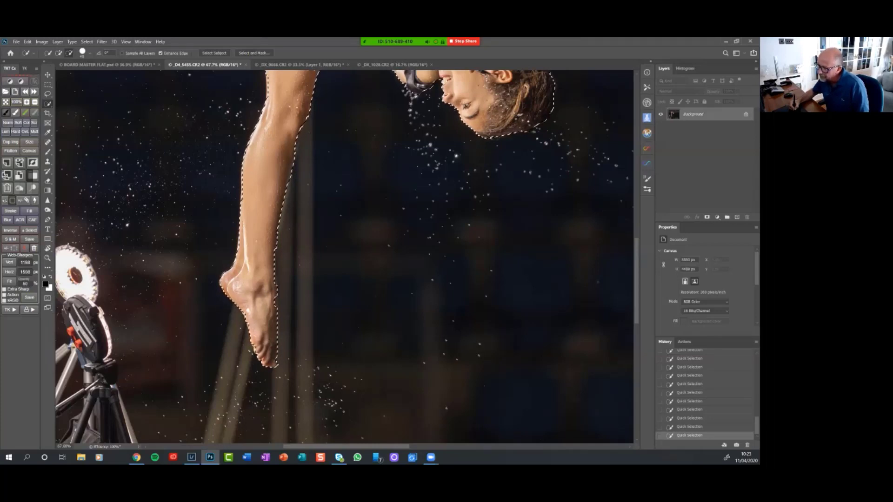
key(alt)
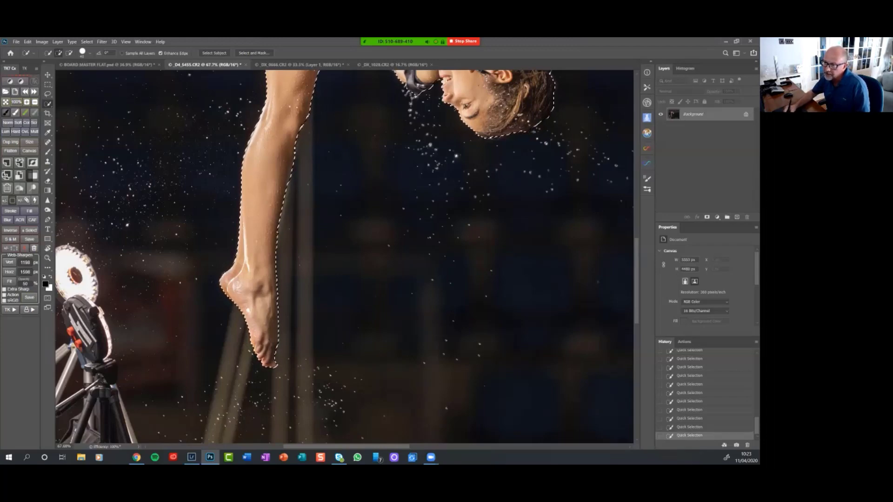
Step: Process the diver selection in Select and Mask with 1 px Smart Radius and 1.0 px feather, outputting a new layer with layer mask
click(5, 101)
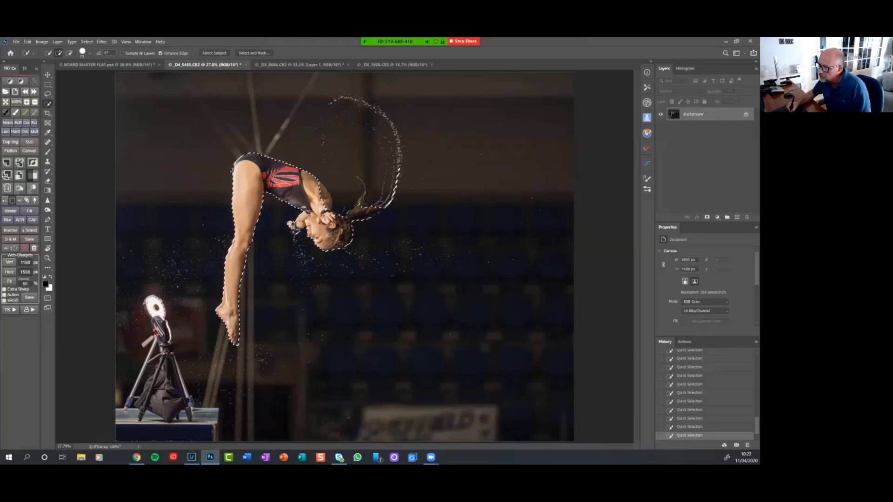
key(ctrl+shift+i)
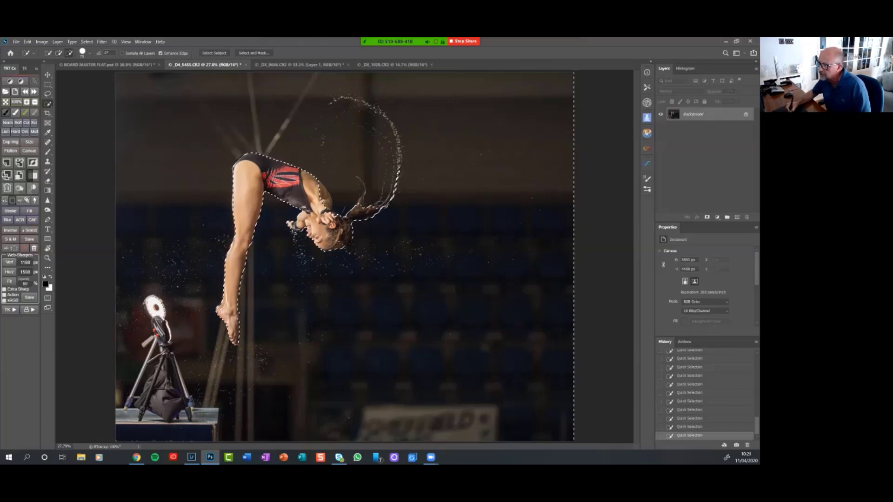
key(alt)
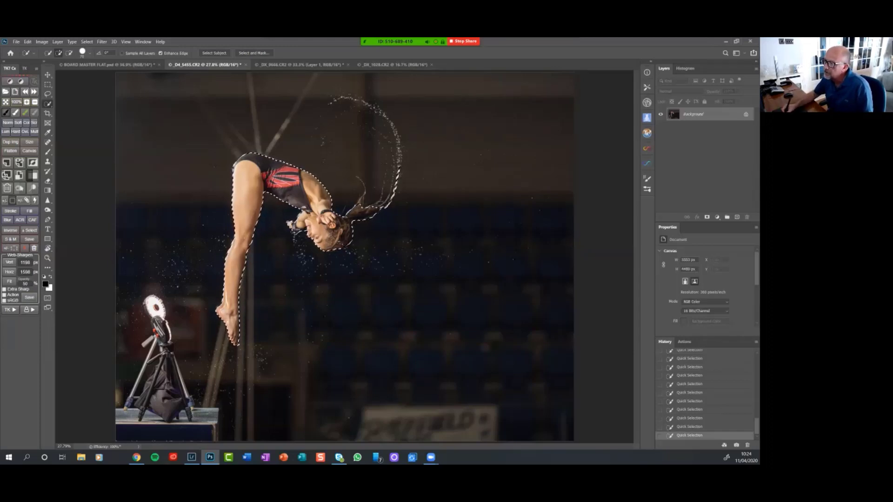
click(253, 53)
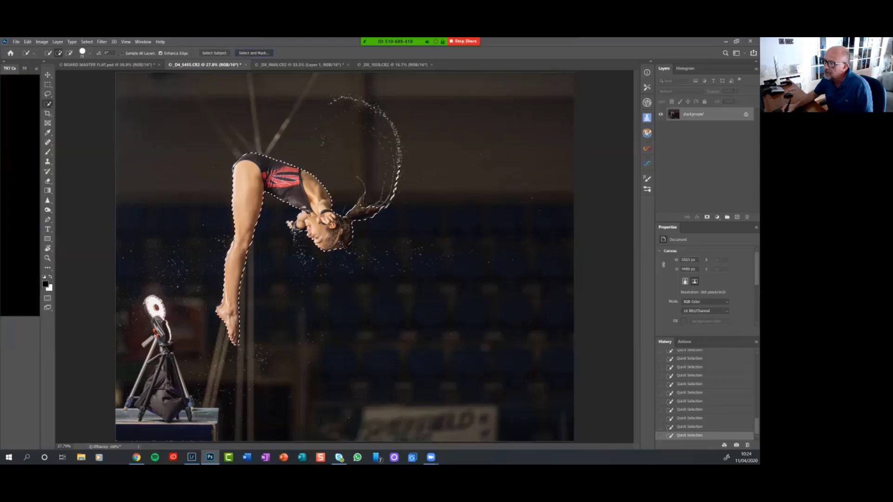
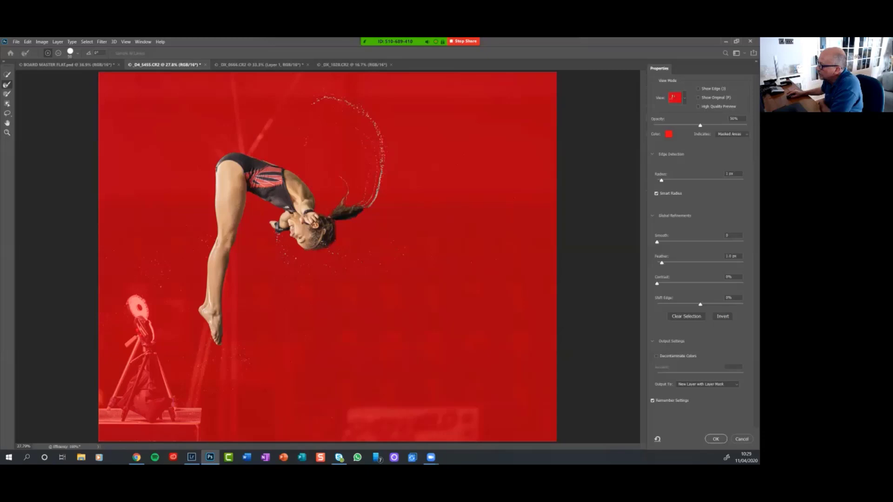
click(715, 439)
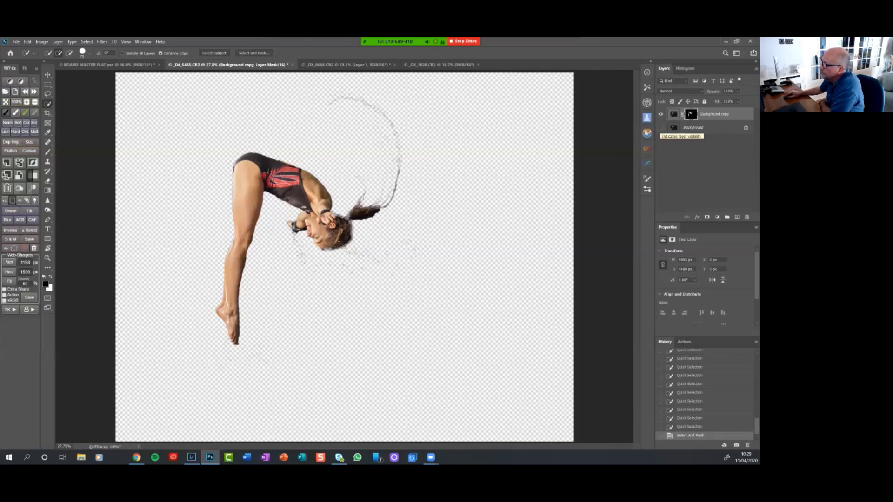
Step: Show the original photo's Background layer and copy the masked diver layer into BOARD MASTER FLAT.psd above the springboard
click(661, 128)
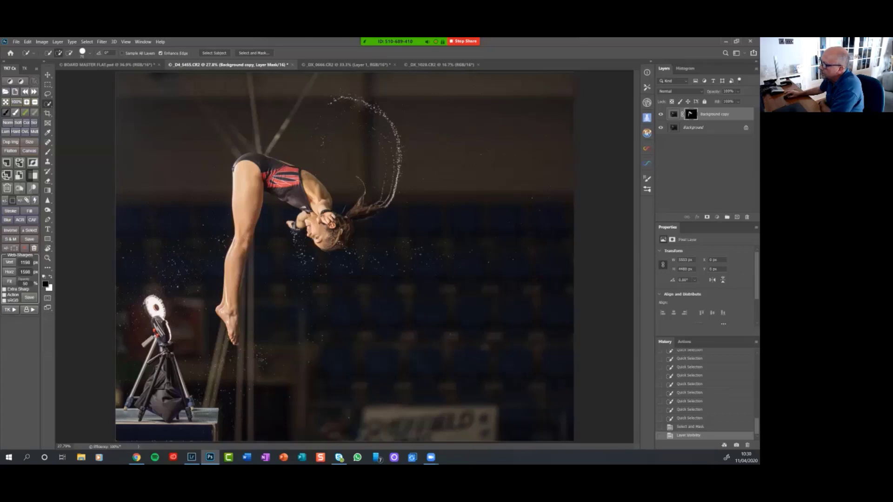
drag(711, 115, 304, 260)
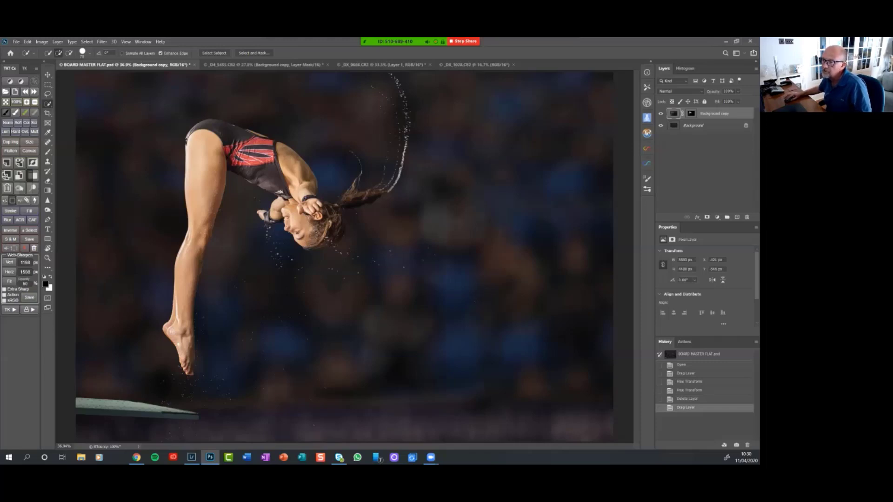
Step: Save the composite as a new Photoshop file named Zoom Example PSM, keeping its layers
click(16, 41)
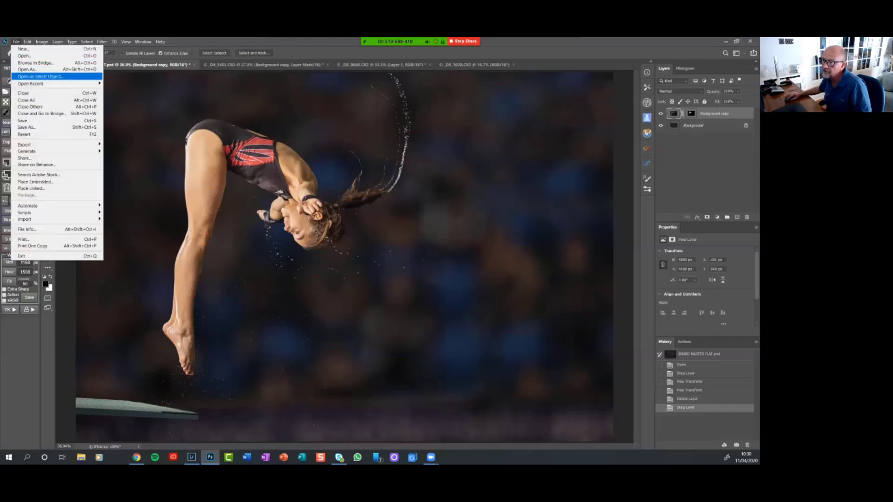
click(27, 126)
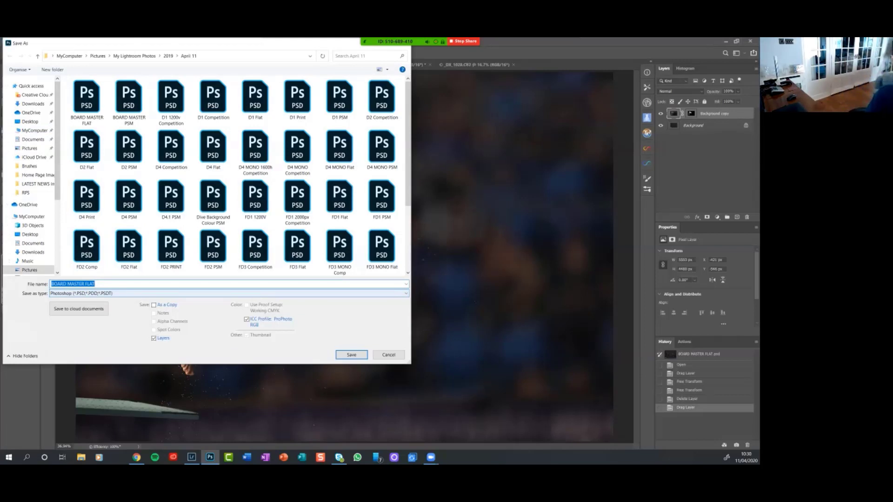
text(Zoom)
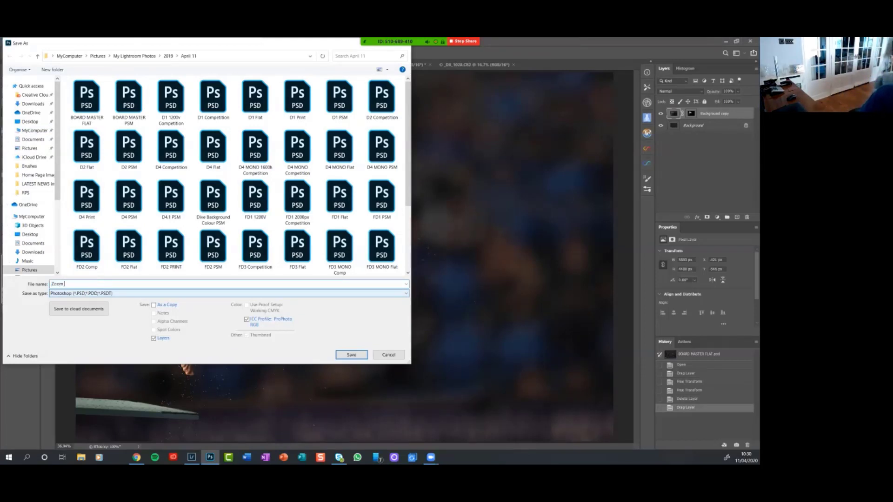
text( Example PSM)
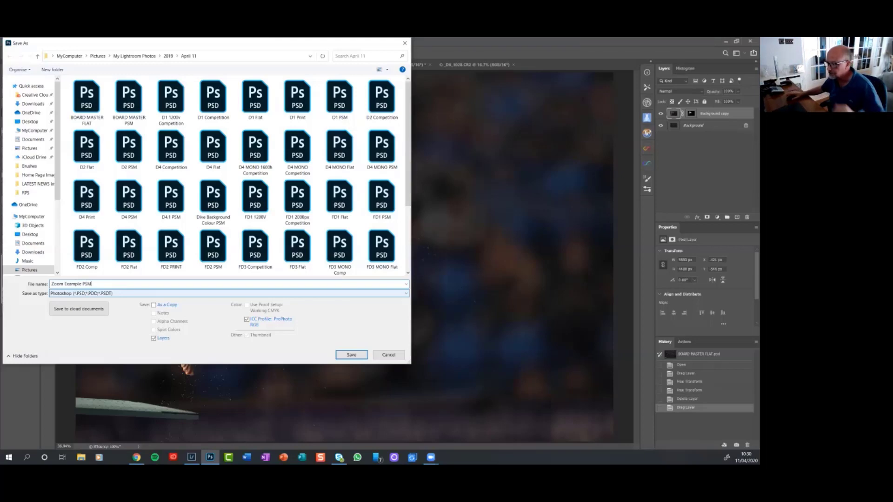
key(Return)
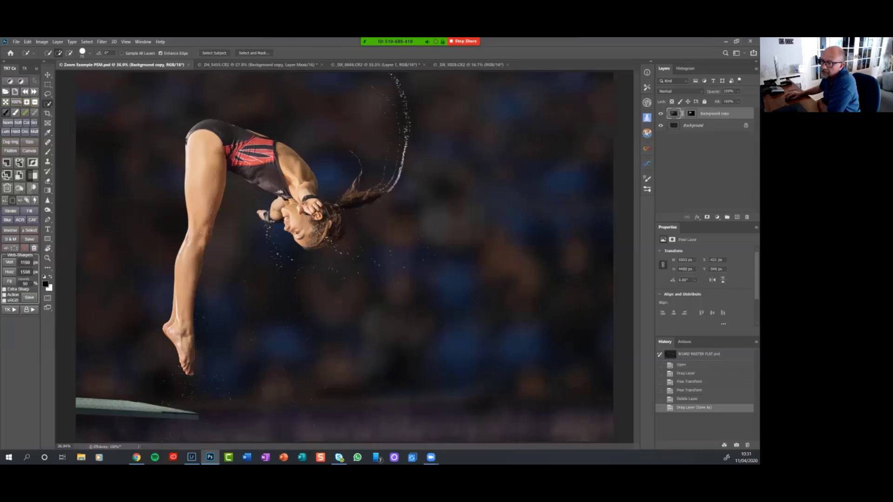
Step: Start a Free Transform on the diver layer, scale her down to about 89% and reposition her near the middle of the background
click(35, 101)
click(34, 102)
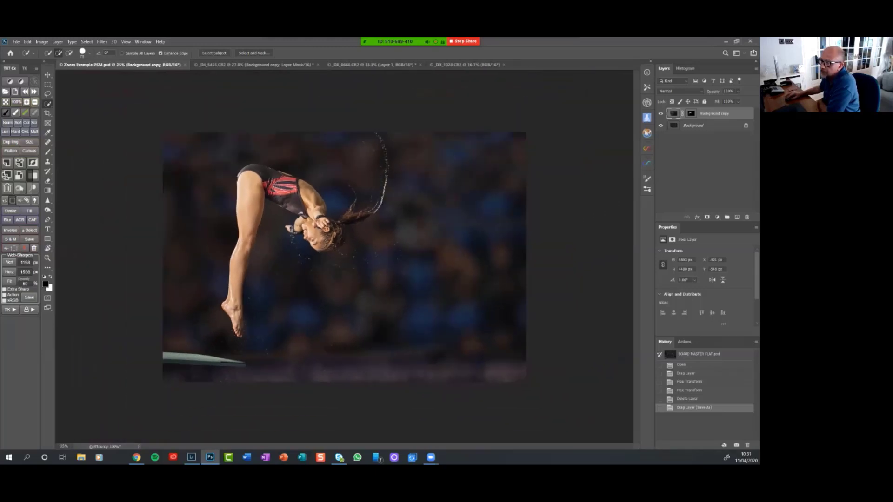
click(35, 101)
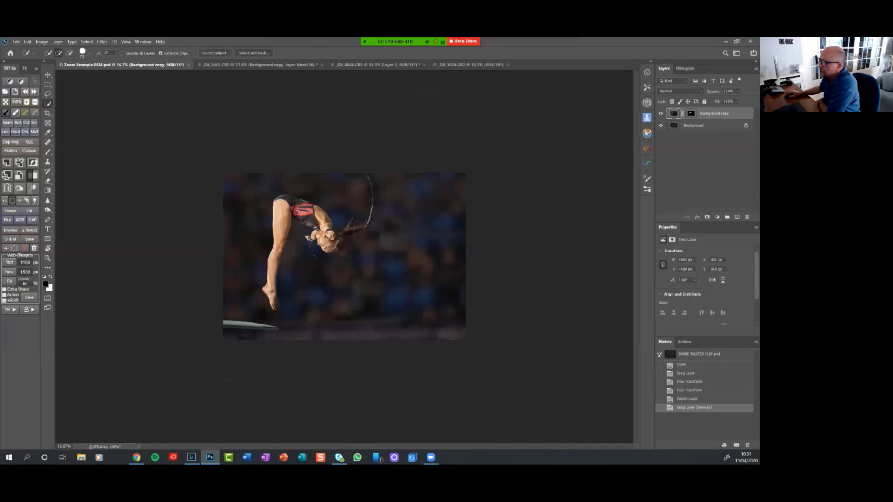
key(alt+e)
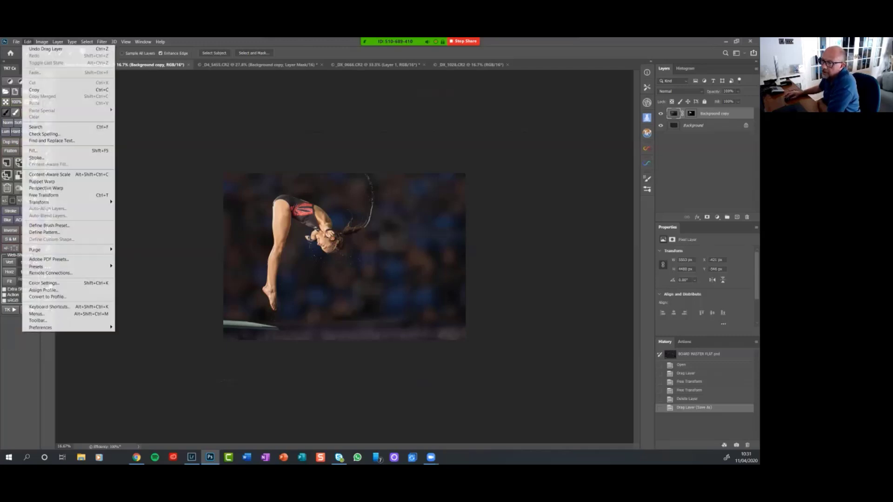
key(Return)
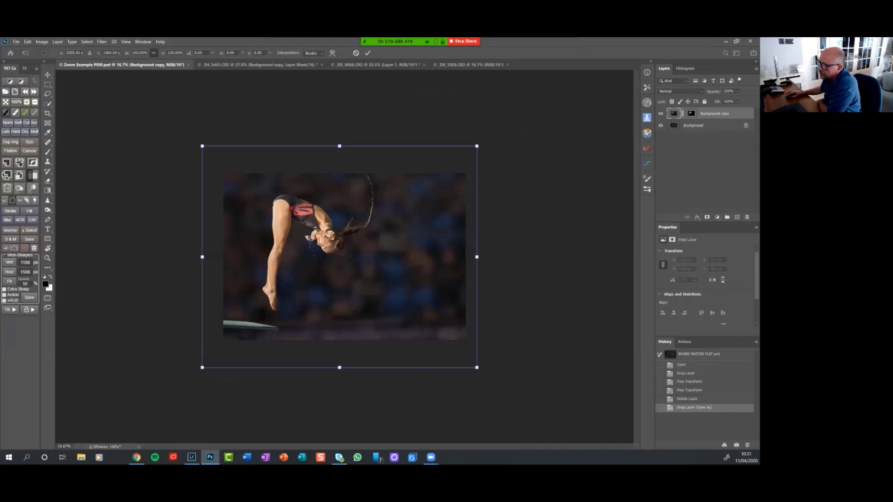
drag(389, 222, 418, 239)
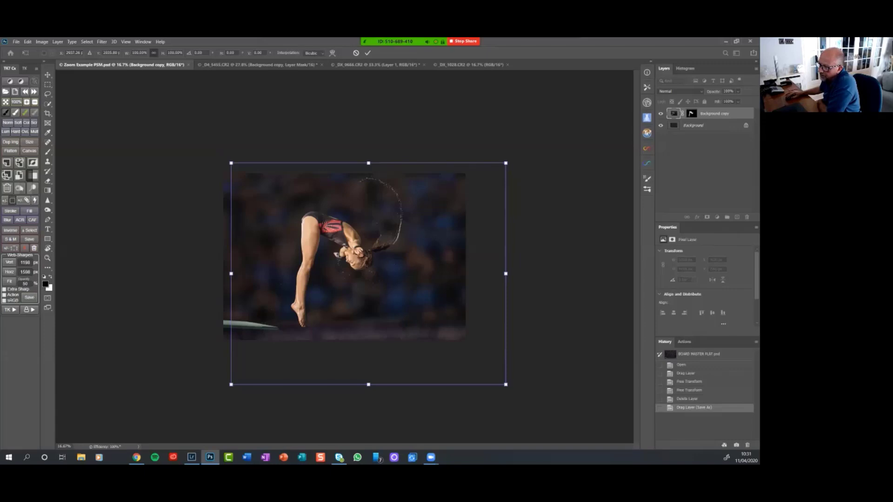
drag(231, 163, 264, 189)
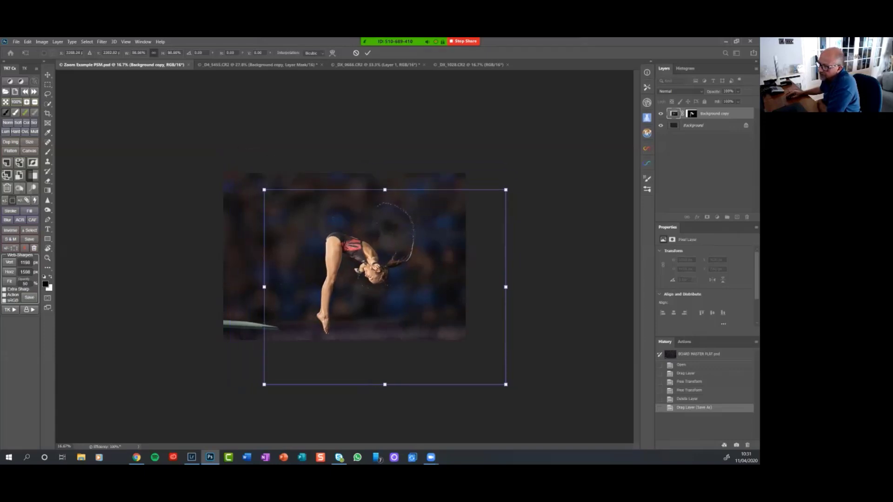
drag(355, 261, 341, 255)
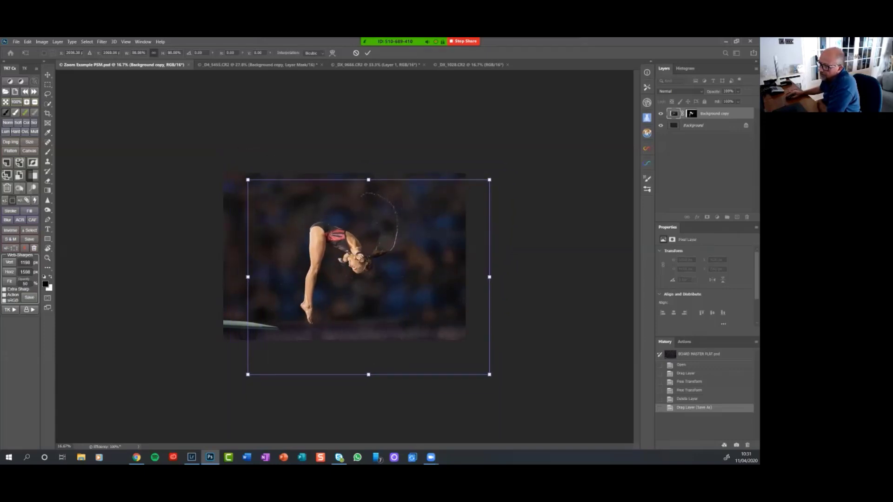
mouse_move(248, 179)
mouse_down()
mouse_move(259, 183)
mouse_move(246, 178)
mouse_up()
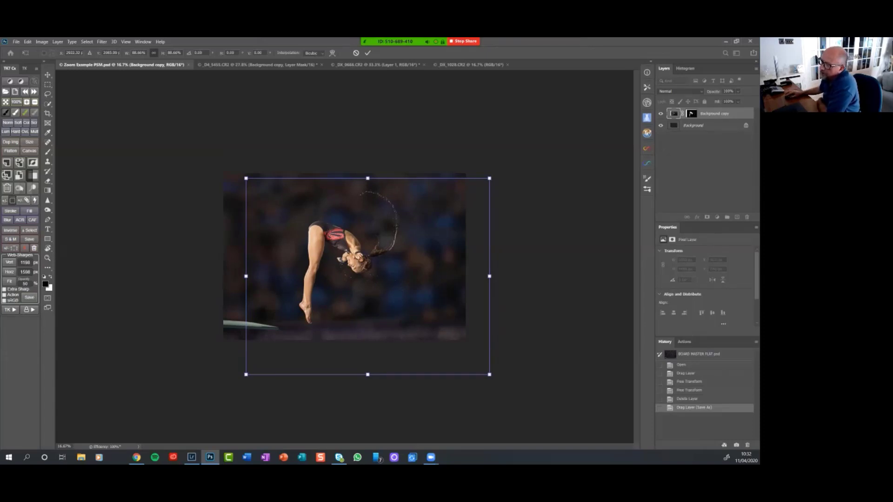
Step: Rotate the diver about 23° clockwise and shift her slightly back toward the springboard
drag(514, 163, 531, 221)
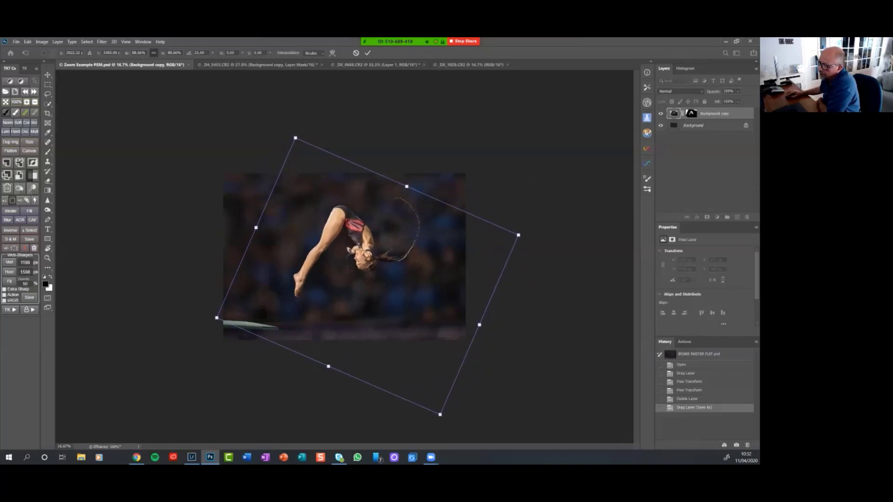
mouse_move(530, 220)
mouse_down()
mouse_move(518, 190)
mouse_move(535, 220)
mouse_up()
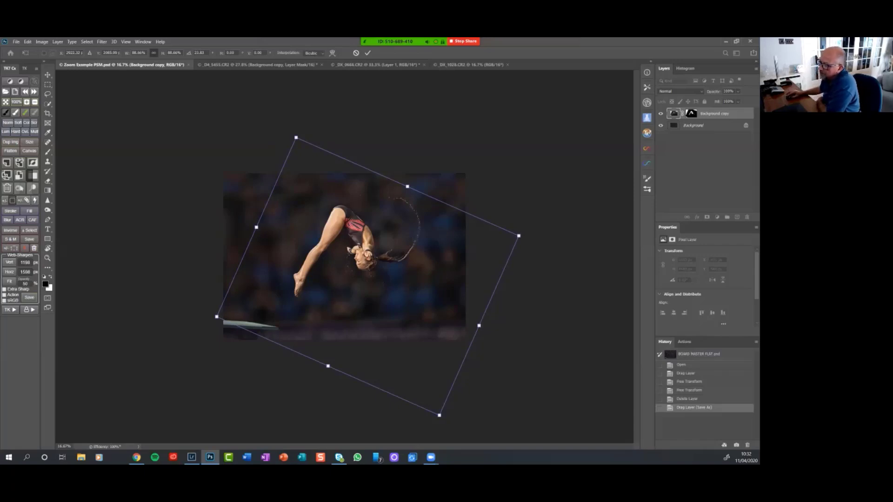
drag(370, 227, 365, 229)
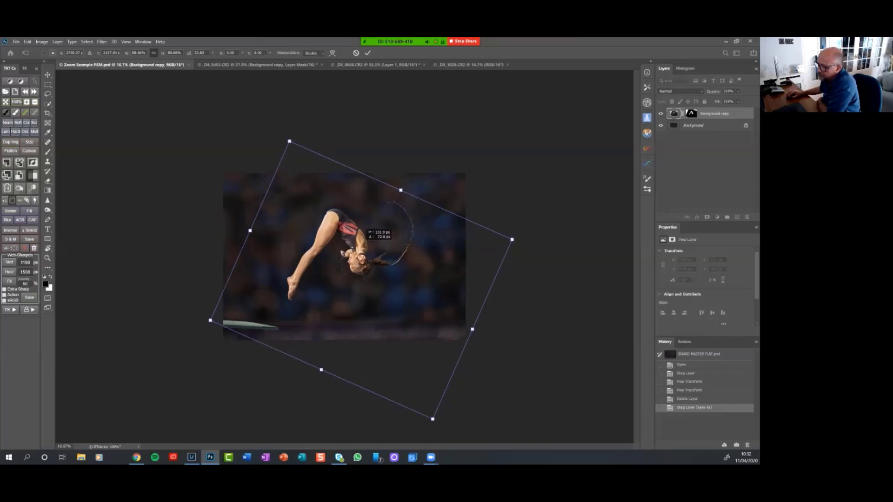
drag(364, 230, 364, 229)
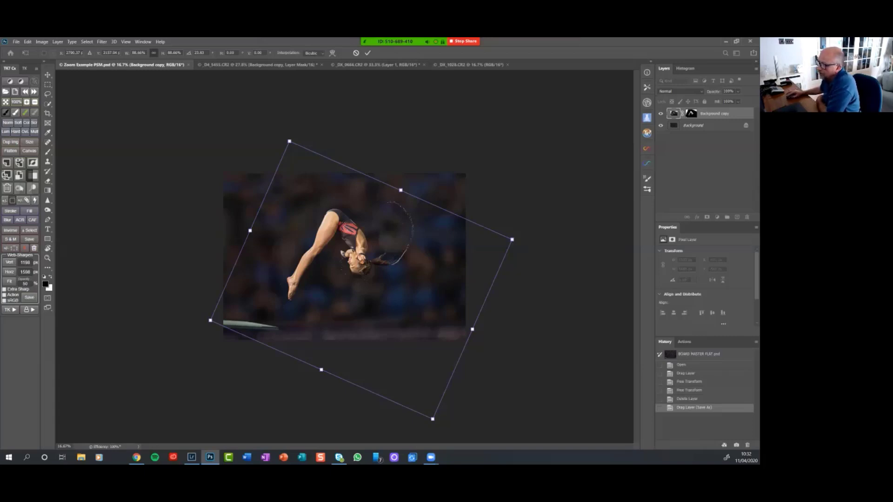
Step: Enlarge the rotated diver to about 92%, fine-tune her position above the springboard and apply the transform
drag(425, 244, 441, 237)
drag(305, 133, 299, 124)
drag(385, 257, 386, 269)
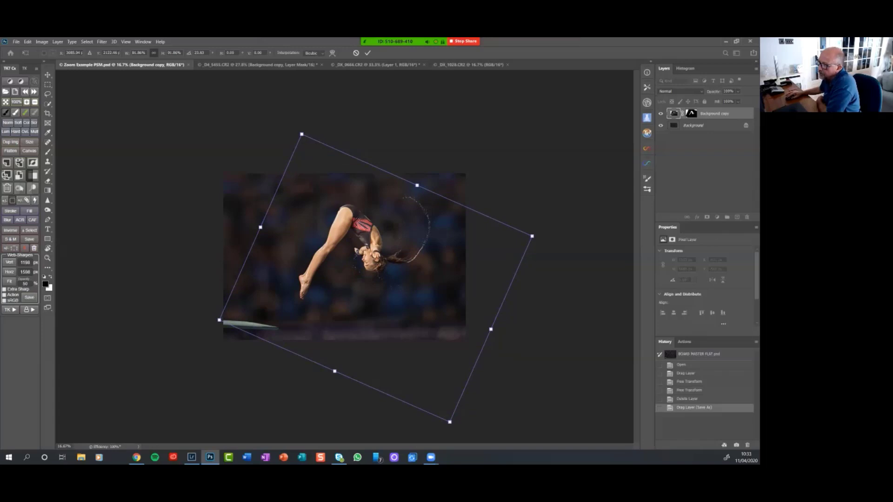
drag(301, 134, 298, 132)
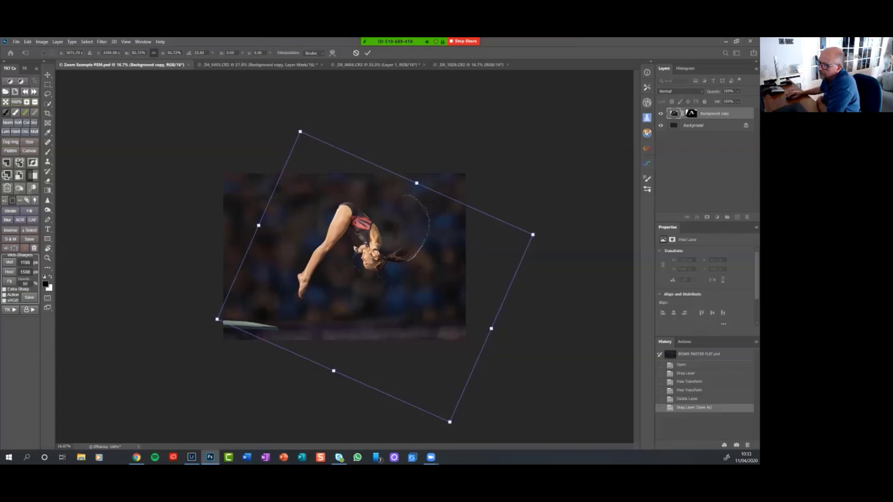
drag(330, 219, 329, 220)
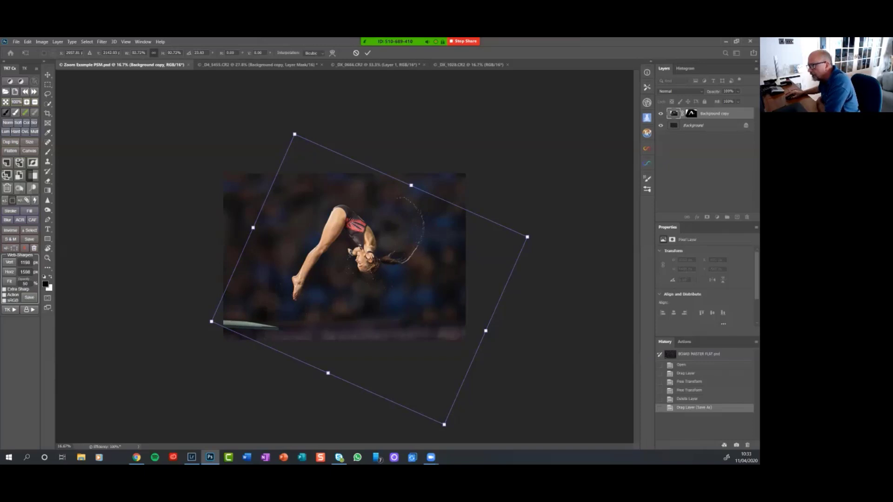
mouse_move(395, 42)
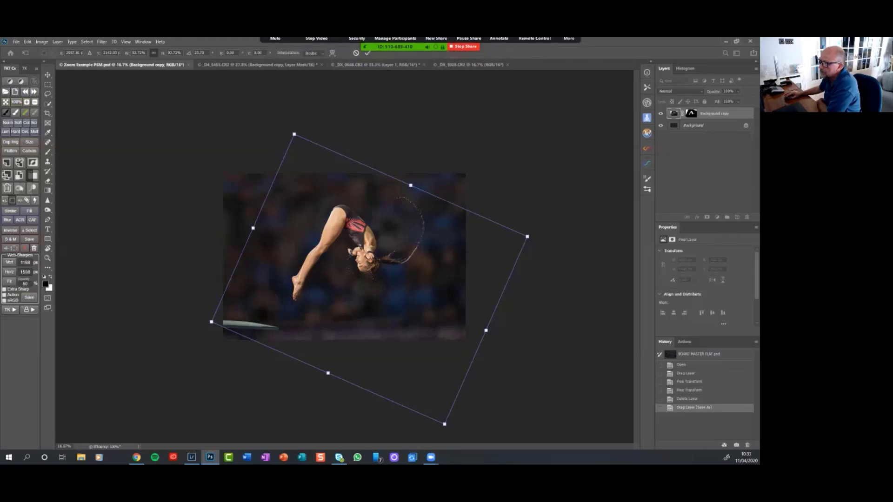
click(368, 53)
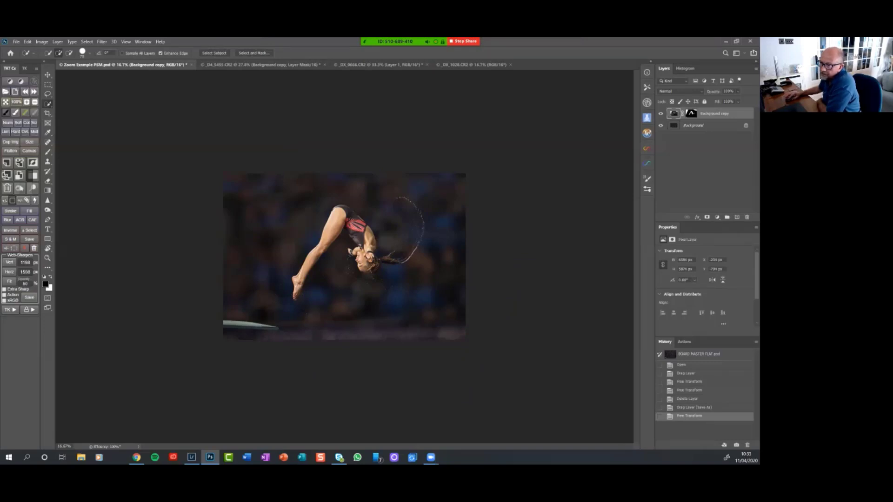
Step: Select the diver layer's mask, disable it to compare with the full original photo, and enable it again
click(6, 101)
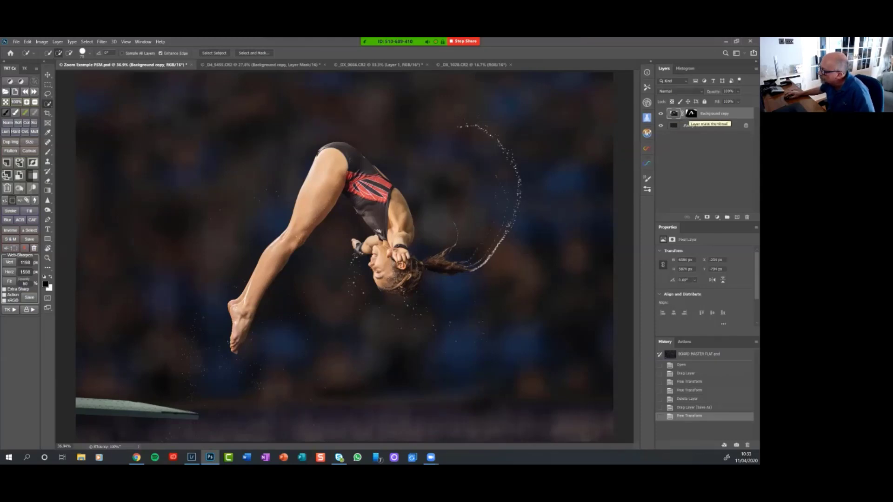
click(691, 114)
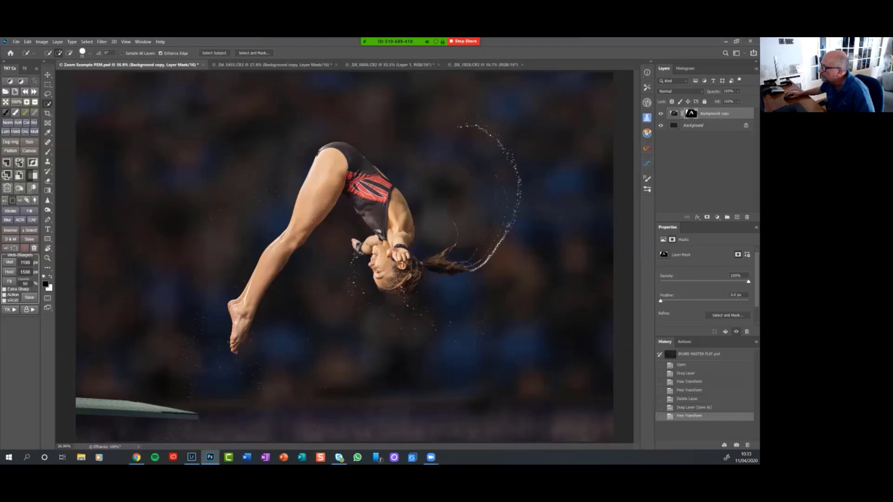
right_click(691, 113)
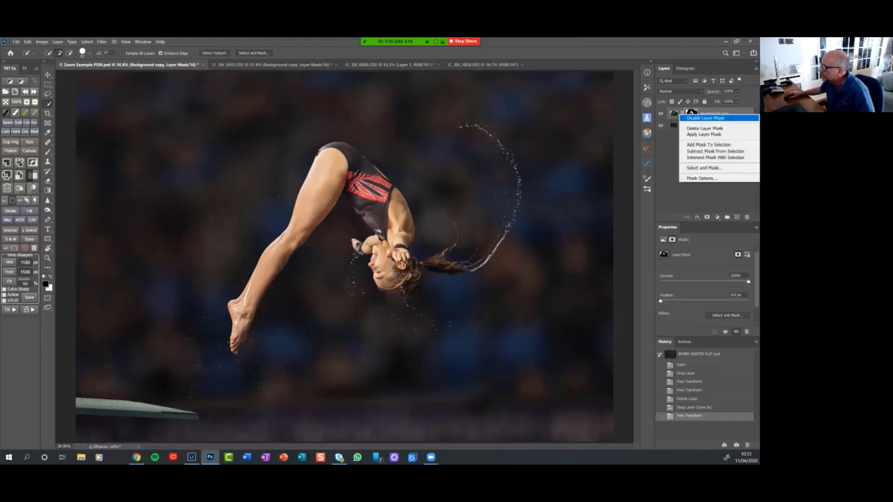
click(697, 119)
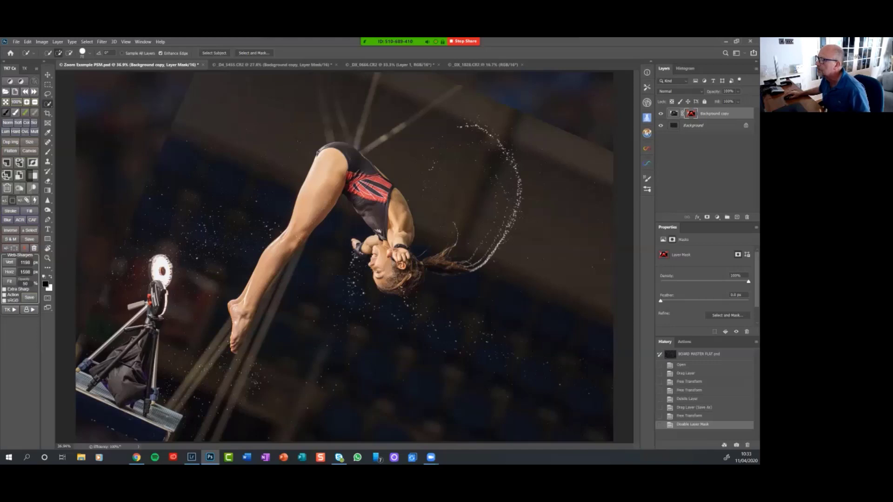
right_click(691, 114)
click(694, 117)
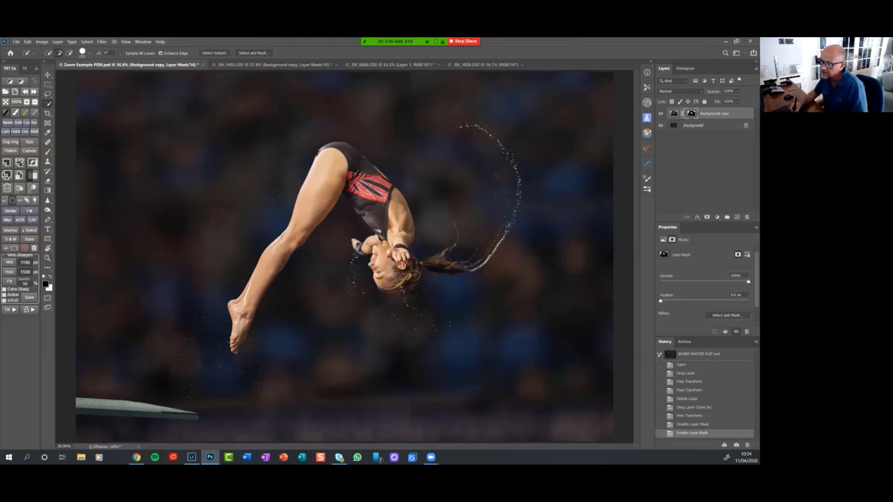
Step: Set up the Brush tool with white as the foreground colour and a reduced hardness for painting on the layer mask
key(x)
click(47, 151)
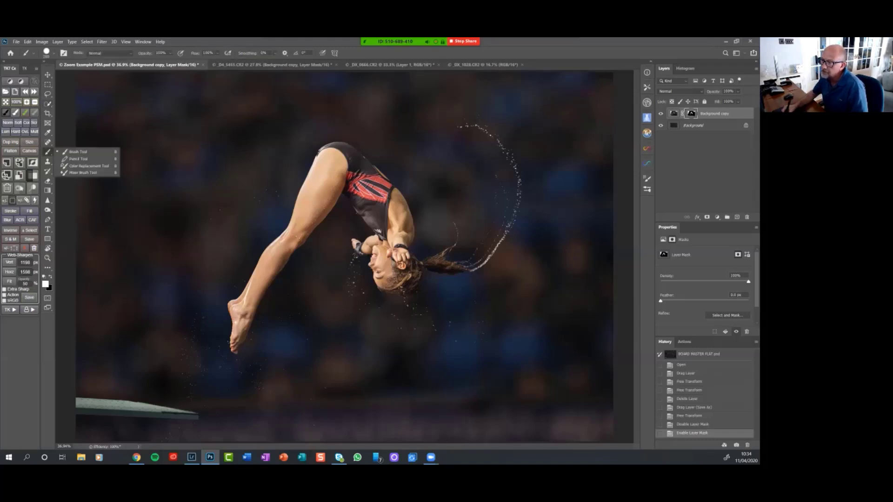
click(50, 53)
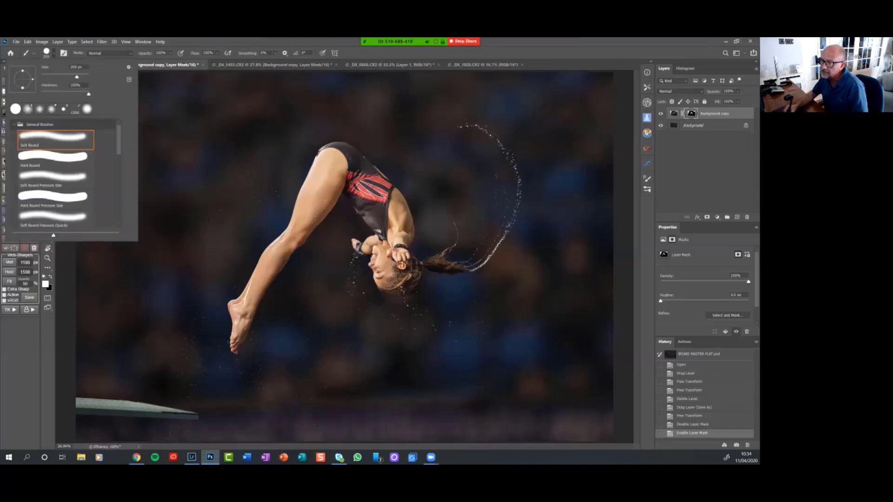
drag(88, 94, 63, 93)
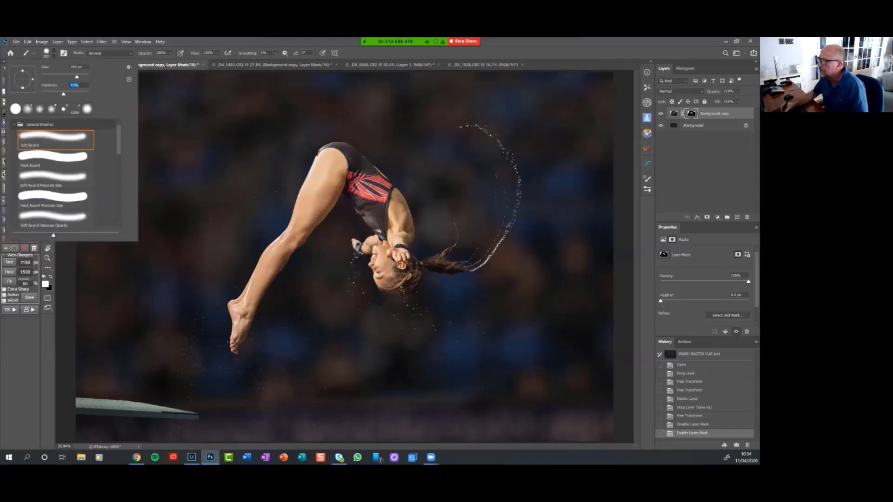
key(super+Down)
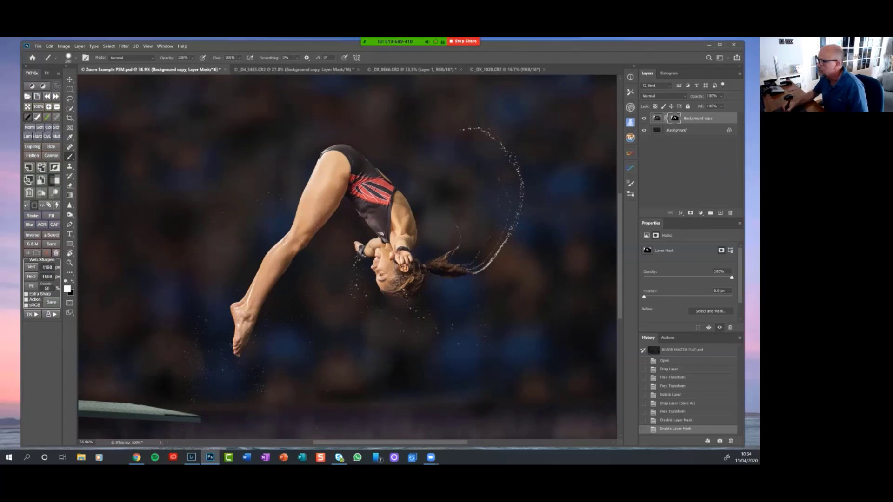
click(719, 45)
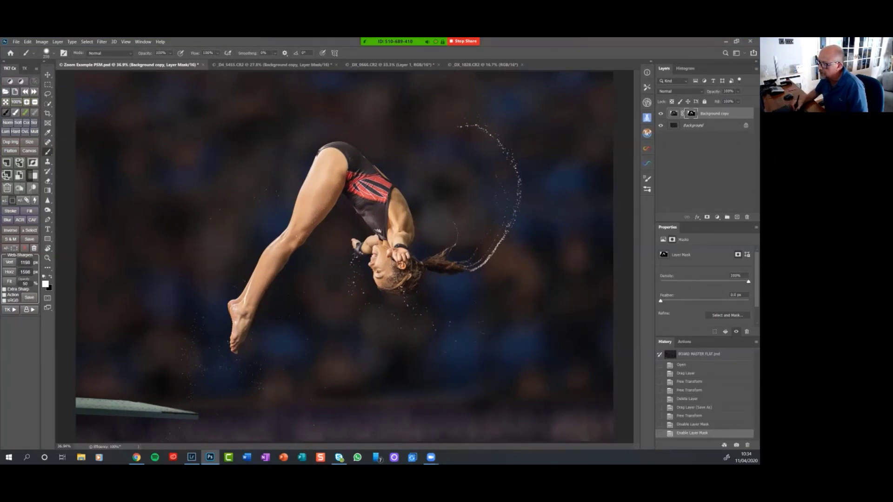
Step: Try painting white on the mask around the diver's legs and beneath her head to reveal the original photo, and undo the strokes
mouse_move(335, 346)
mouse_down()
mouse_move(511, 348)
mouse_move(330, 379)
mouse_move(399, 333)
mouse_move(474, 347)
mouse_move(389, 311)
mouse_move(438, 319)
mouse_move(452, 355)
mouse_move(261, 368)
mouse_move(219, 355)
mouse_move(259, 342)
mouse_move(139, 340)
mouse_move(176, 325)
mouse_move(246, 325)
mouse_move(179, 295)
mouse_up()
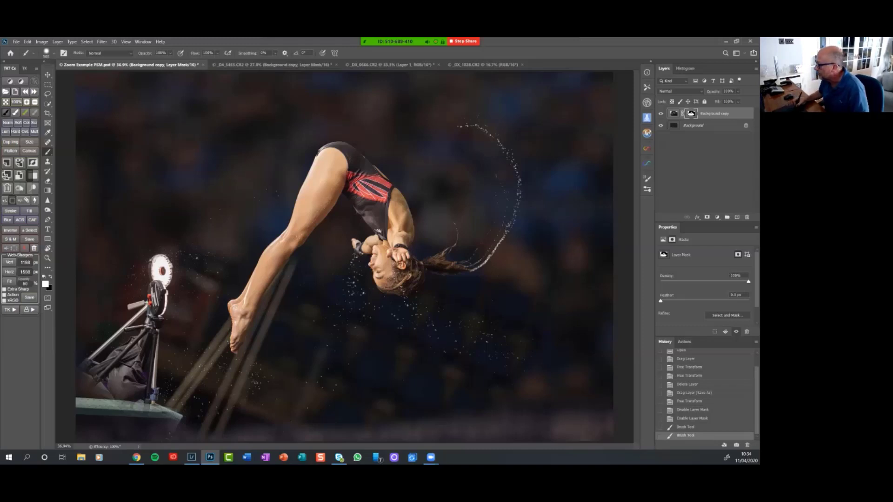
key(ctrl+z)
key(ctrl+z)
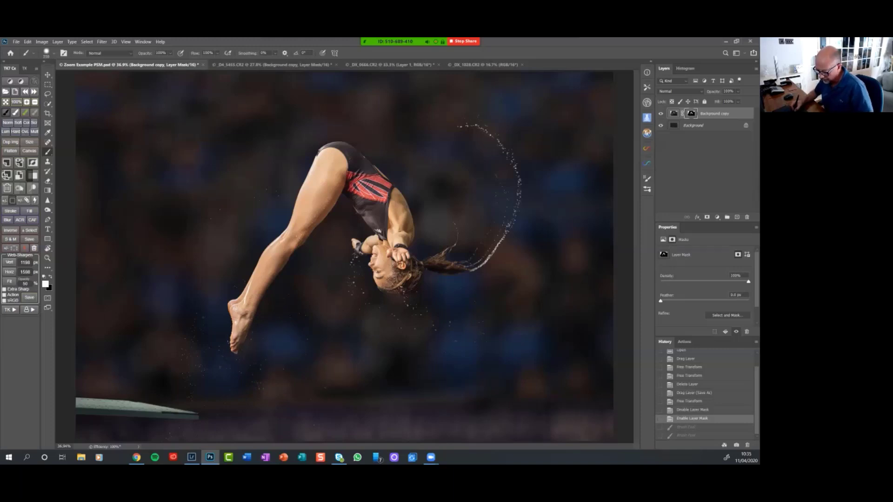
key(z)
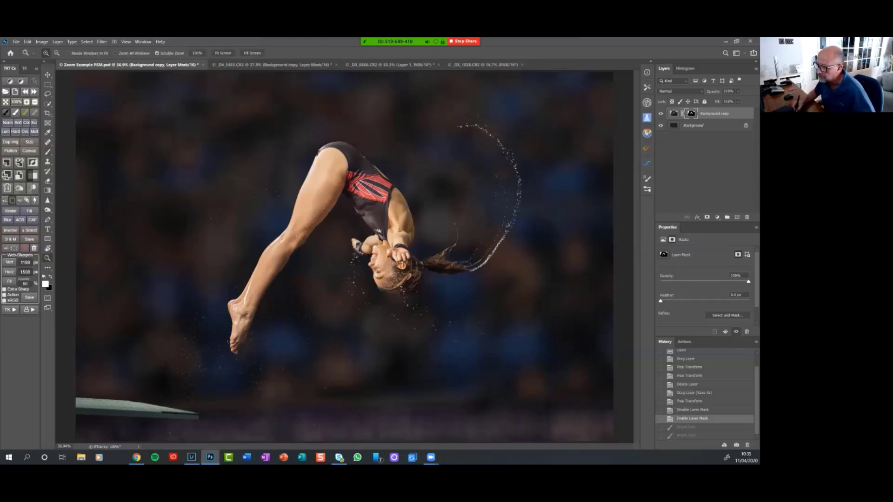
Step: Adjust the brush and paint black on the diver's layer mask to clean up the leftover fringe beneath her calf and knee
drag(233, 342, 331, 342)
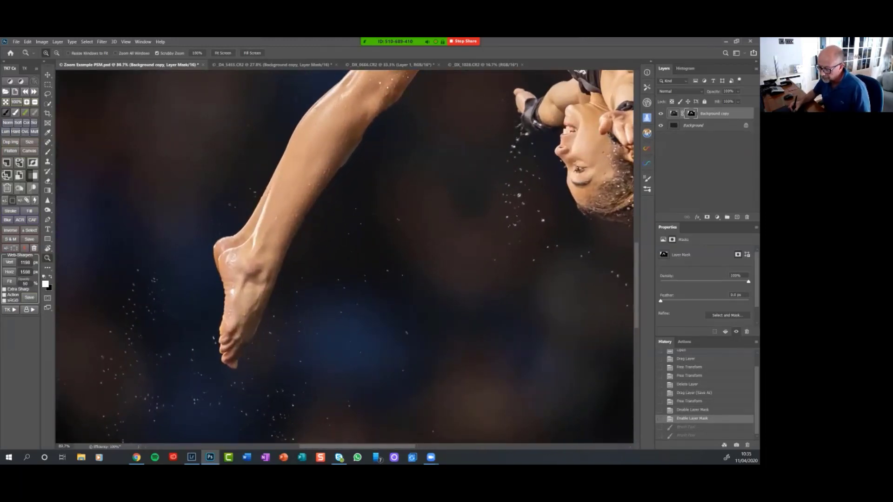
scroll(344, 255, up, 3)
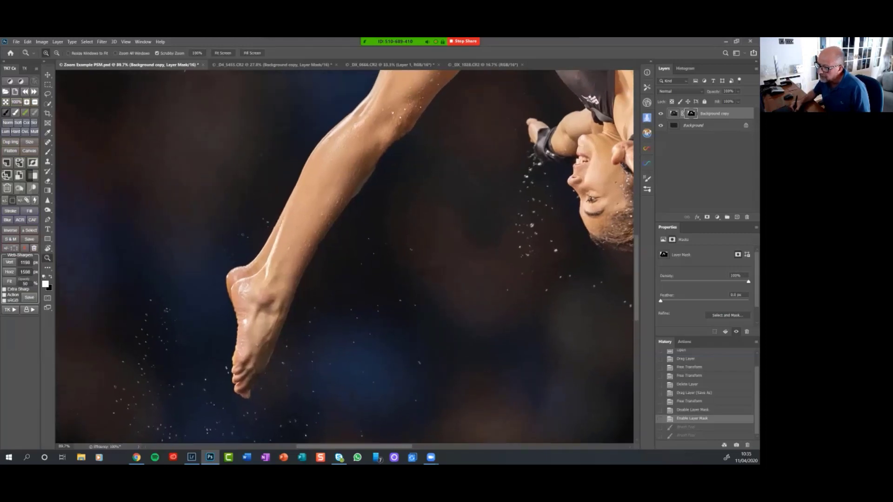
scroll(344, 255, right, 3)
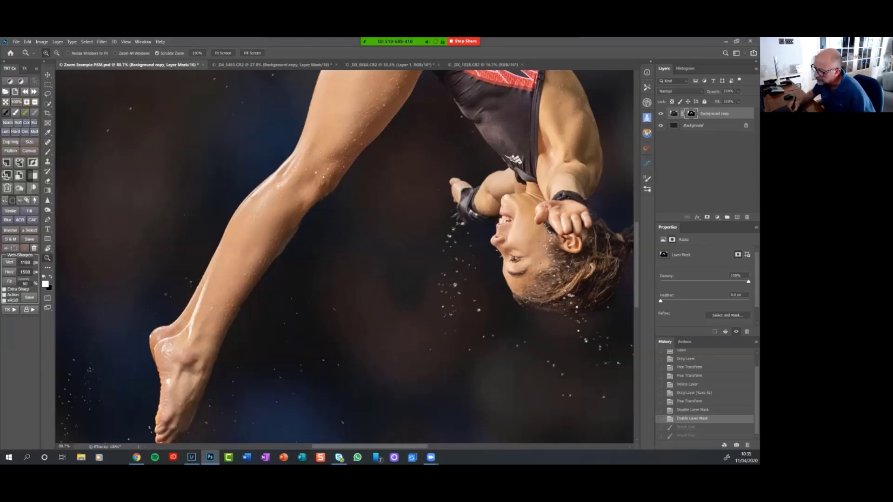
scroll(307, 260, up, 5)
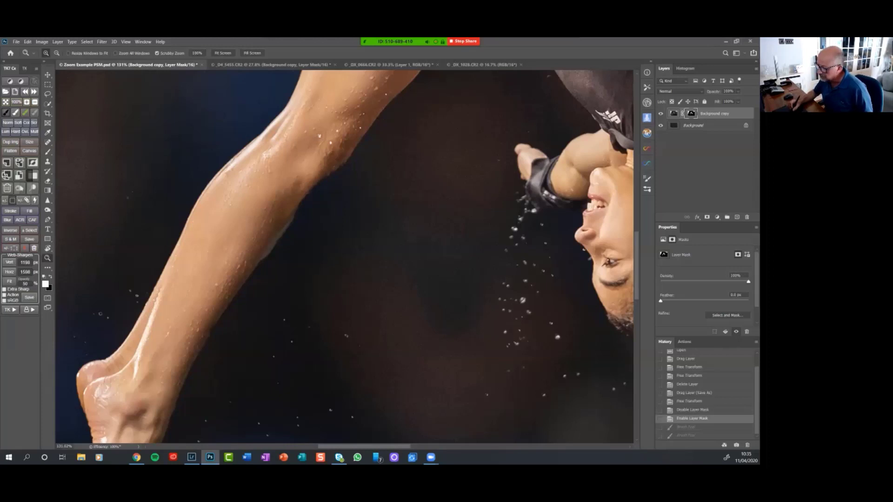
key(r)
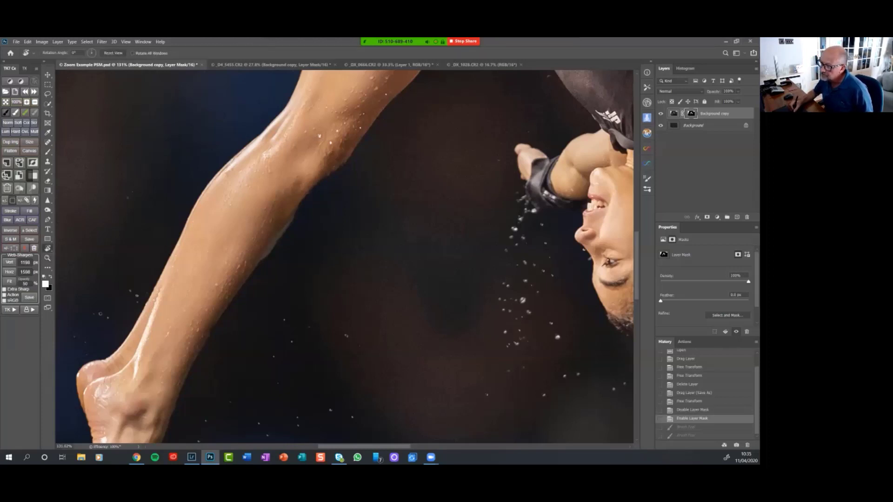
drag(345, 118, 434, 150)
key(z)
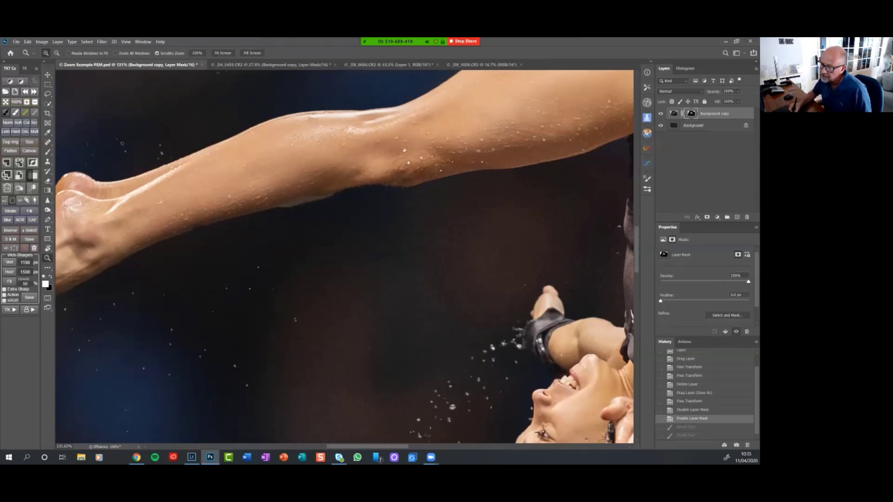
key(x)
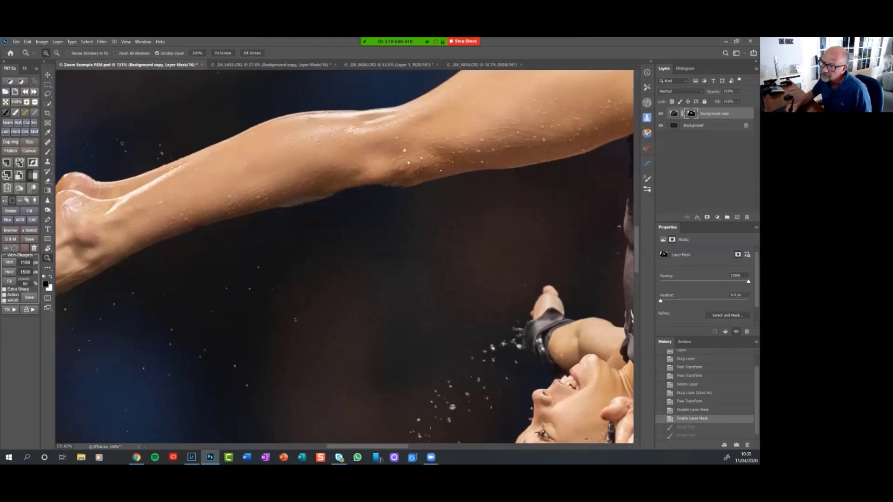
key(b)
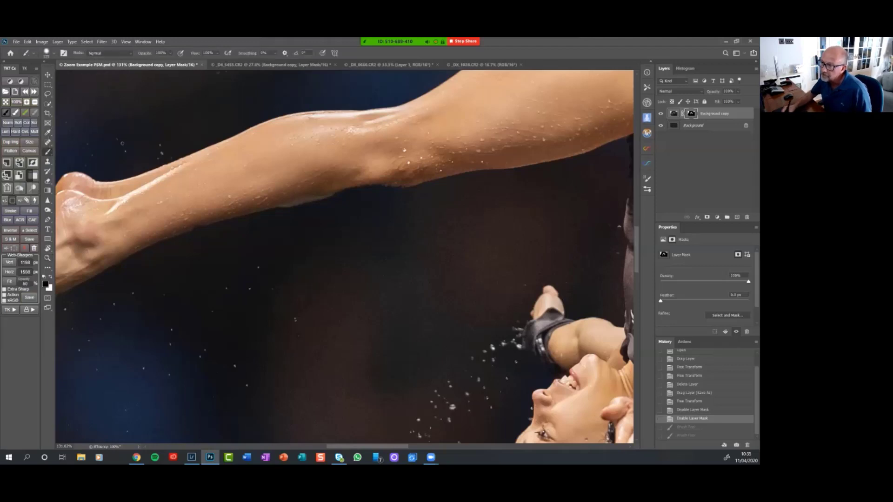
right_click(93, 95)
drag(63, 94, 71, 94)
key(Return)
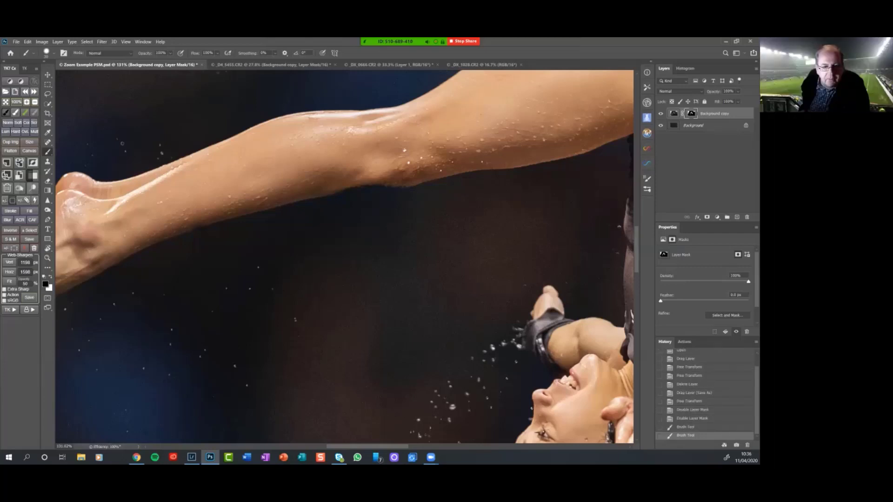
Step: Refine the mask edge along the diver's lower leg and foot with white brush strokes, and return the foreground colour to black
key(x)
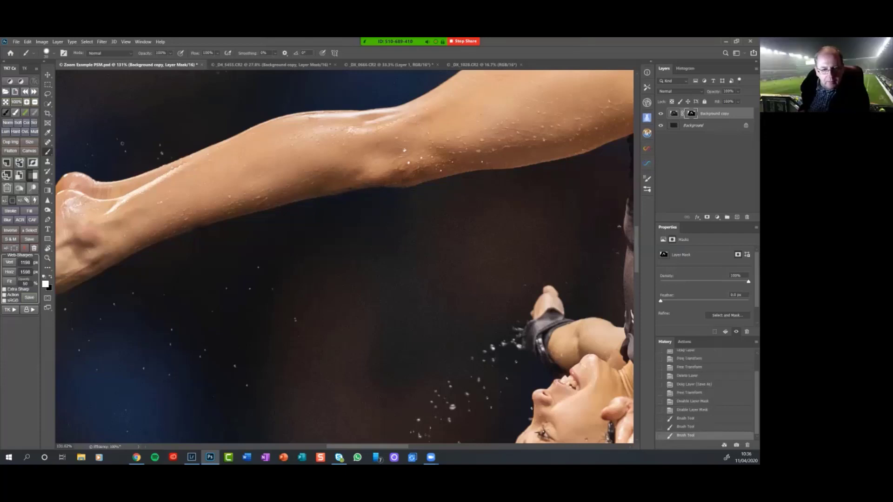
drag(298, 255, 414, 186)
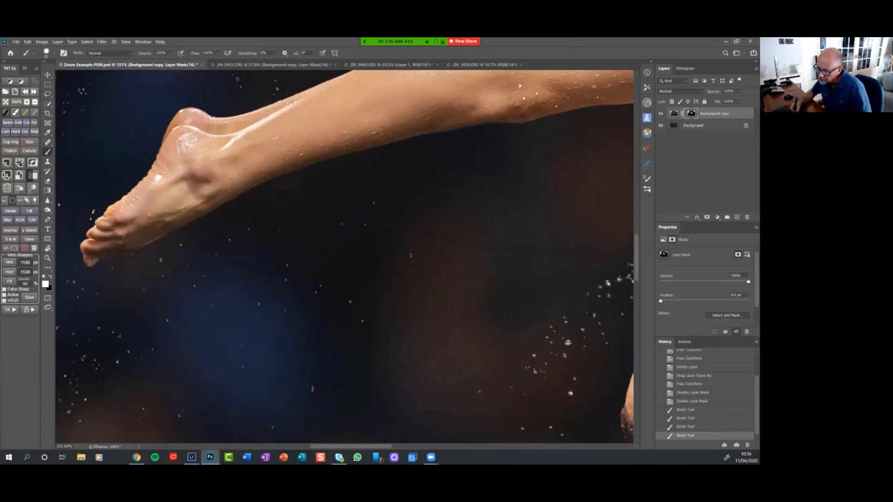
key(x)
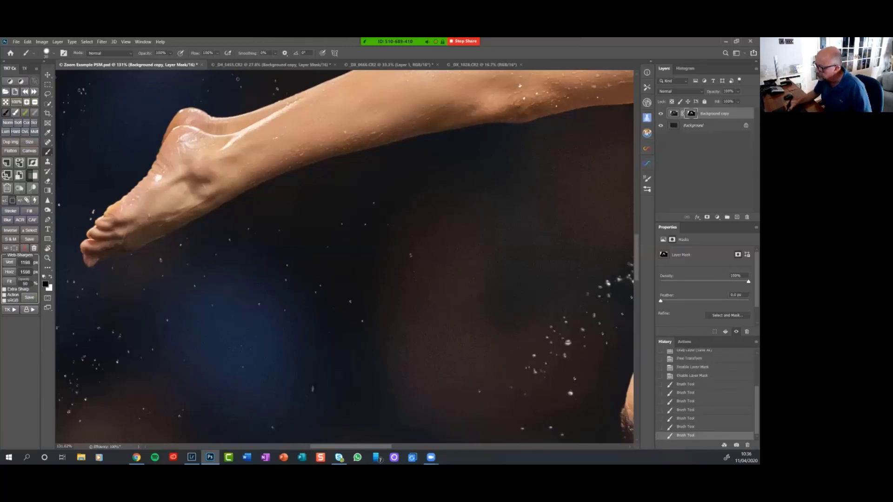
Step: Paint white on the layer mask along the hip and back edge of the swimsuit to restore the missing fabric
scroll(344, 259, down, 5)
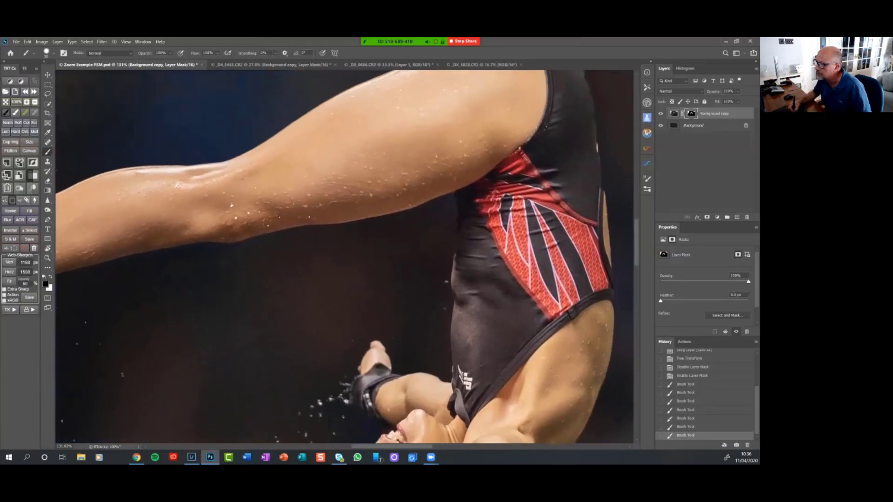
scroll(344, 256, left, 5)
scroll(344, 256, right, 3)
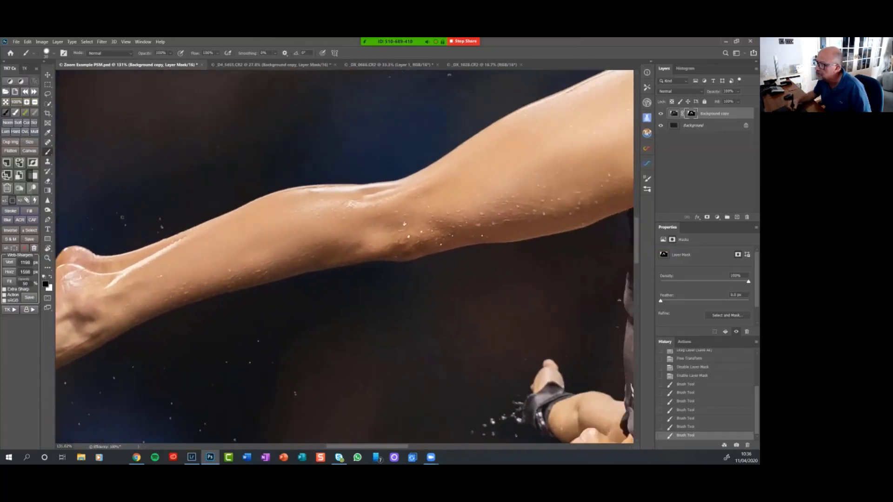
scroll(344, 256, left, 4)
scroll(344, 257, right, 8)
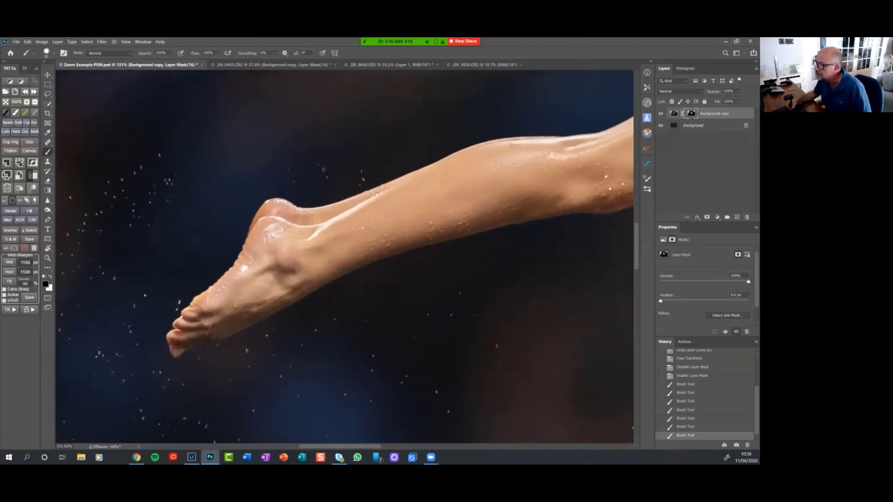
scroll(344, 256, right, 5)
scroll(344, 257, up, 3)
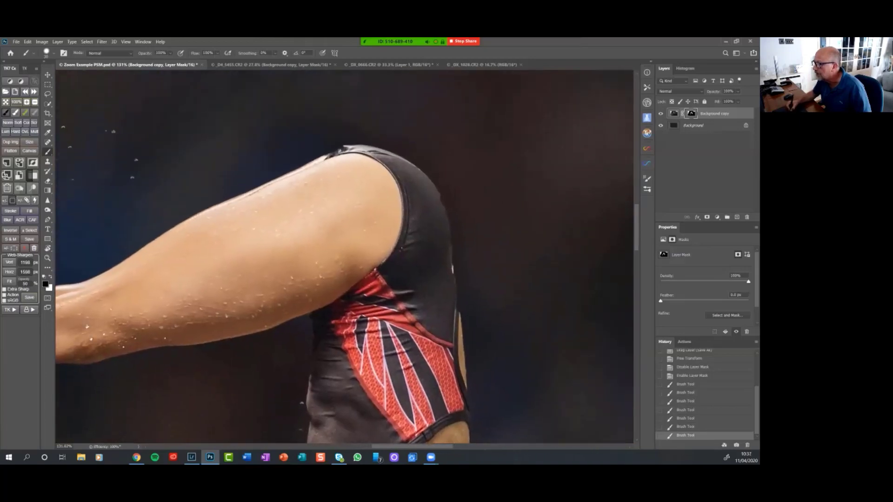
key(r)
drag(418, 209, 293, 197)
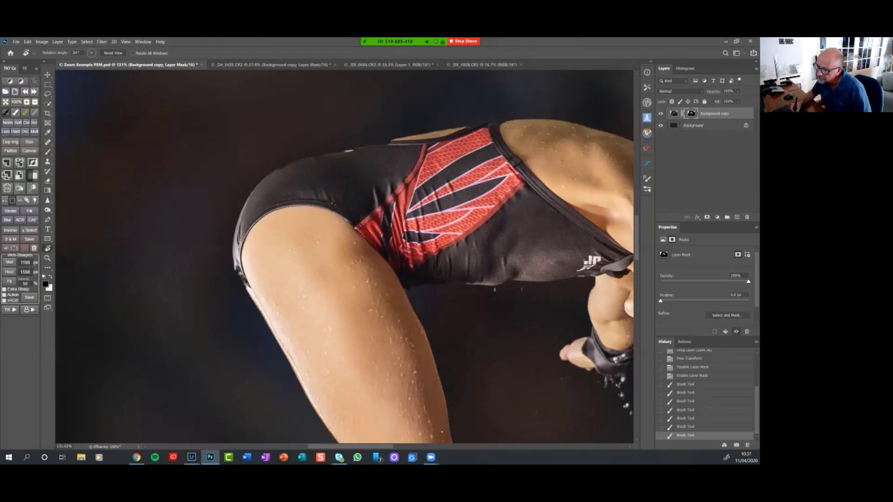
key(x)
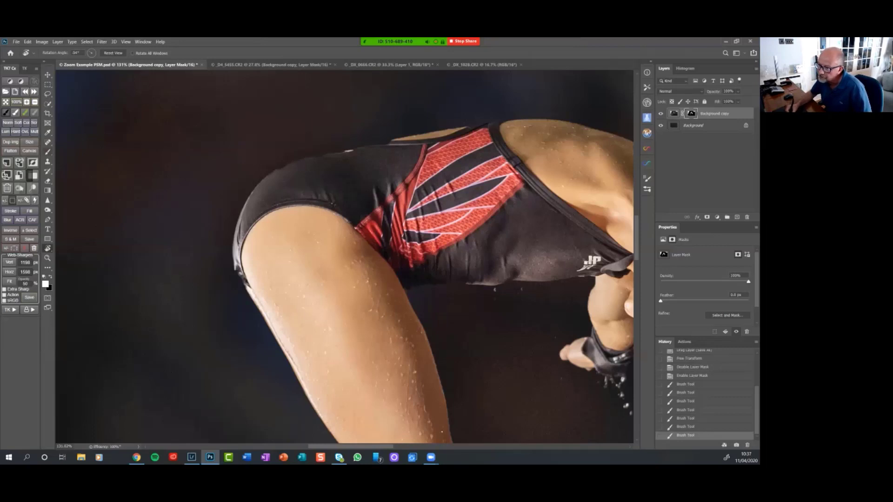
key(b)
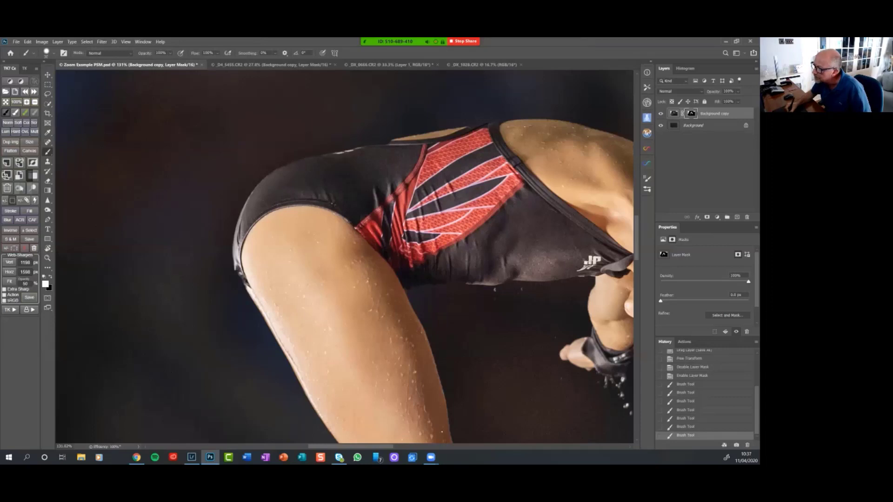
drag(367, 145, 386, 144)
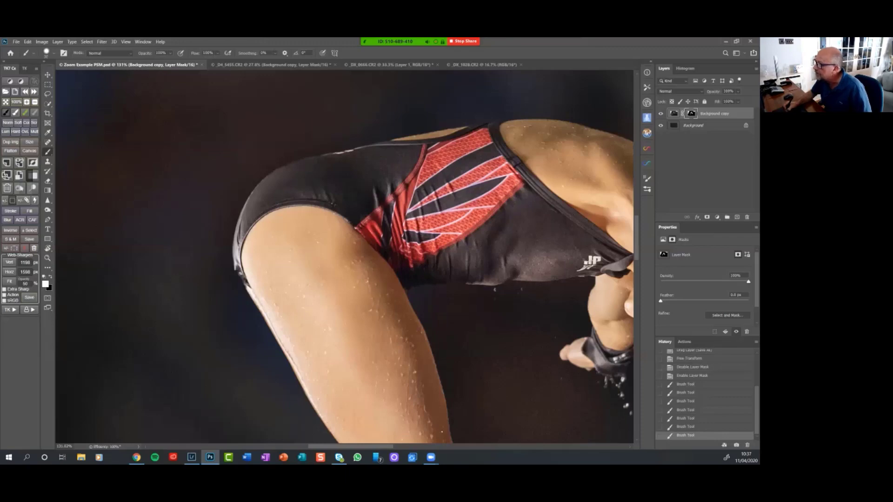
Step: Paint white on the layer mask along the outer edge of the ponytail to bring back the missing hair
scroll(344, 255, right, 10)
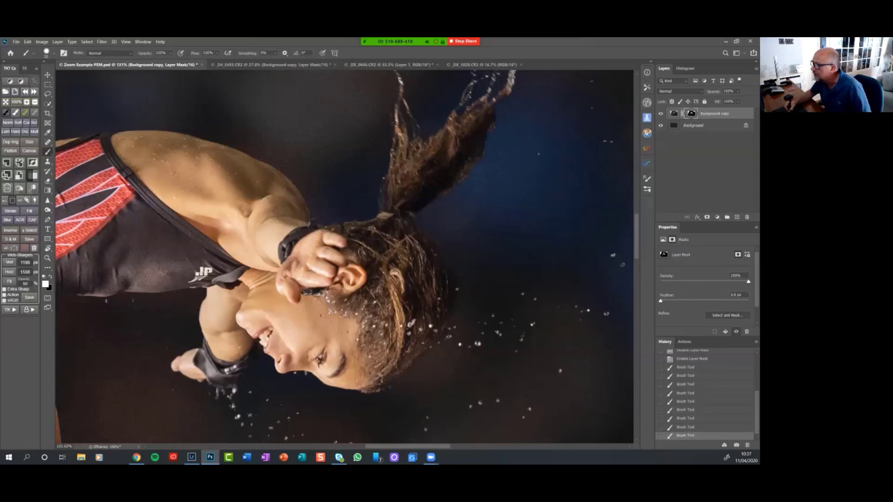
scroll(344, 256, up, 5)
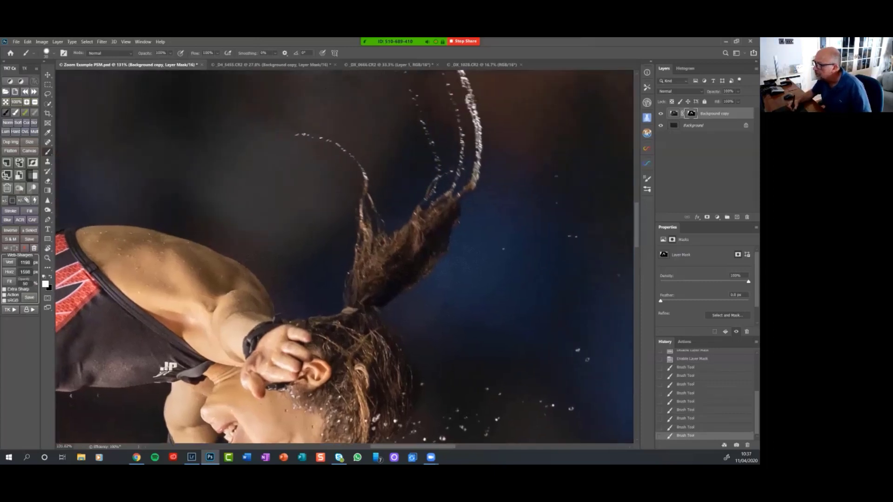
scroll(344, 256, up, 5)
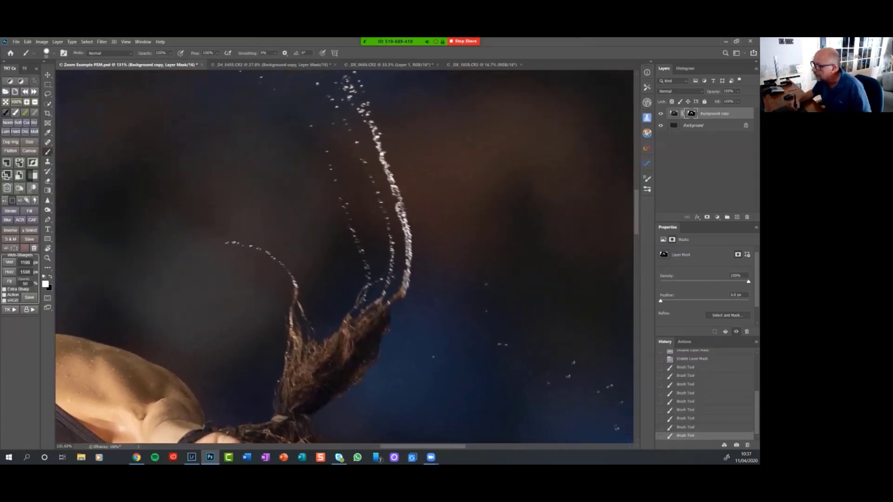
scroll(344, 256, down, 4)
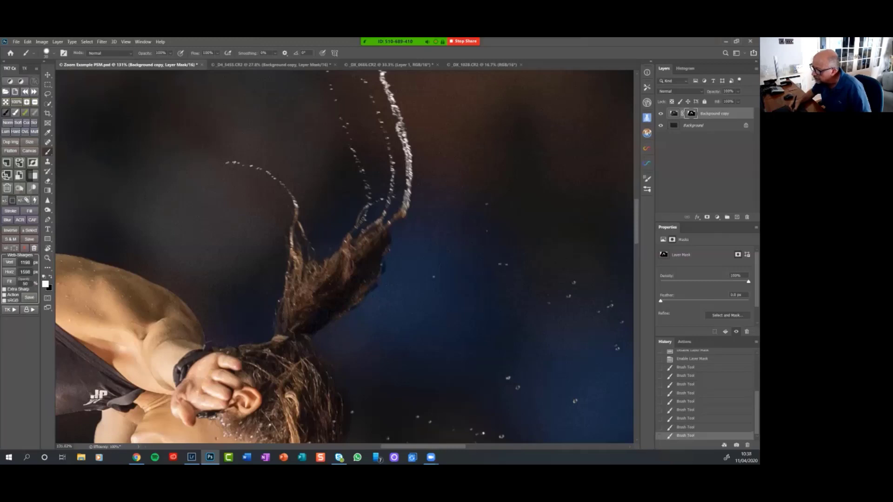
click(383, 267)
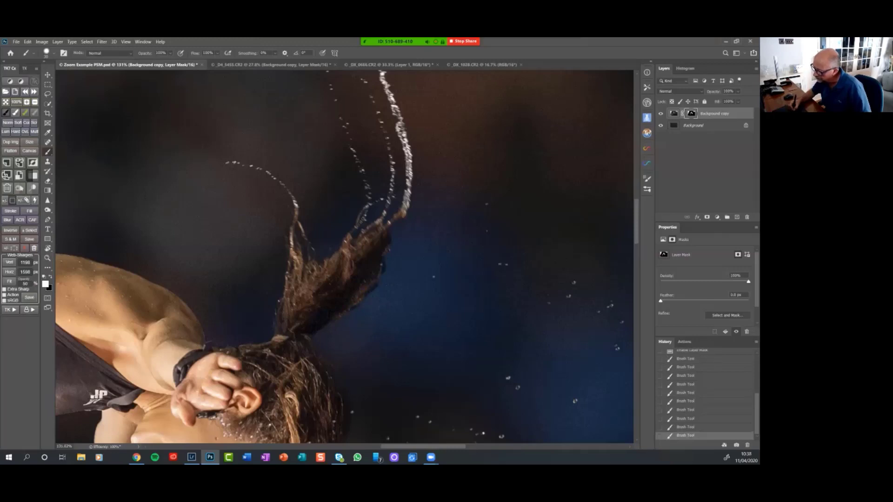
Step: Paint black on the mask around the ponytail and head to remove background remnants, reducing the brush size for the fine hair
key(x)
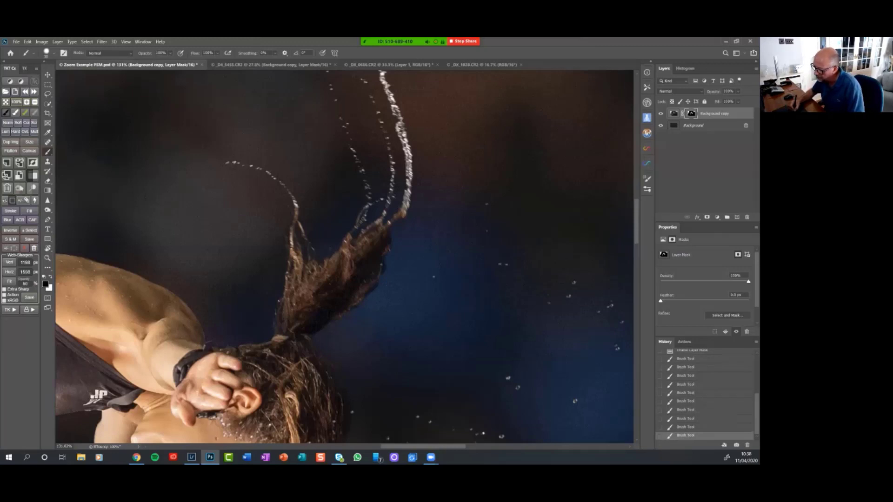
click(373, 424)
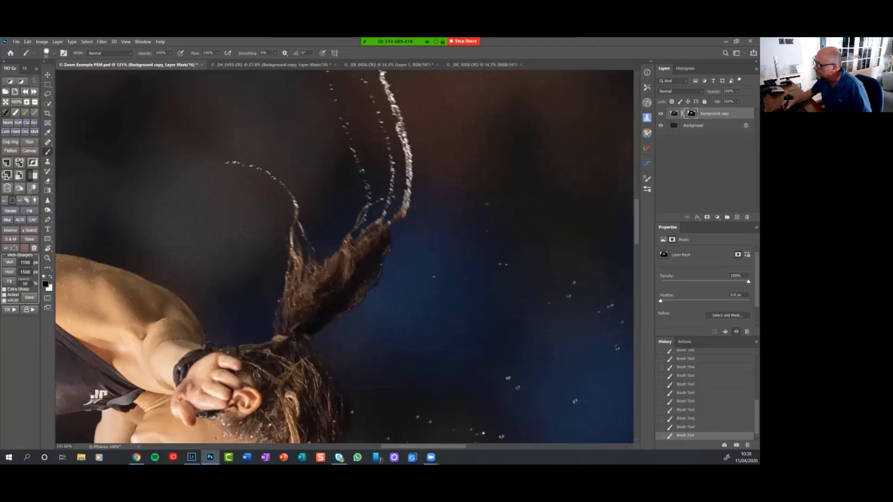
key(bracketleft)
key(bracketleft)
key(bracketleft)
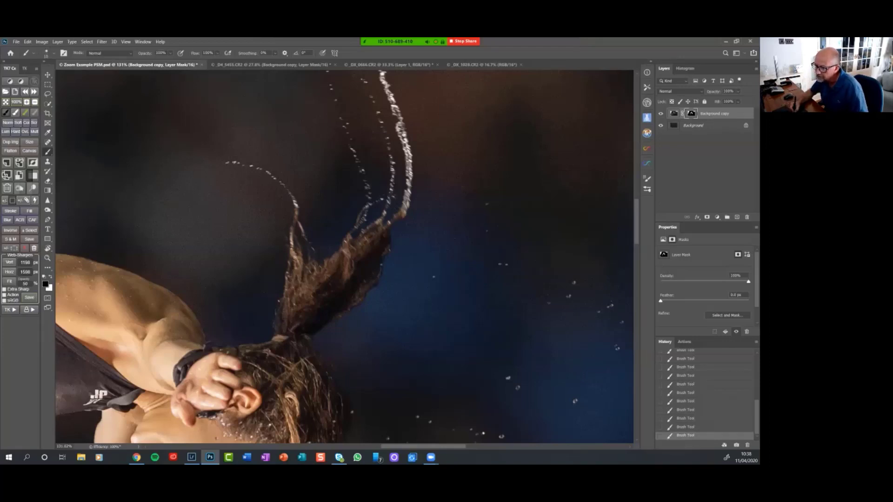
Step: Refine the mask around the hair on the diver's head with white and a small brush
key(x)
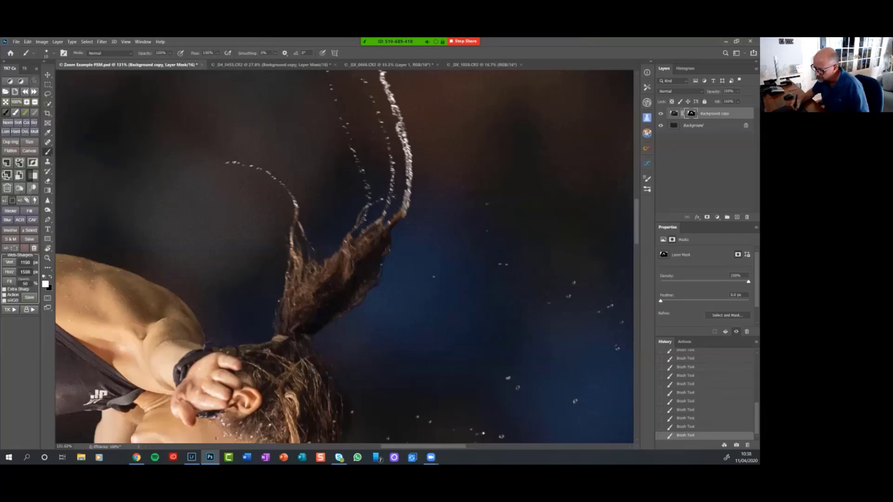
scroll(344, 256, down, 3)
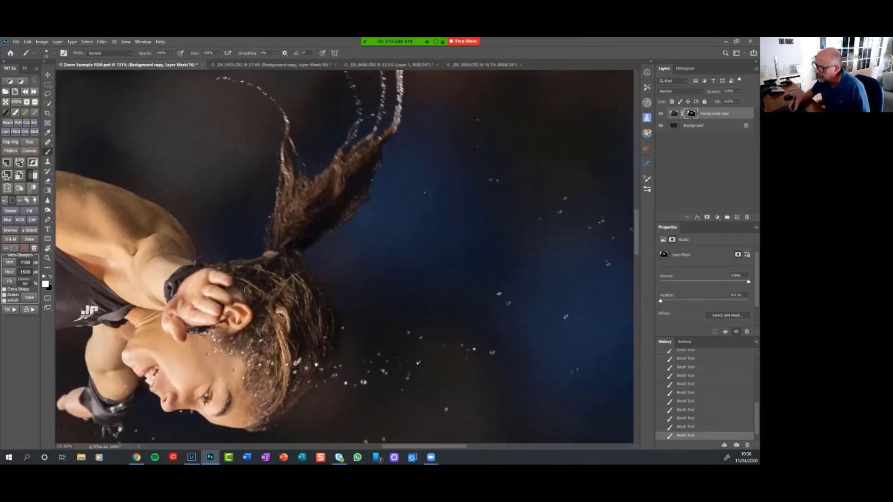
scroll(344, 255, down, 1)
key(bracketright)
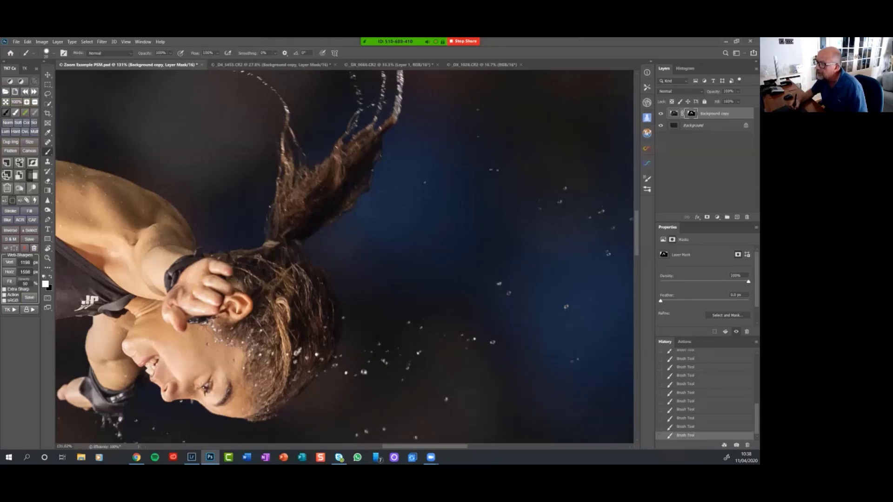
key(bracketleft)
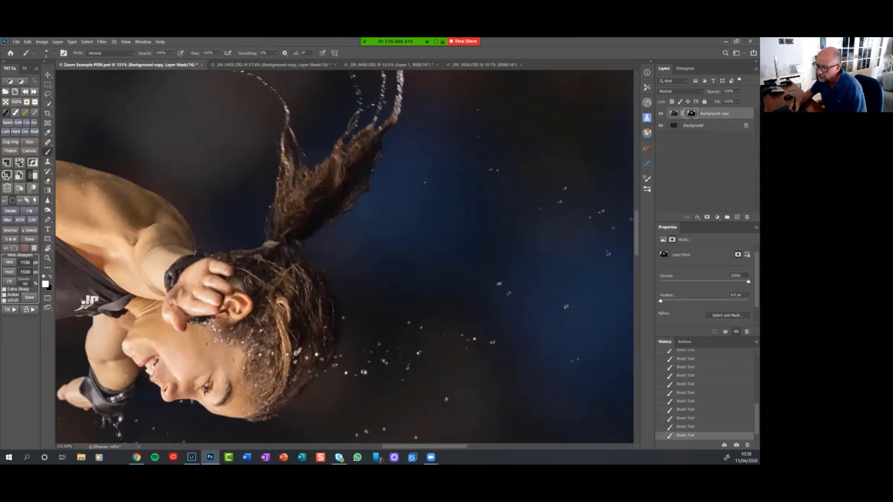
Step: Rotate the canvas view until the diver's torso stands upright, keeping the Brush tool active with black on the layer mask
key(x)
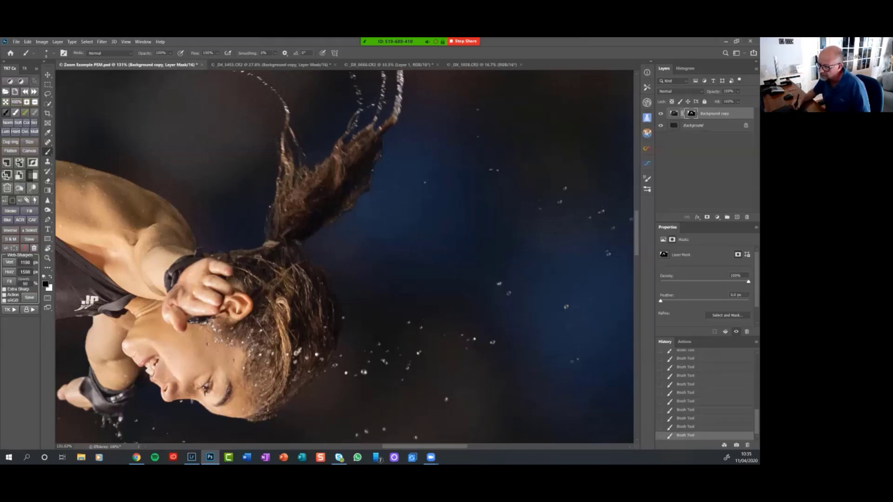
drag(279, 279, 509, 148)
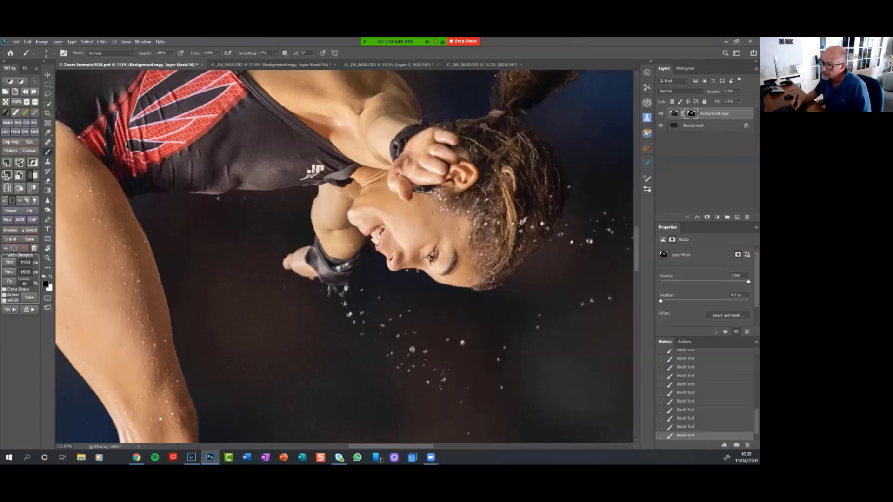
key(r)
mouse_move(419, 163)
mouse_down()
mouse_move(463, 198)
mouse_move(437, 331)
mouse_up()
key(b)
drag(326, 232, 267, 331)
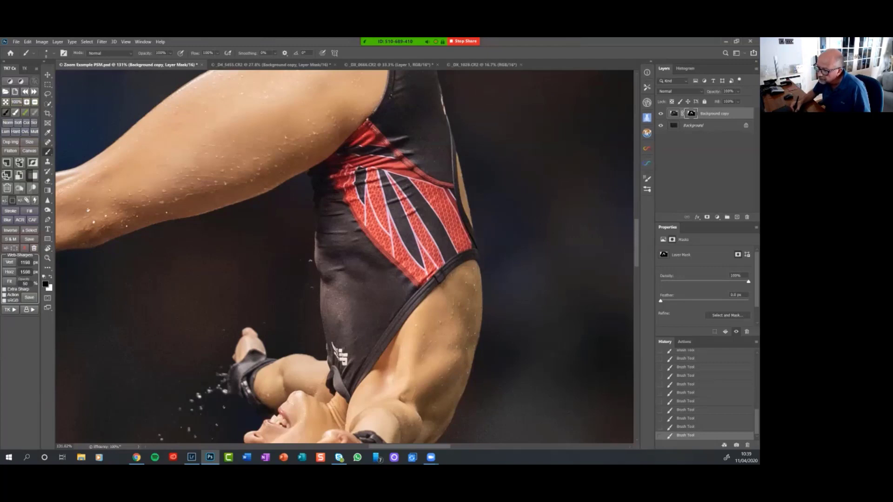
Step: Paint a short black test stroke across the thigh on the layer mask with a larger brush and remove it again
key(bracketright)
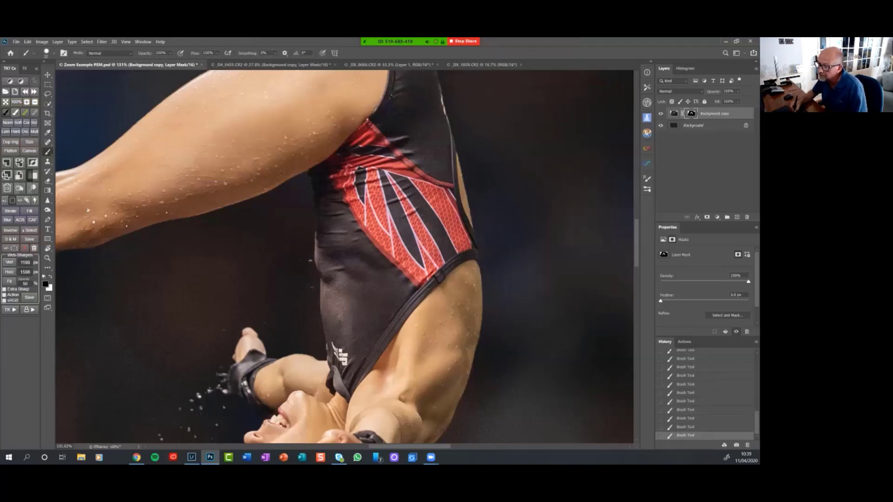
drag(178, 173, 243, 177)
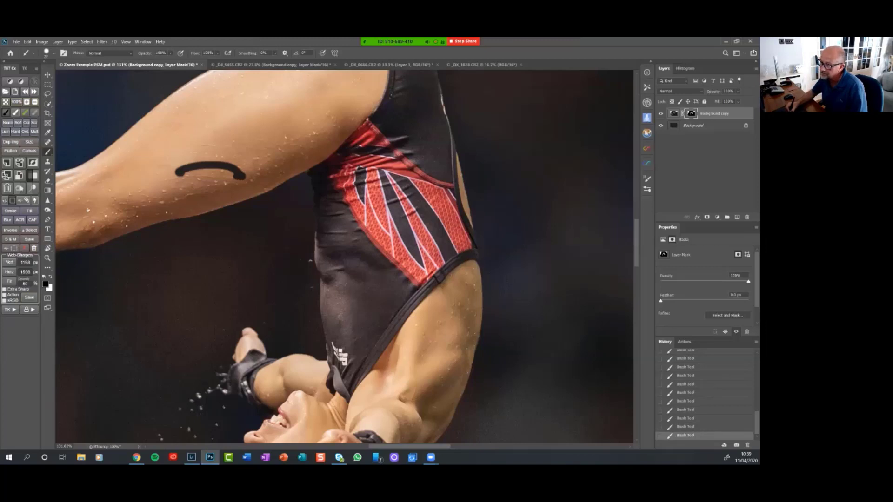
key(ctrl+z)
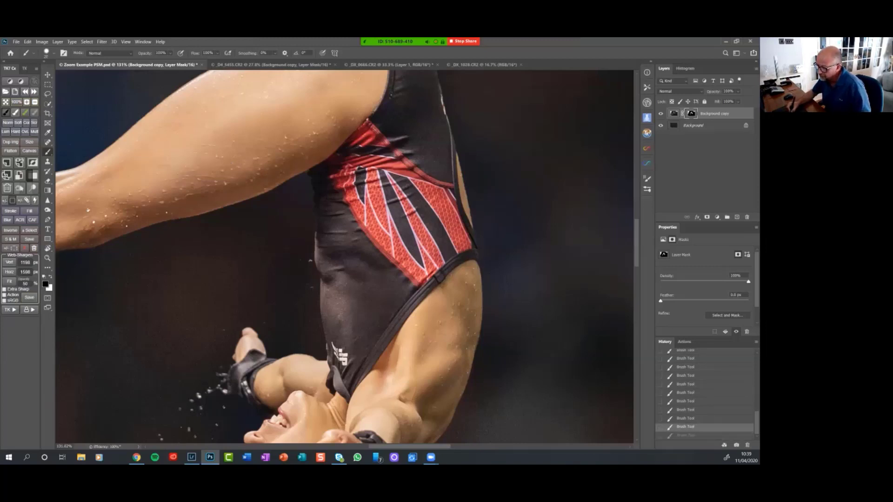
key(ctrl+shift+z)
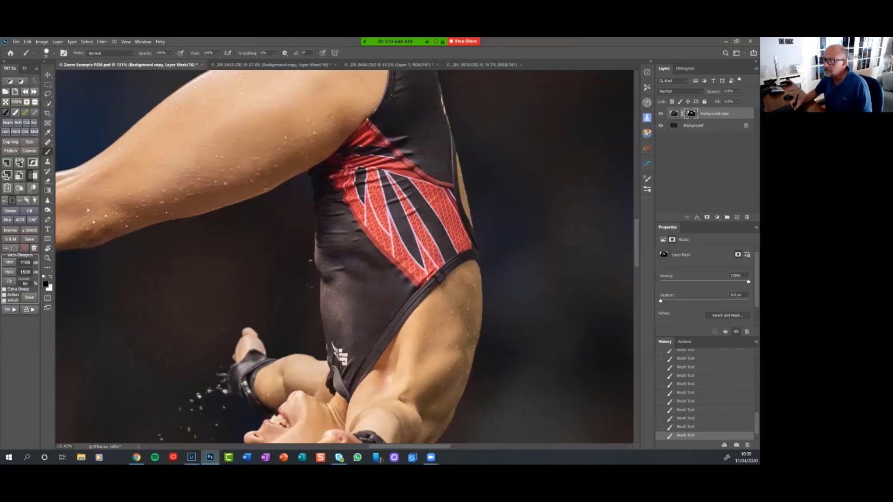
Step: Return the canvas rotation to 0°, fit the whole image in view and save the document
key(r)
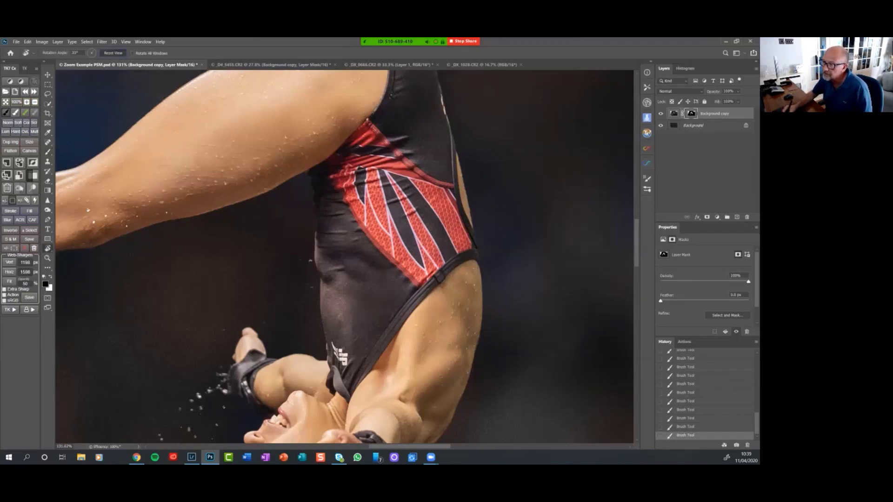
drag(465, 163, 418, 186)
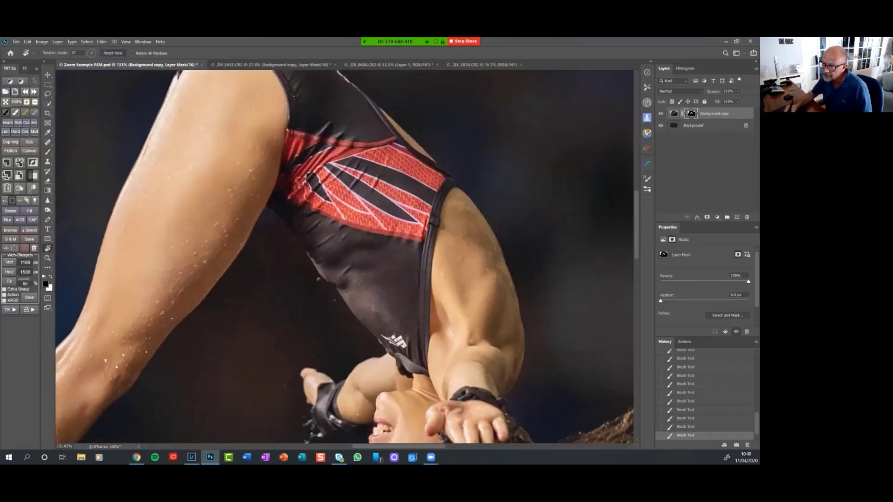
key(ctrl+0)
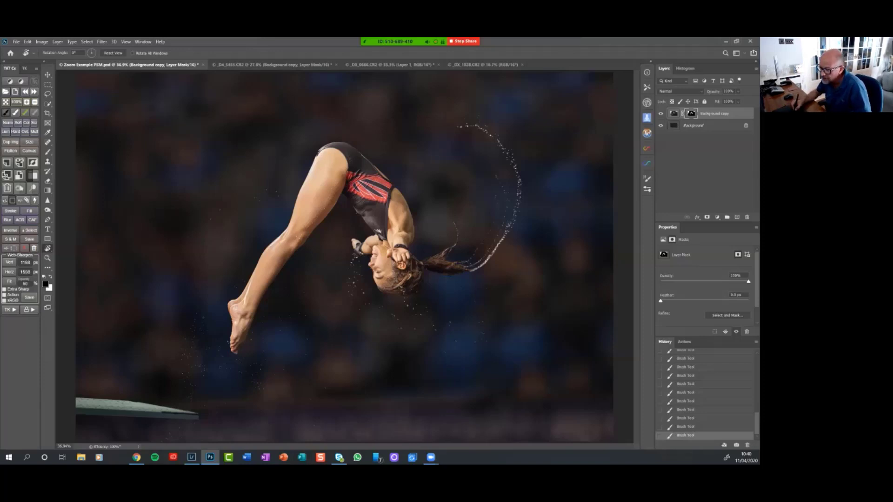
key(ctrl+s)
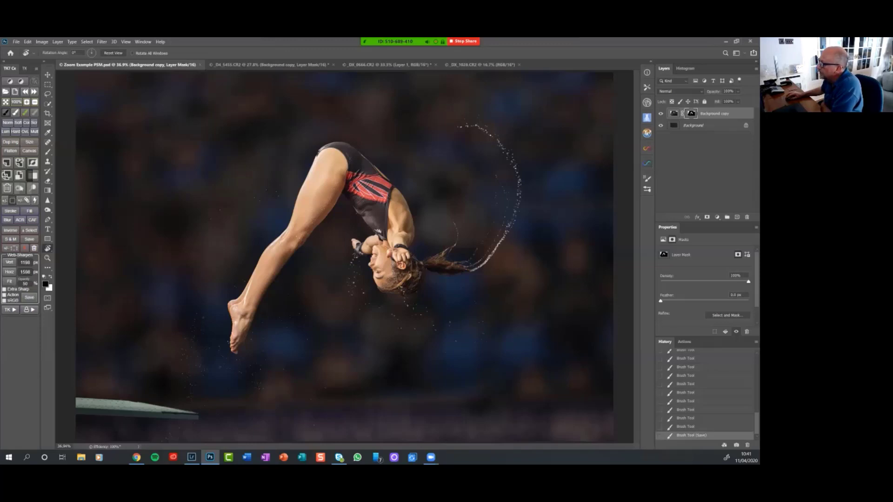
Step: Add a Curves adjustment layer above the Background copy layer, try its default automatic correction and undo it
click(673, 115)
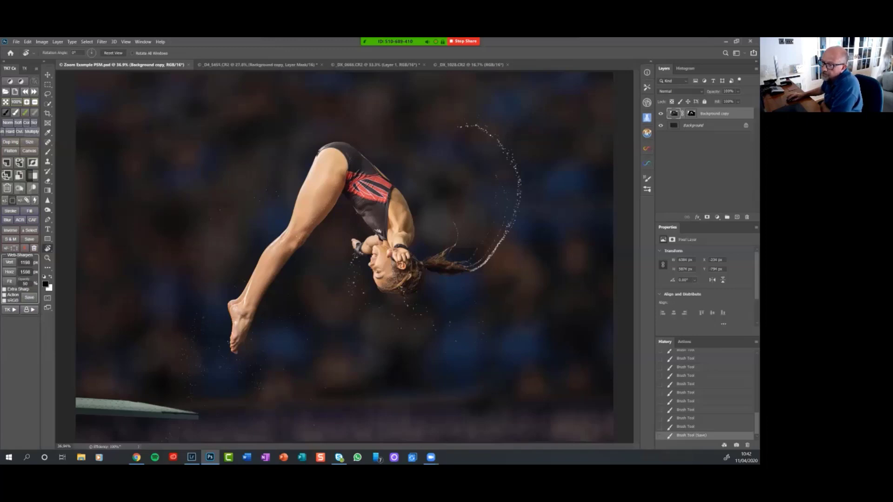
click(33, 91)
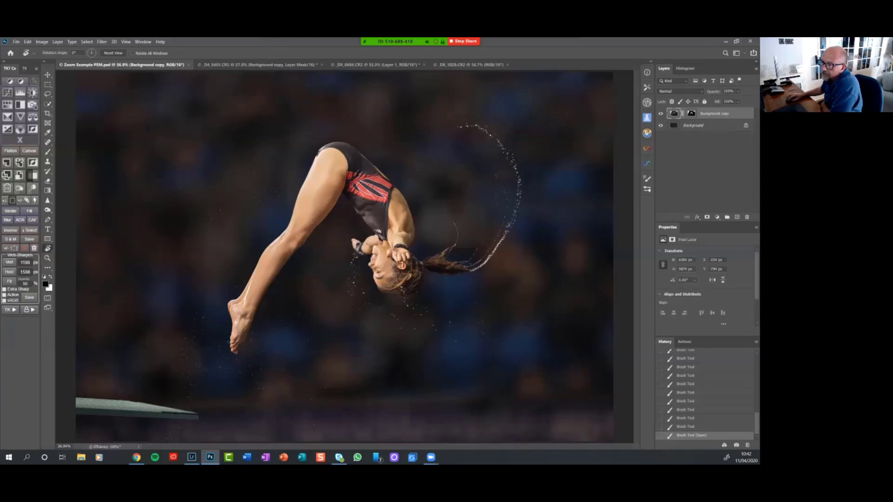
click(7, 92)
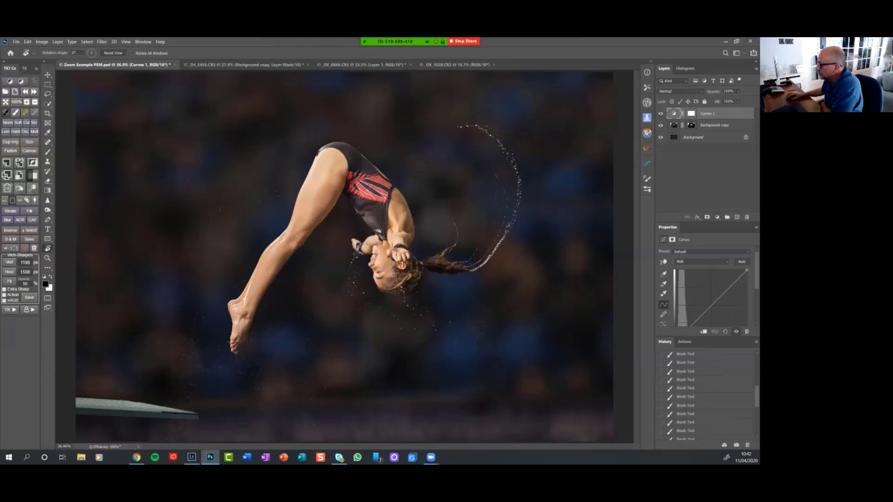
click(717, 217)
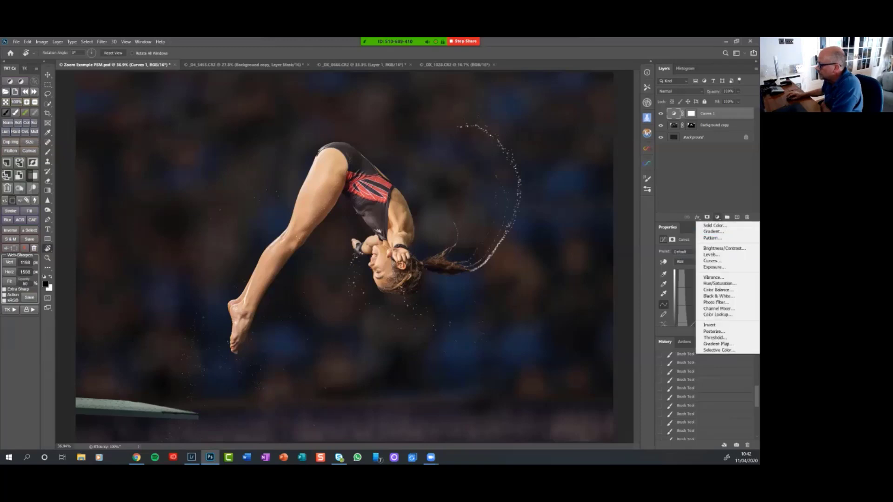
key(Escape)
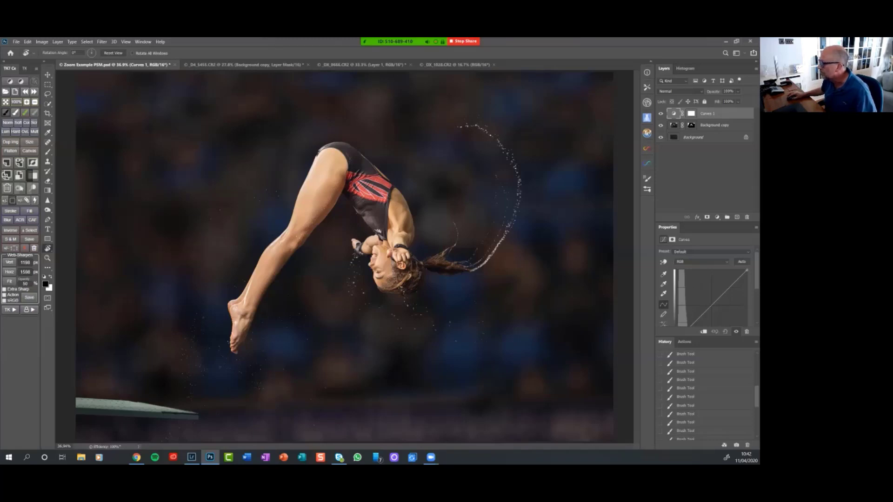
click(741, 261)
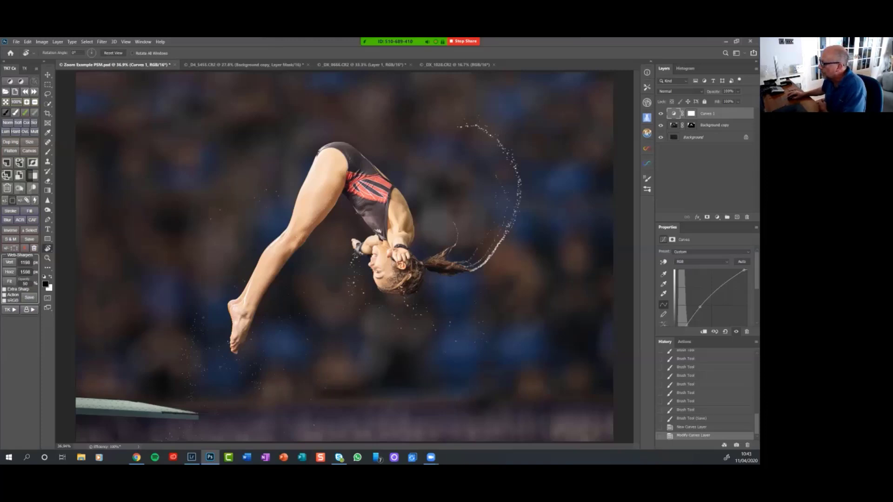
key(ctrl+z)
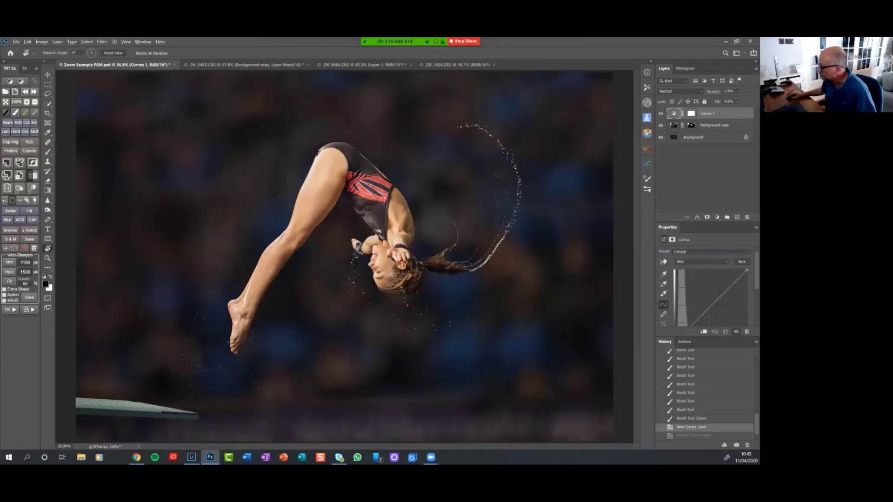
Step: Try the Find Dark & Light Colors auto correction on the Curves layer, compare it with the original and leave it undone
alt+click(742, 262)
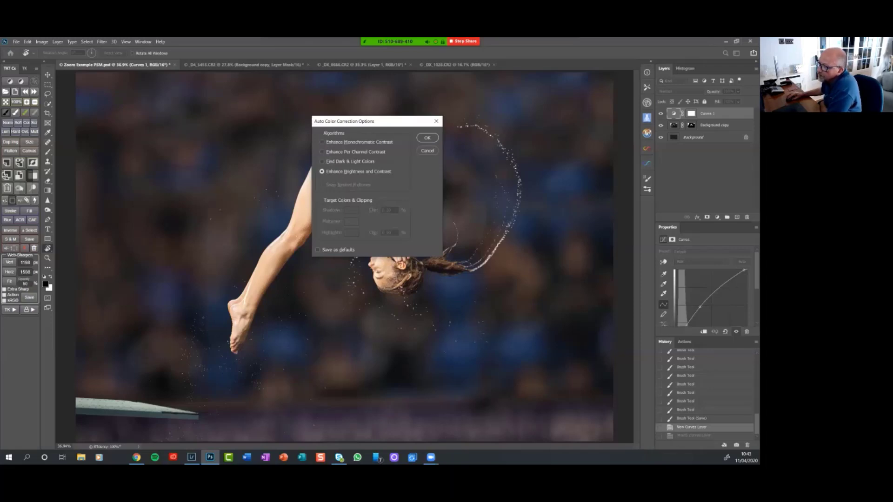
click(322, 161)
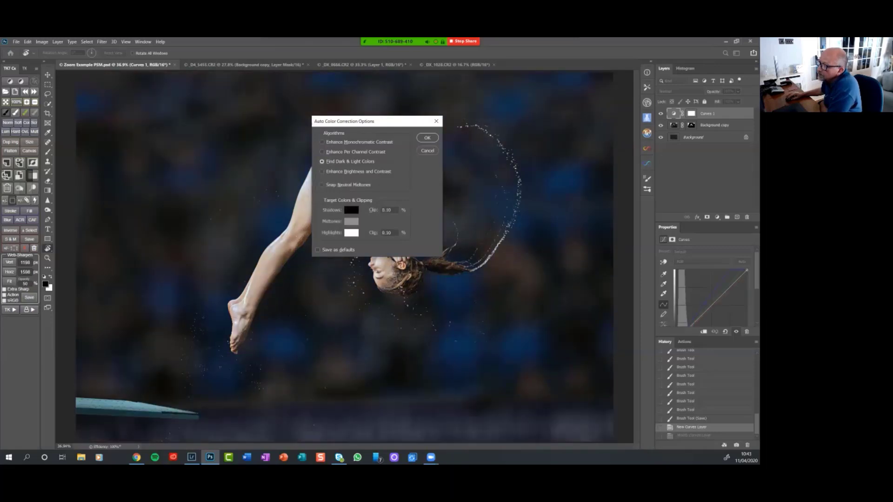
click(427, 138)
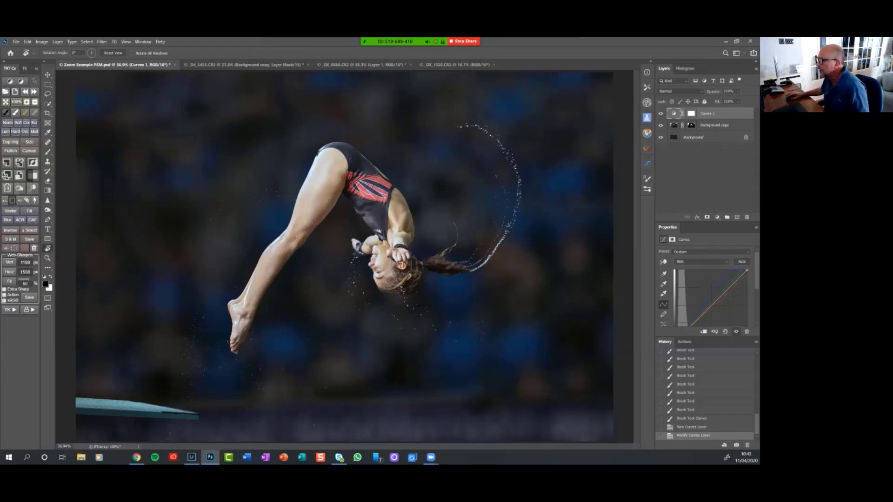
key(ctrl+z)
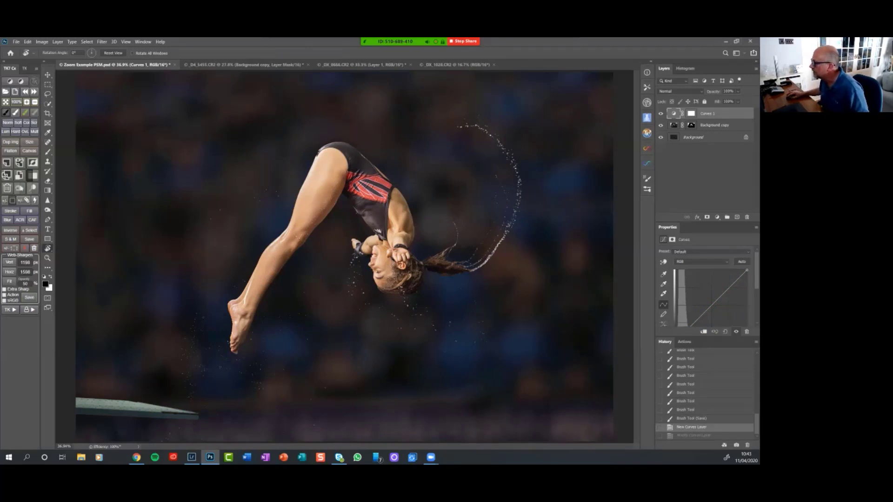
key(ctrl+shift+z)
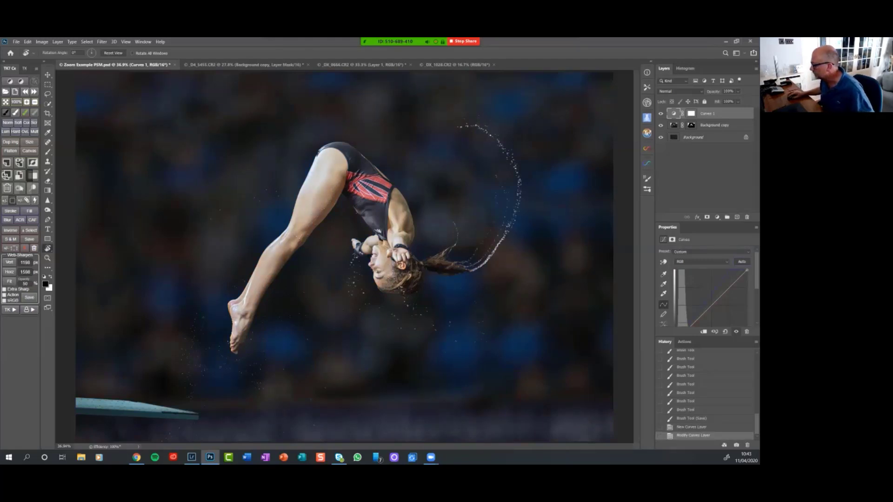
key(ctrl+z)
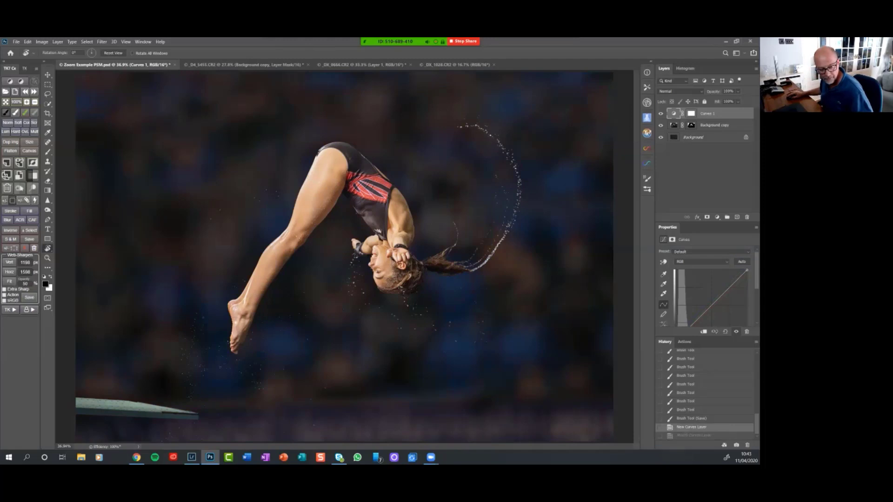
Step: Apply the Enhance Brightness and Contrast auto correction algorithm to the Curves layer
alt+click(741, 261)
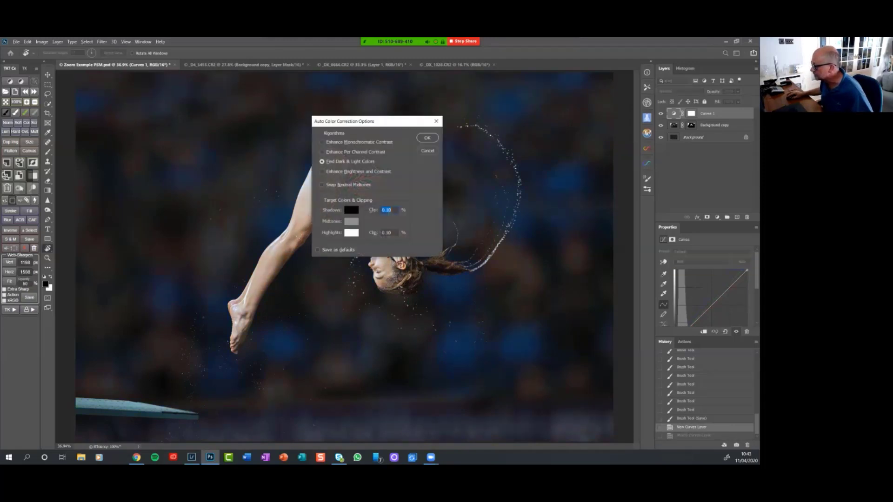
key(alt+b)
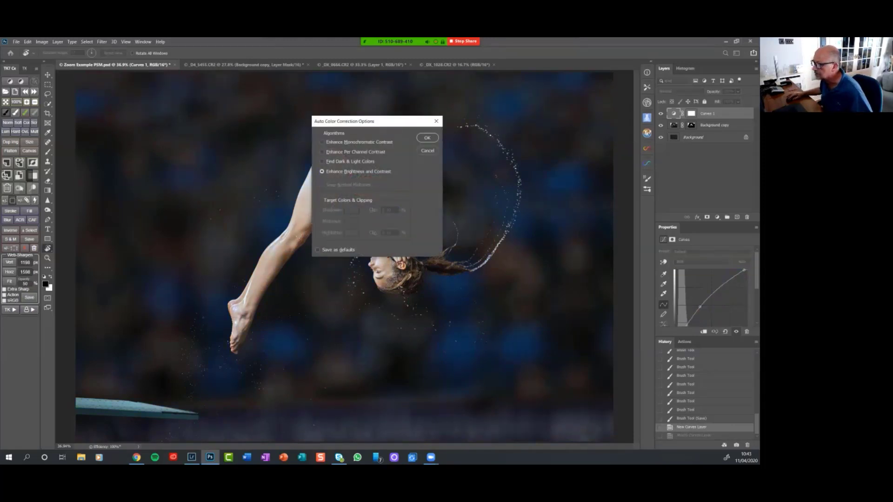
key(Return)
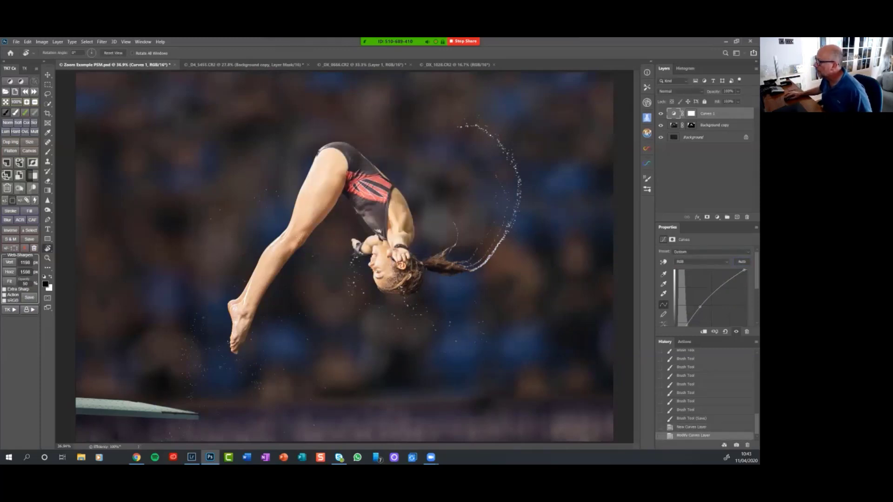
Step: Toggle the Curves layer's visibility to compare the image with and without the correction, leaving it visible
key(ctrl+comma)
key(ctrl+comma)
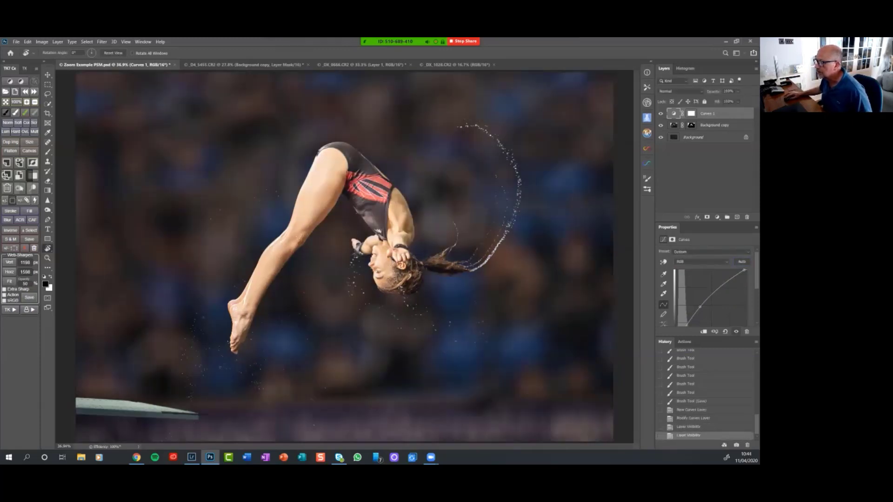
key(ctrl+comma)
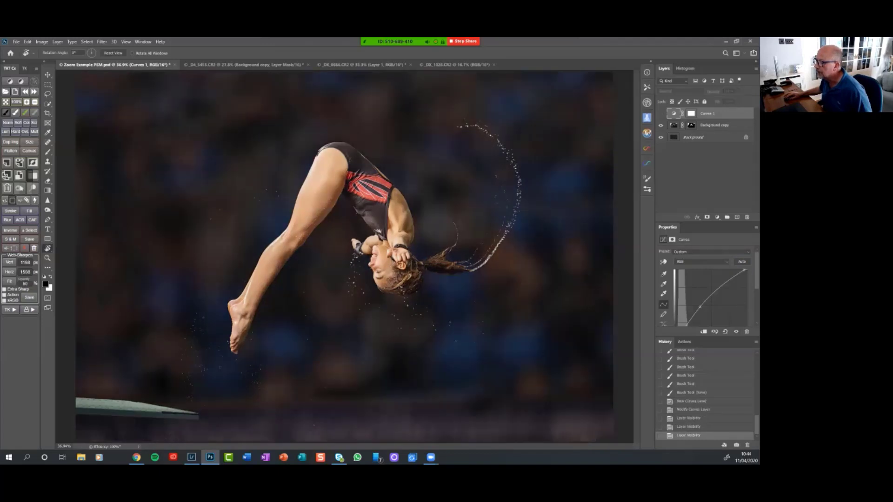
key(ctrl+comma)
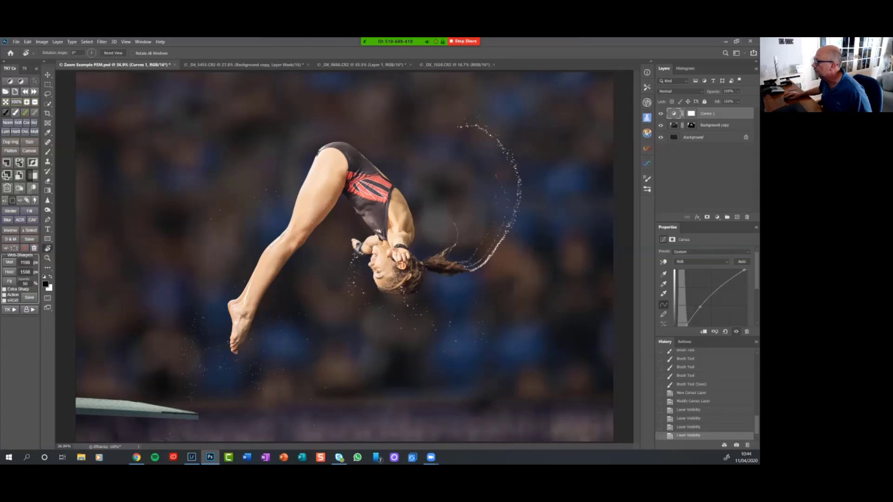
Step: Reduce the Curves layer's opacity to 27%
click(737, 91)
drag(745, 100, 720, 100)
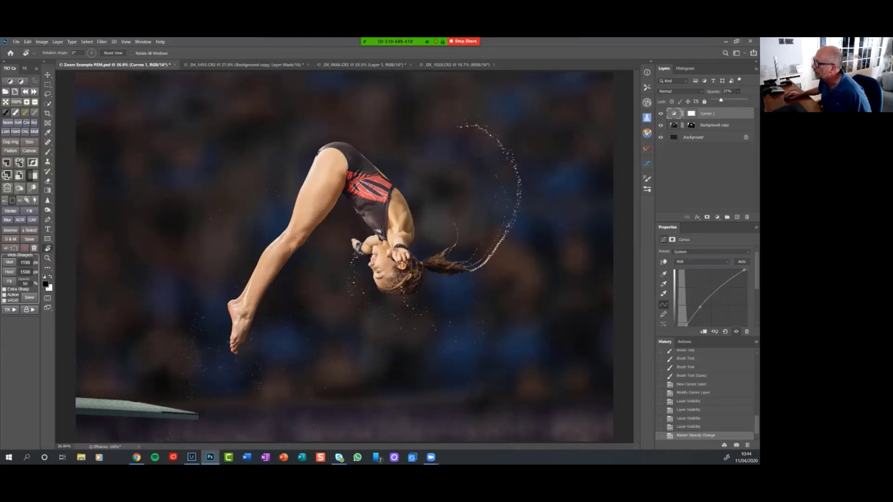
key(Return)
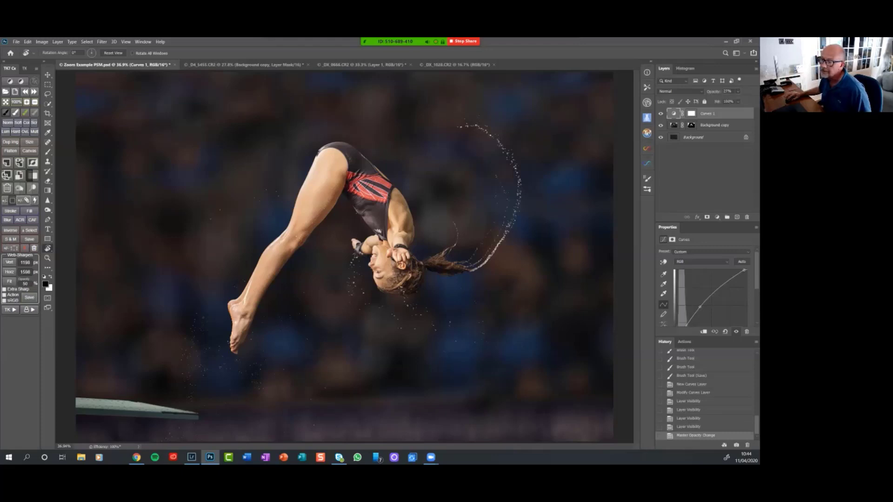
Step: Delete the Curves adjustment layer
key(Delete)
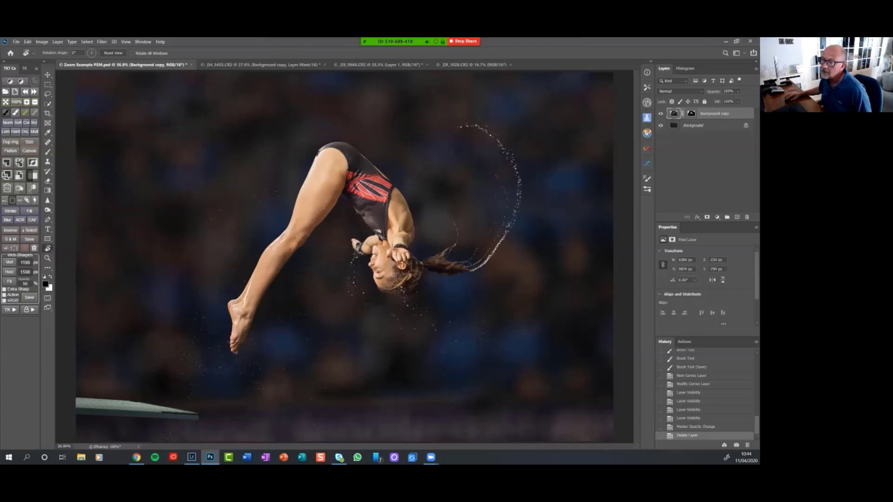
click(20, 81)
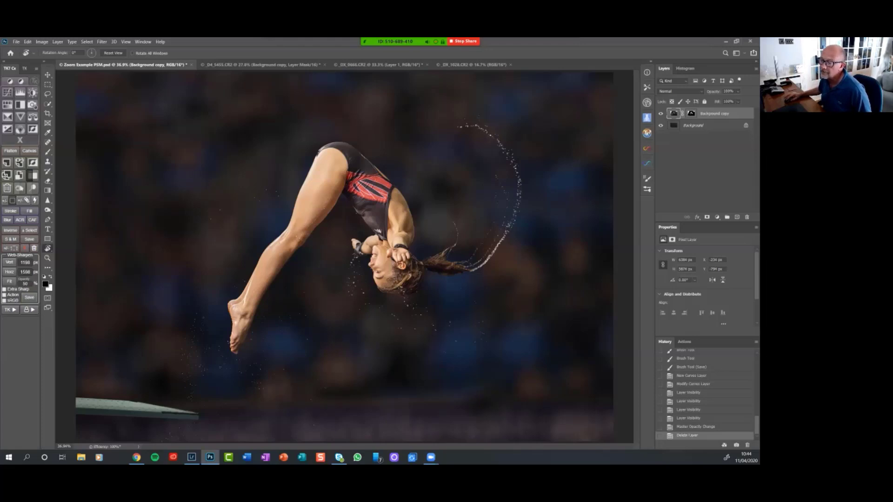
click(10, 81)
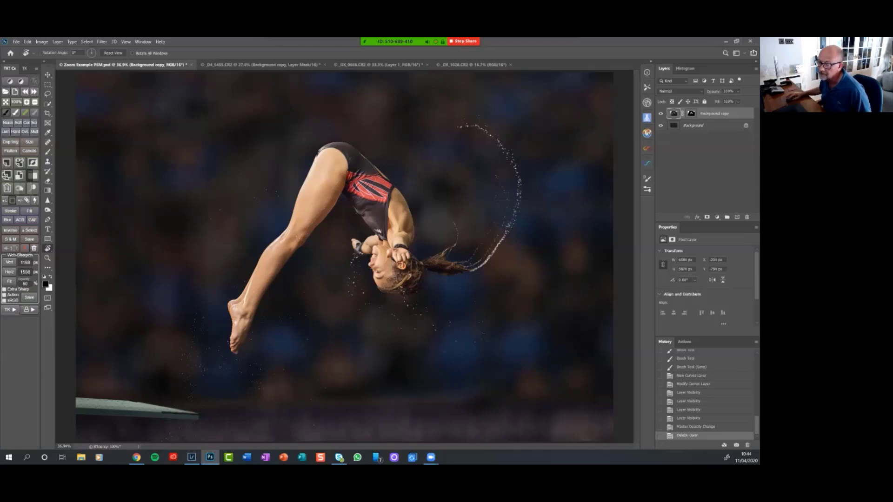
Step: Run the TK Clarity action above the Background copy layer, accepting the offered High Pass radius
click(34, 81)
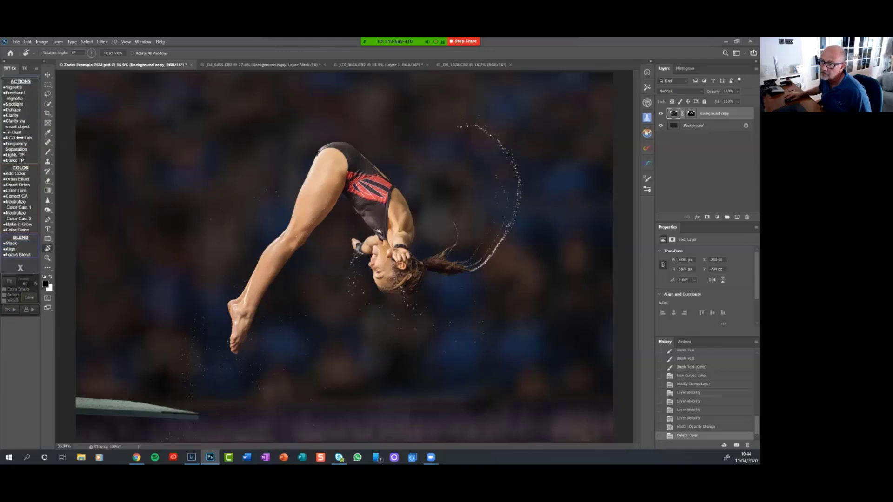
click(12, 115)
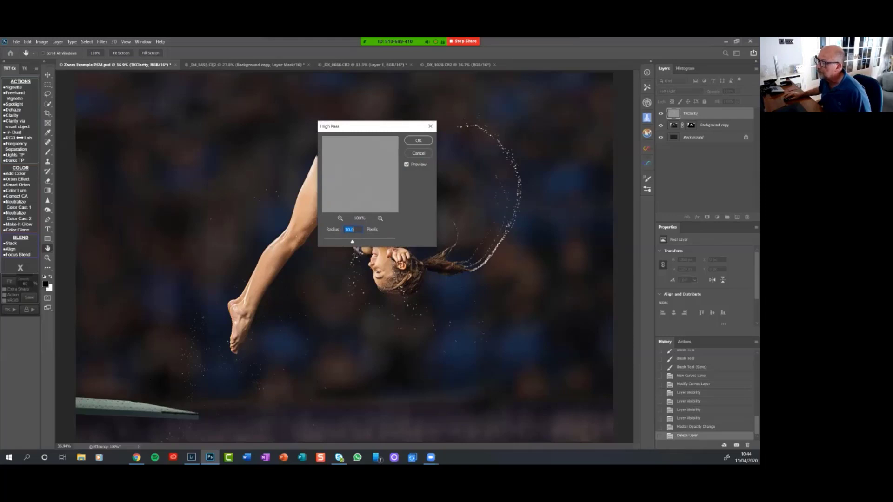
key(Return)
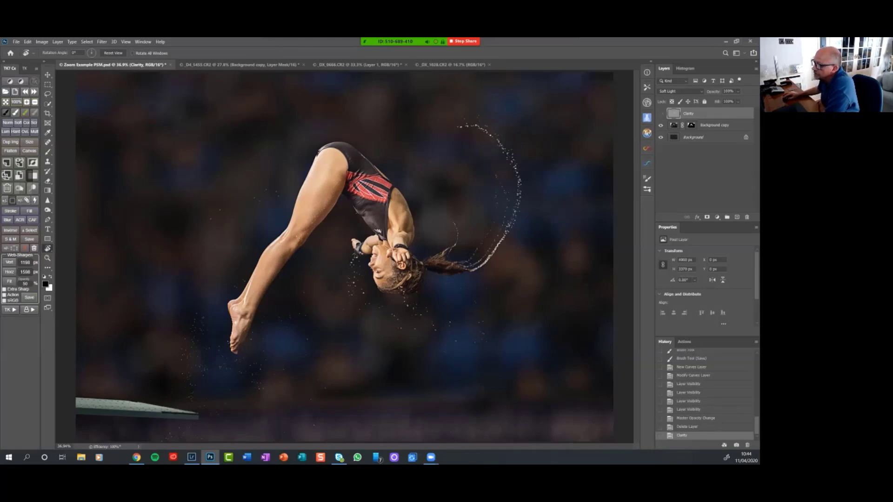
Step: Toggle the Clarity layer's visibility repeatedly to compare the image with and without the effect, leaving it visible
key(ctrl+comma)
key(ctrl+comma)
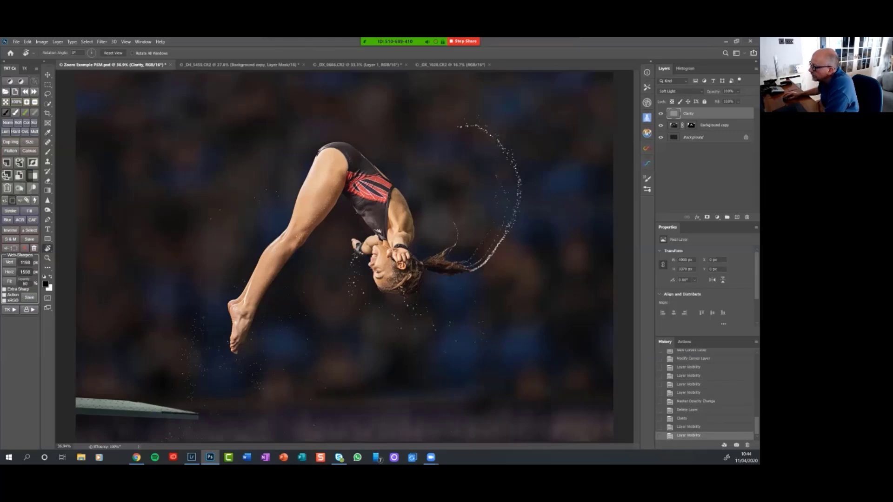
key(ctrl+comma)
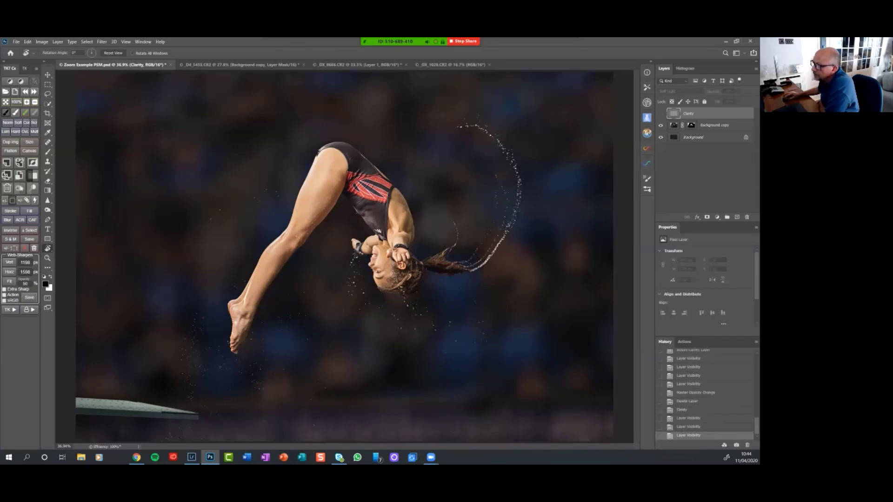
key(ctrl+comma)
key(ctrl+comma)
key(ctrl+comma)
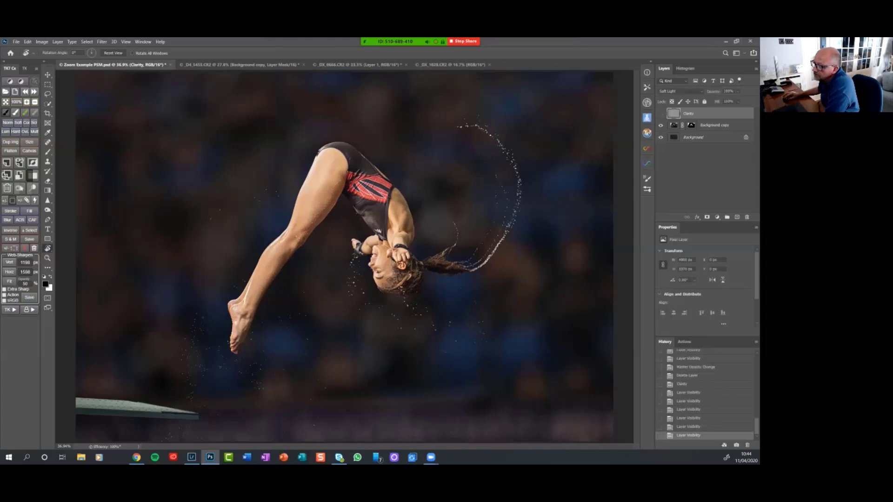
key(ctrl+comma)
key(ctrl+comma)
key(ctrl+comma)
key(ctrl+comma)
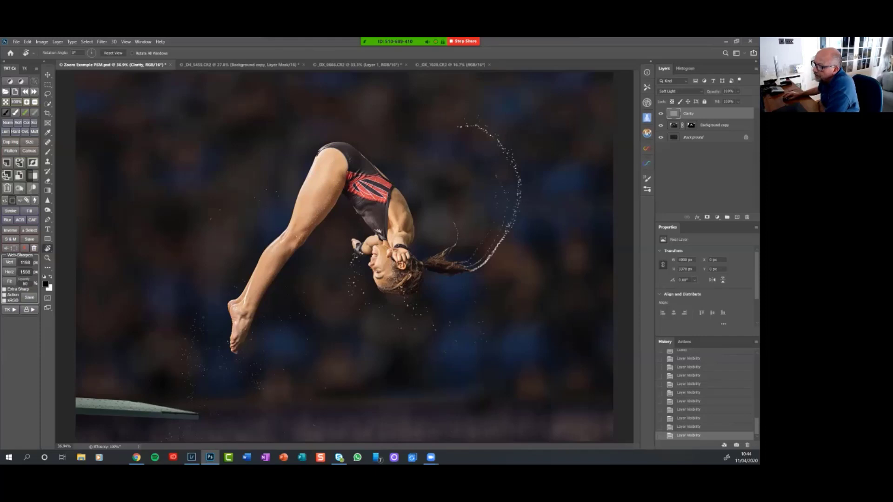
key(ctrl+comma)
key(ctrl+comma)
key(ctrl+comma)
key(ctrl+comma)
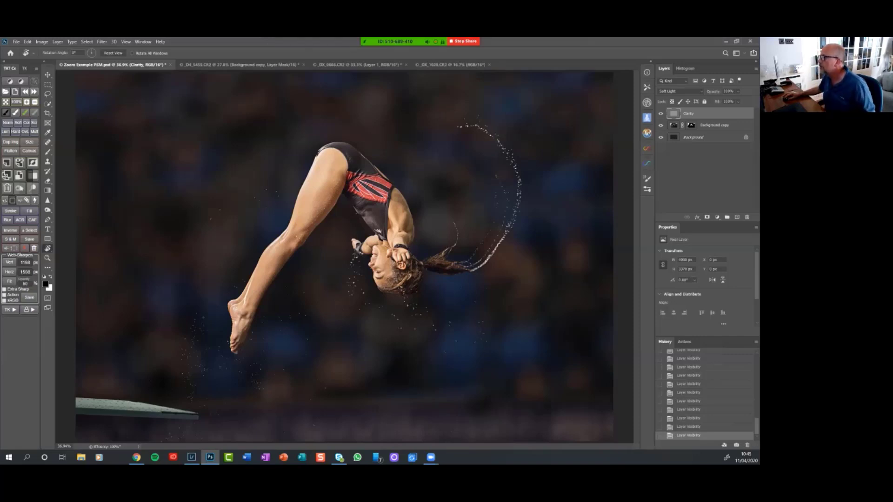
Step: Paint black with the Brush tool on the Background copy layer mask along the image's left edge and upper-right background
click(691, 126)
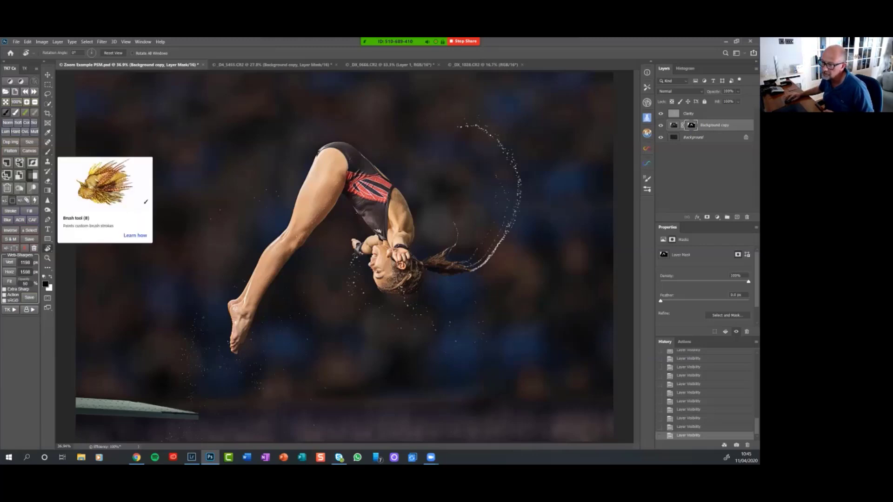
click(48, 152)
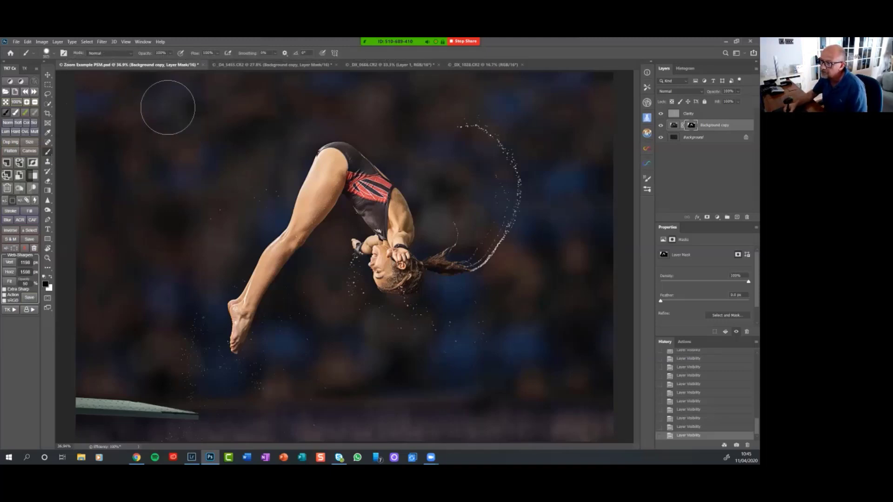
drag(151, 153, 141, 196)
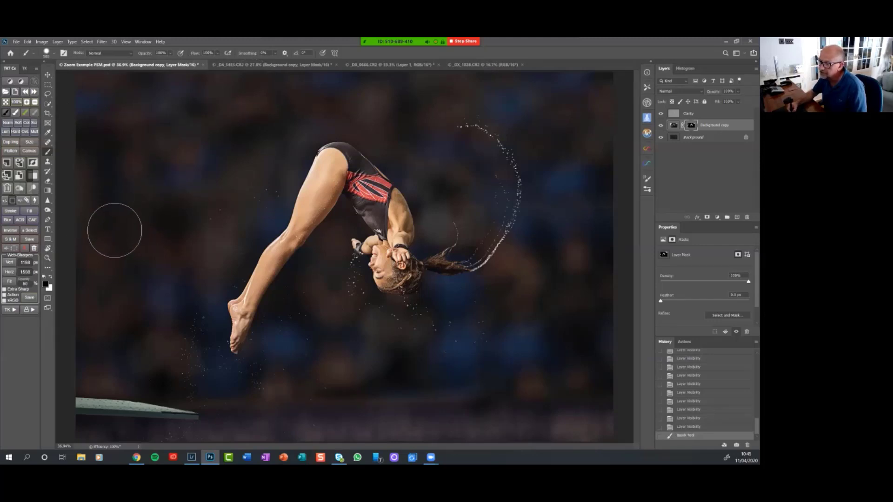
mouse_move(56, 332)
mouse_down()
mouse_move(66, 299)
mouse_move(72, 321)
mouse_up()
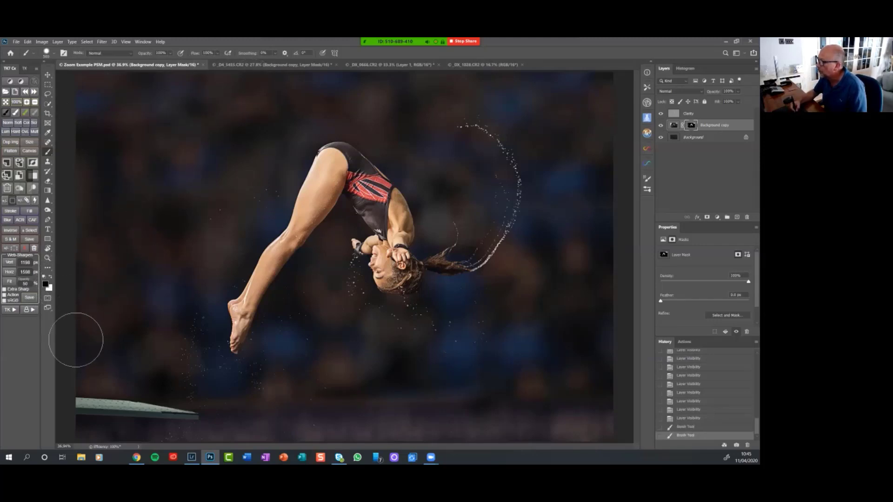
mouse_move(63, 391)
mouse_down()
mouse_move(117, 423)
mouse_move(79, 427)
mouse_up()
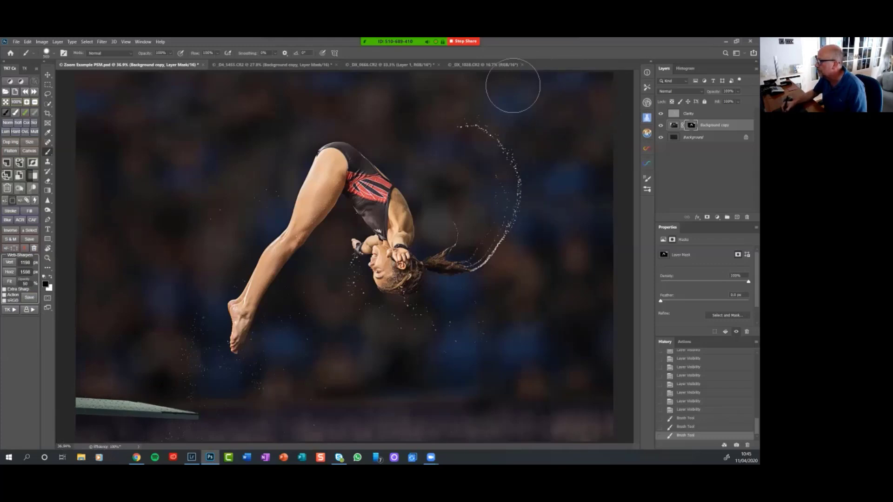
mouse_move(570, 95)
mouse_down()
mouse_move(584, 92)
mouse_move(576, 93)
mouse_up()
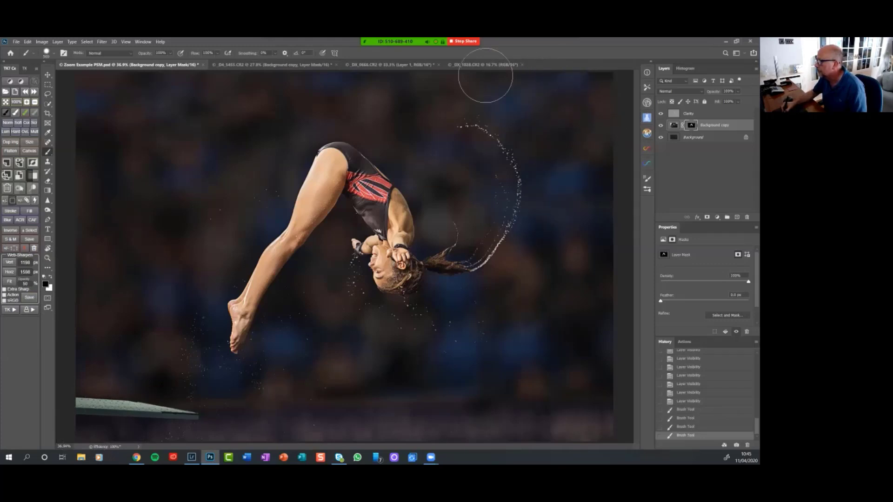
drag(484, 70, 465, 82)
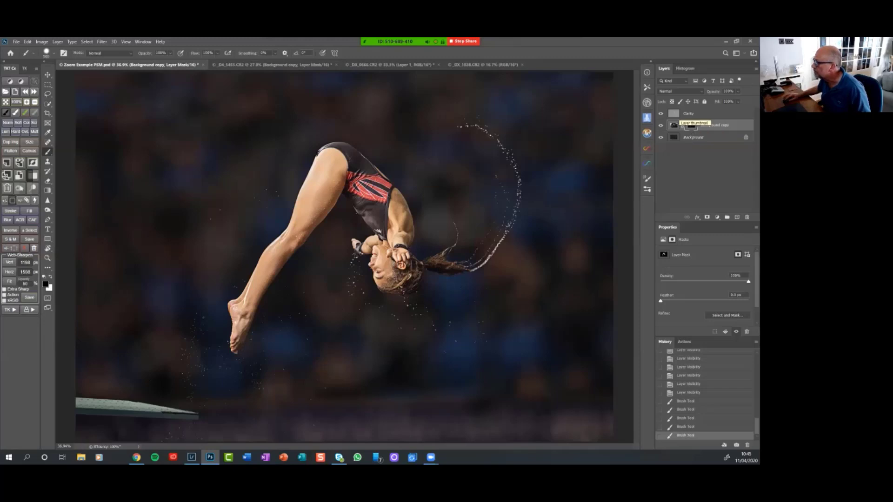
Step: Select the Clarity layer and compare its effect over the cleaned mask by switching its visibility, leaving it shown
click(692, 113)
key(ctrl+comma)
key(ctrl+comma)
key(ctrl+comma)
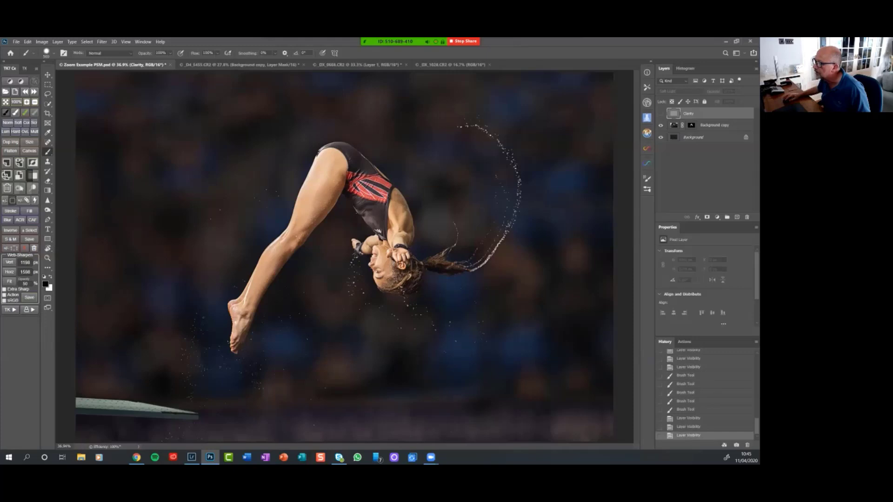
key(ctrl+comma)
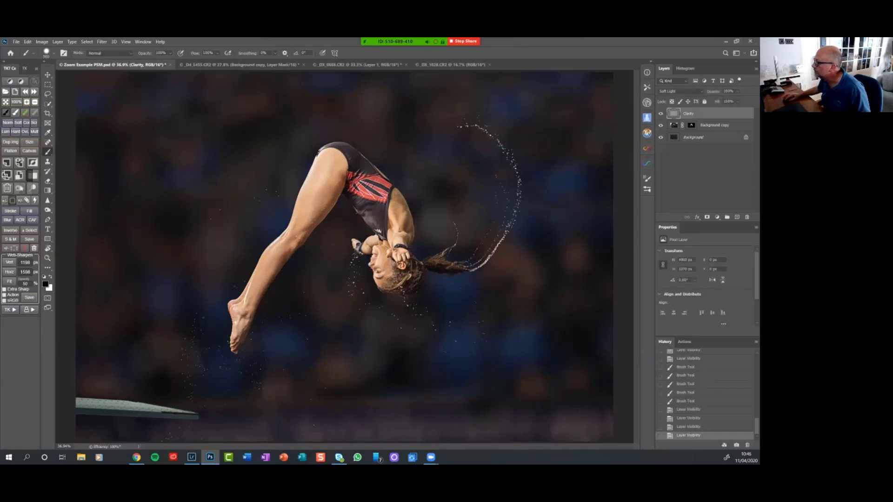
Step: Copy the Background copy layer's mask onto the Clarity layer and compare the image with that layer hidden and shown
click(691, 125)
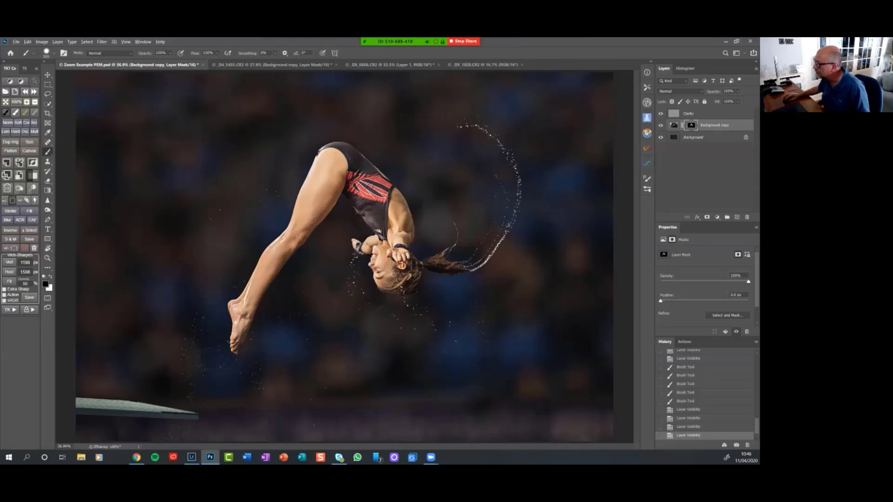
drag(688, 113, 691, 113)
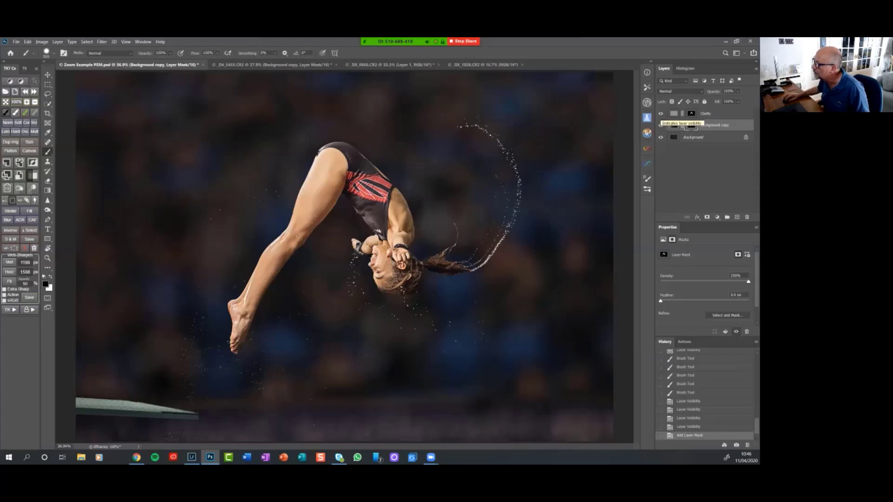
click(661, 114)
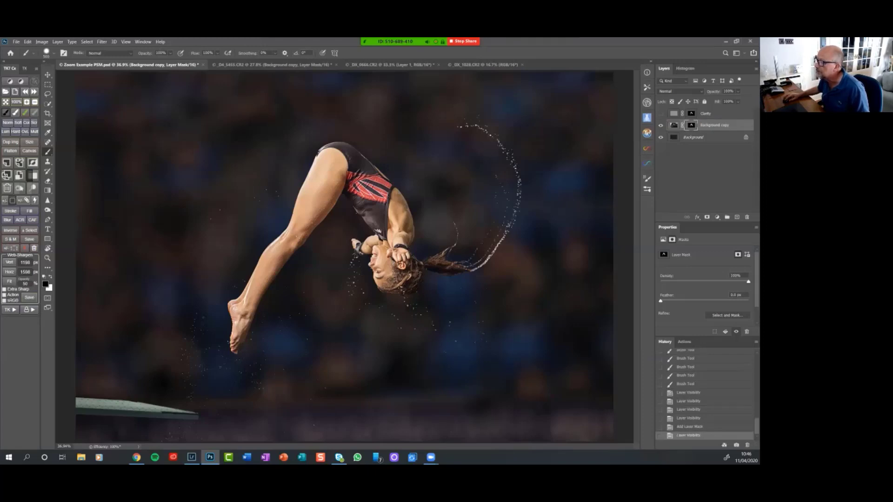
click(660, 114)
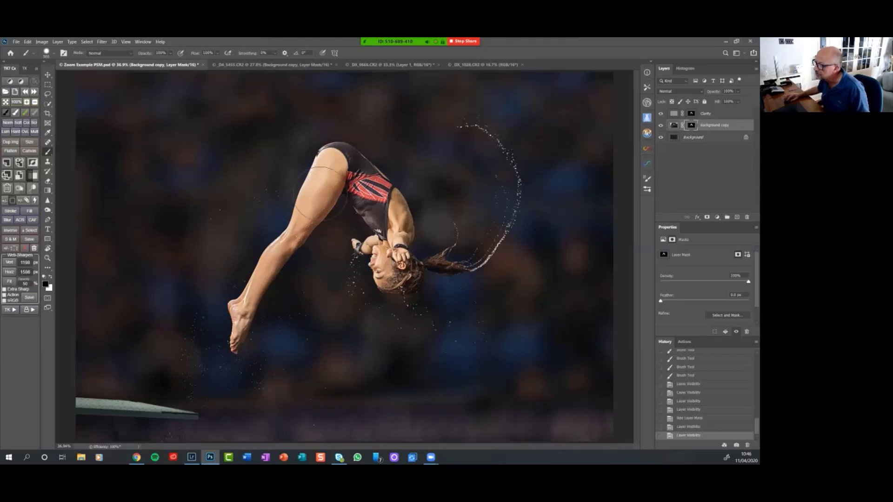
click(660, 114)
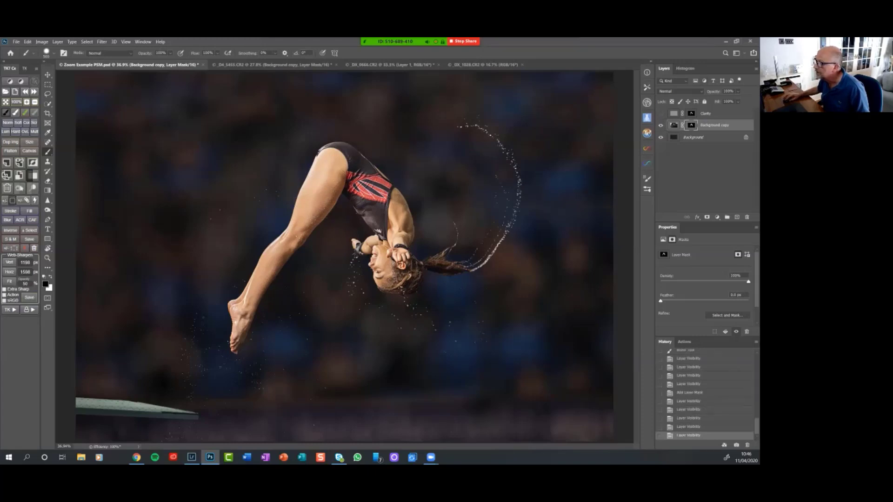
click(660, 113)
Step: Add a Brightness/Contrast adjustment layer above Clarity, with the brightness raised strongly and the contrast lowered
click(673, 113)
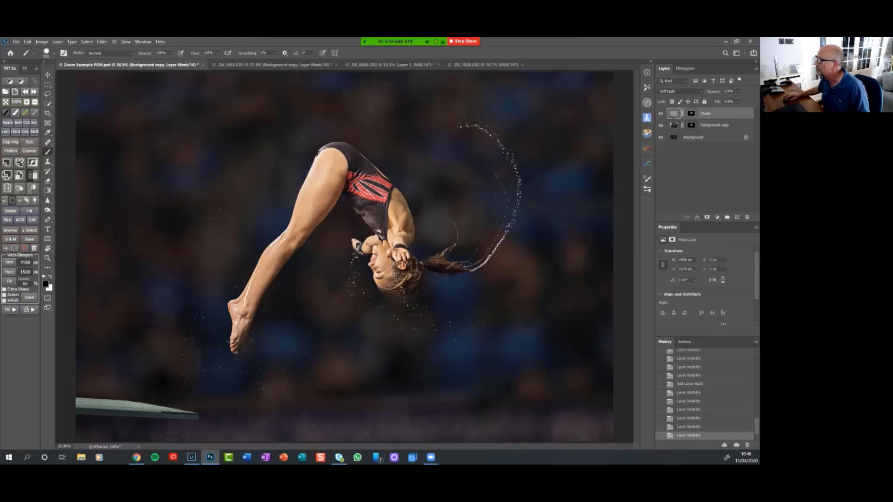
click(20, 81)
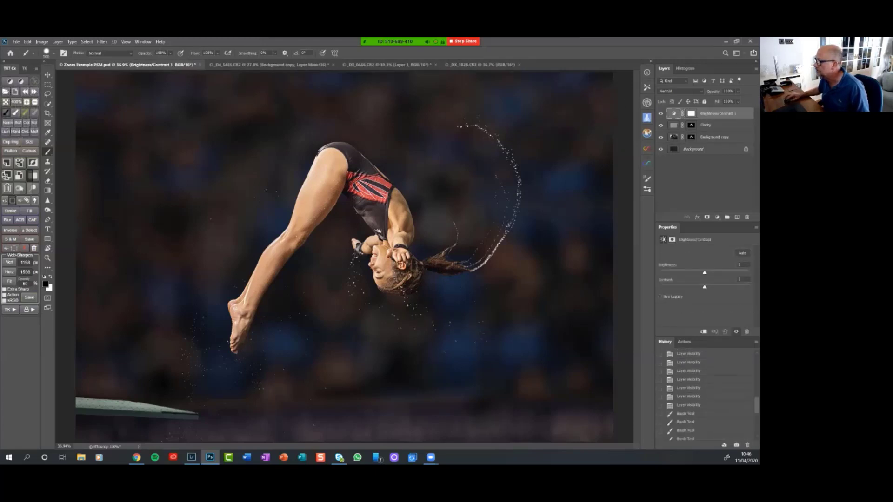
mouse_move(705, 273)
mouse_down()
mouse_move(730, 272)
mouse_move(706, 286)
mouse_up()
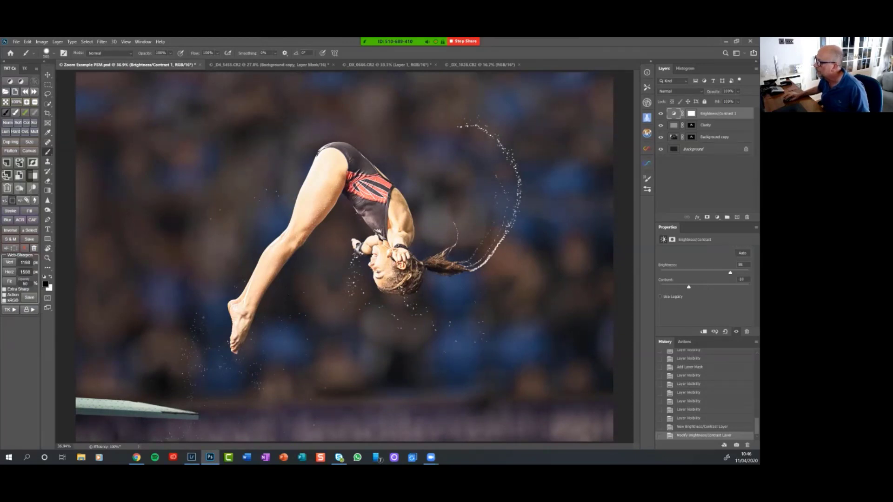
Step: Copy the Clarity layer's mask onto the Brightness/Contrast layer, replacing its white mask
click(691, 125)
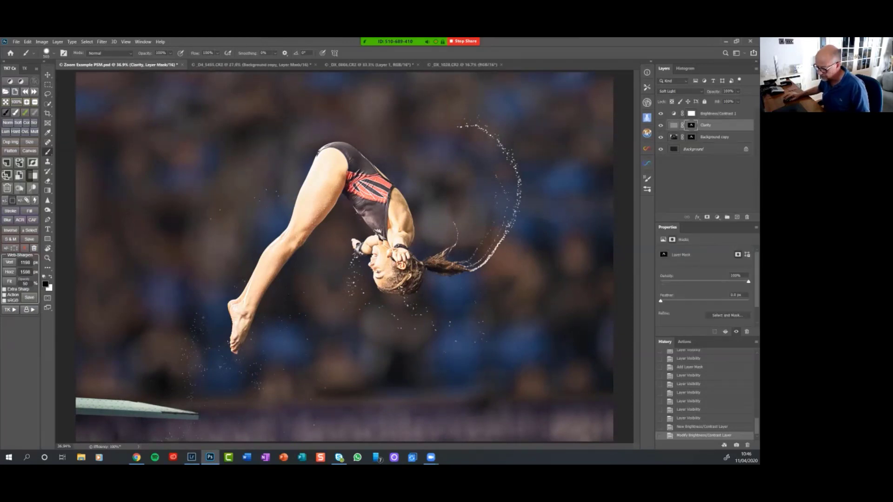
drag(691, 125, 691, 114)
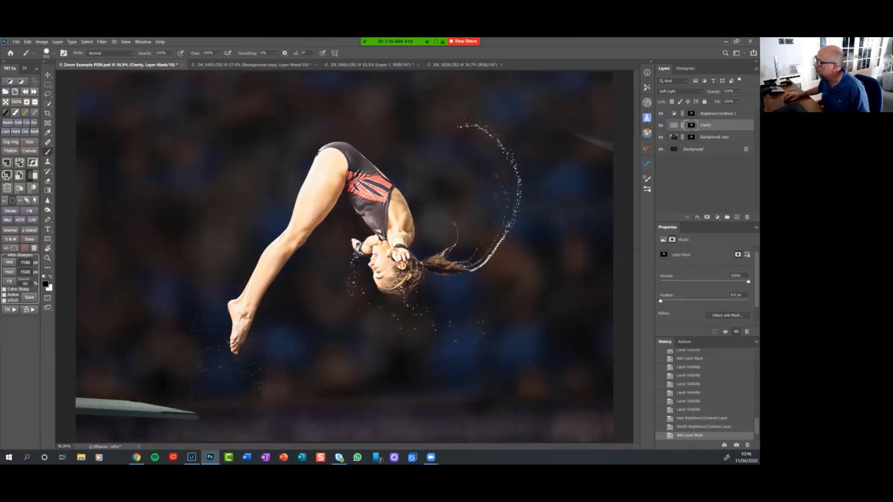
Step: Fine-tune the masked layer's brightness and paint black on its mask over the light streak near the image's upper-right edge
click(691, 113)
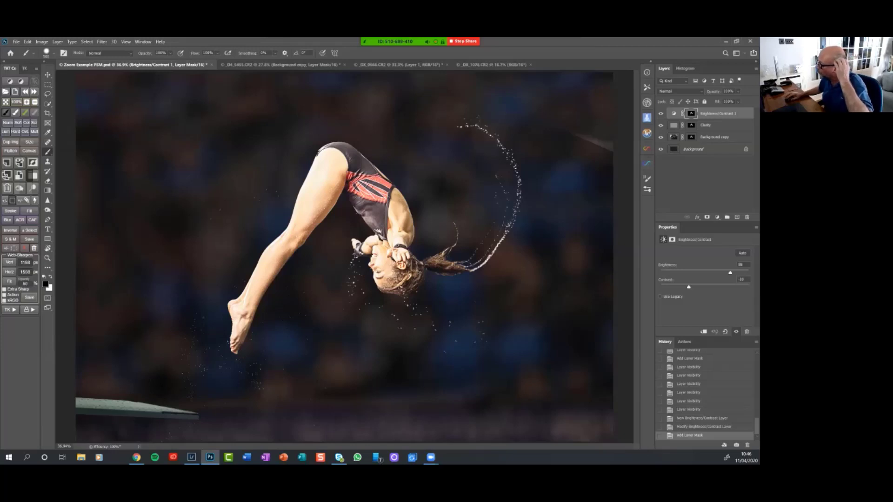
mouse_move(730, 272)
mouse_down()
mouse_move(699, 273)
mouse_move(725, 273)
mouse_up()
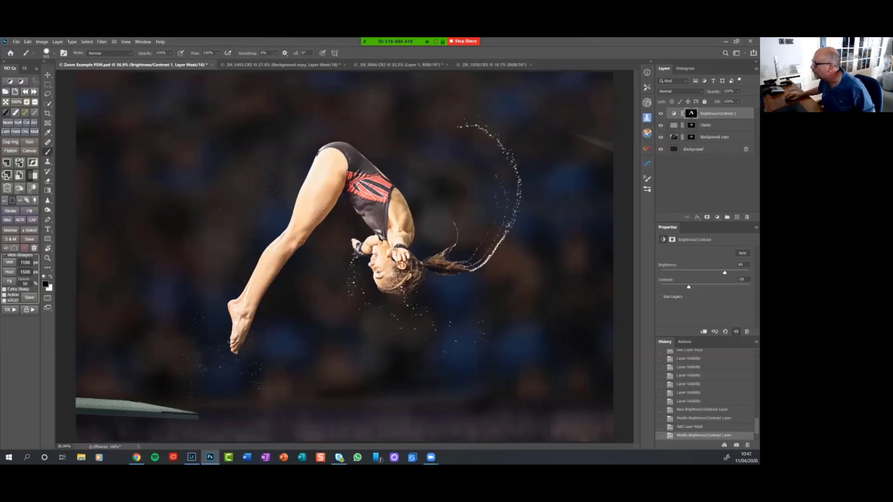
drag(724, 273, 731, 272)
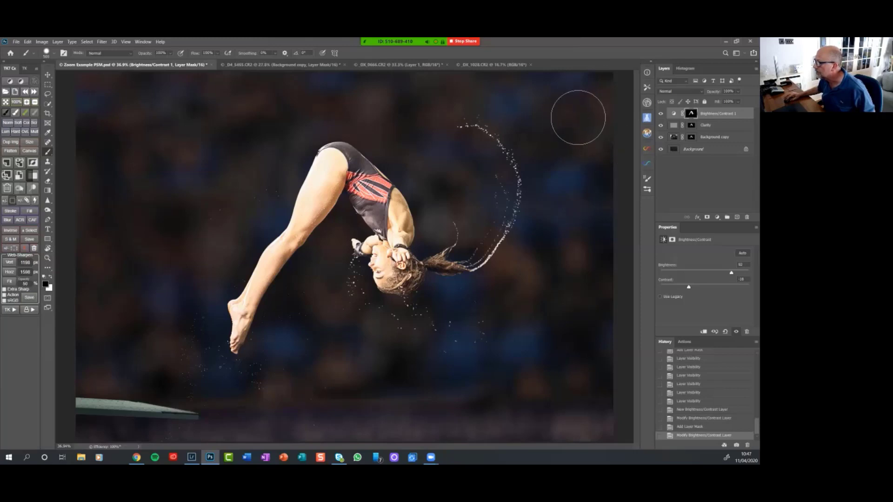
click(595, 143)
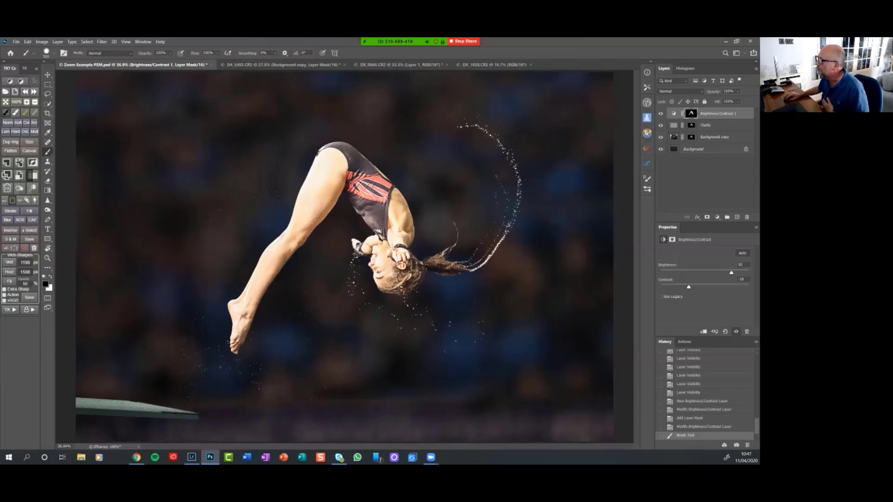
Step: Delete the Brightness/Contrast adjustment layer
click(673, 113)
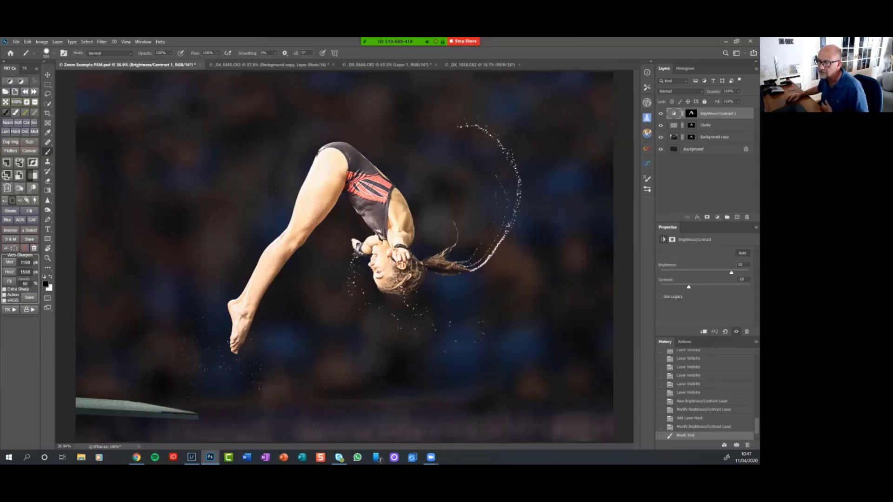
key(Delete)
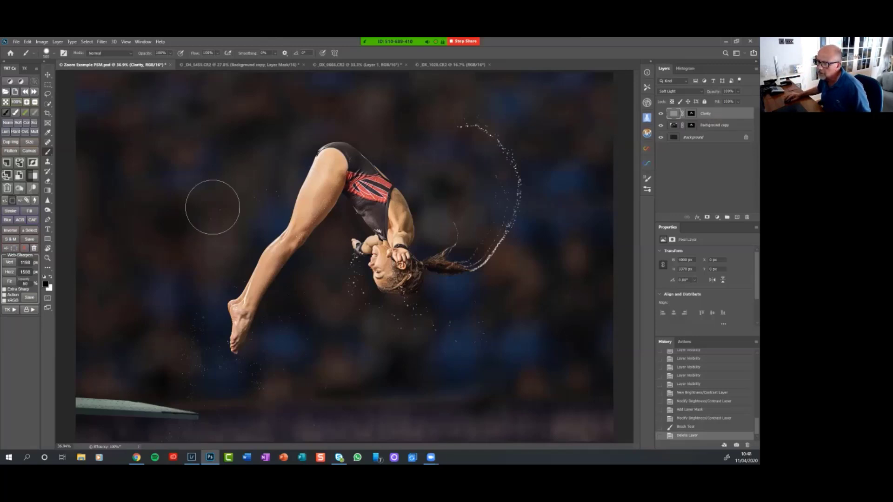
Step: Try the Make-It-Glow action with a 16.5-pixel Gaussian Blur radius and delete the resulting layer
click(11, 309)
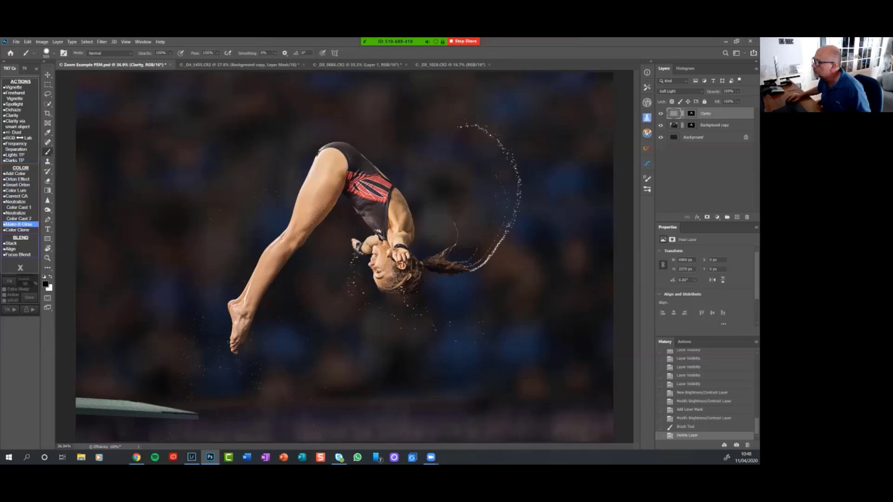
click(19, 224)
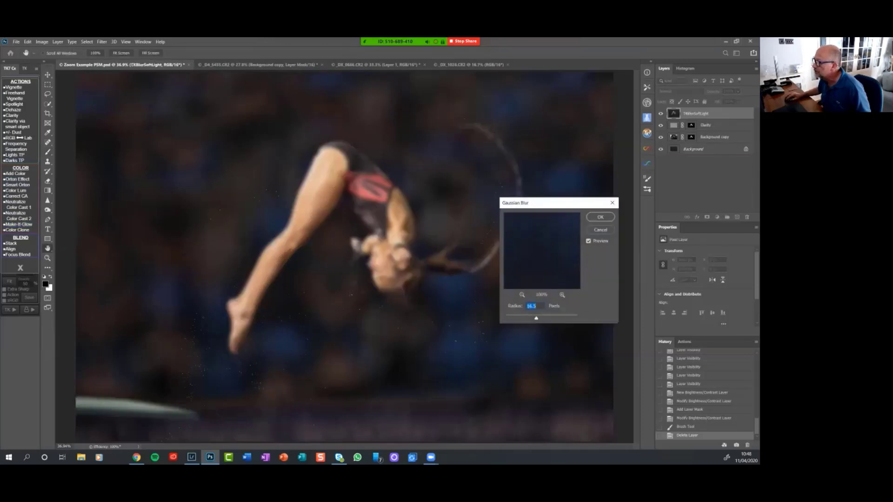
click(599, 217)
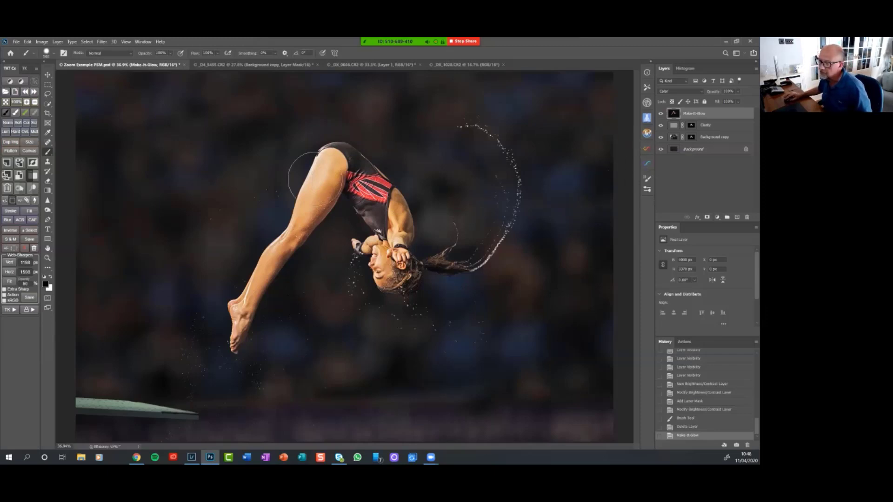
key(Delete)
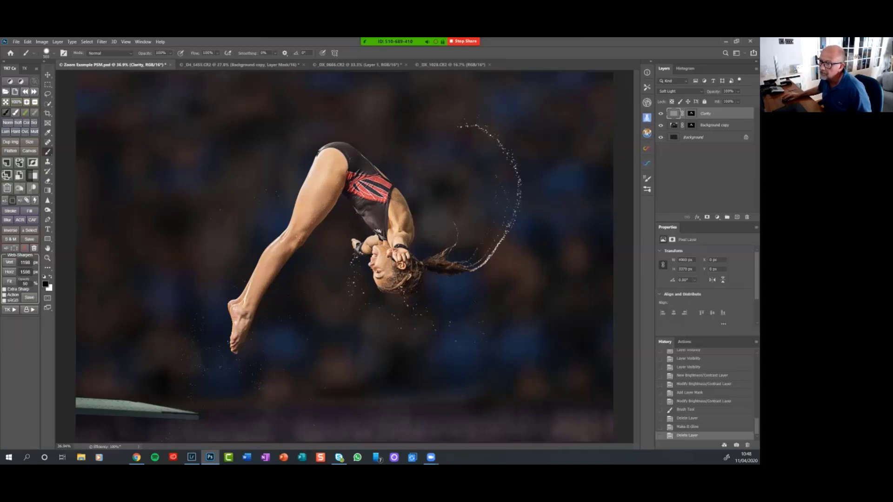
click(35, 102)
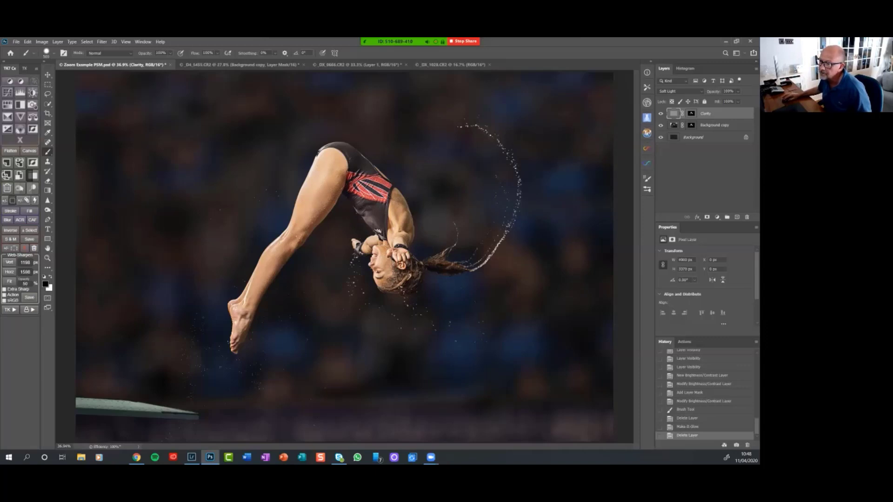
click(34, 81)
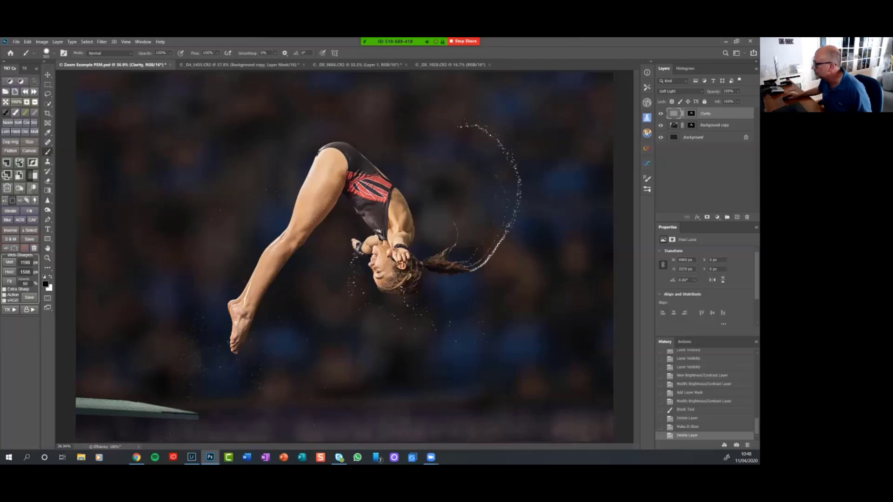
click(717, 217)
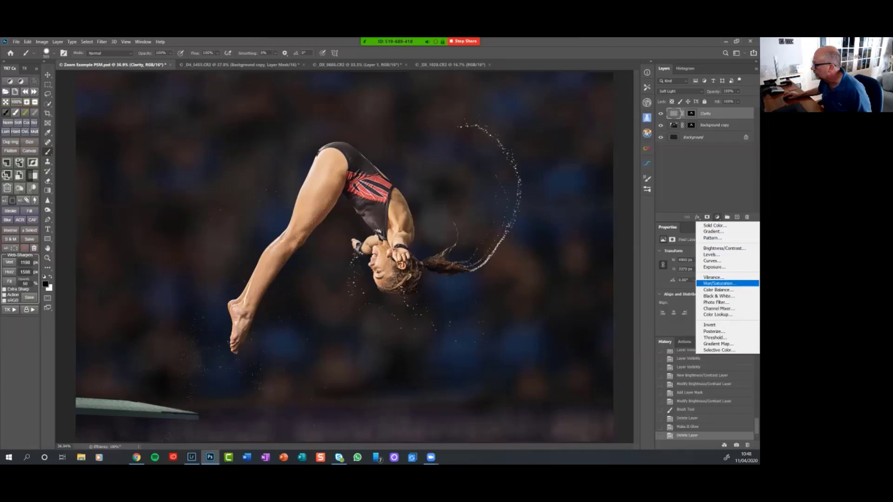
click(718, 283)
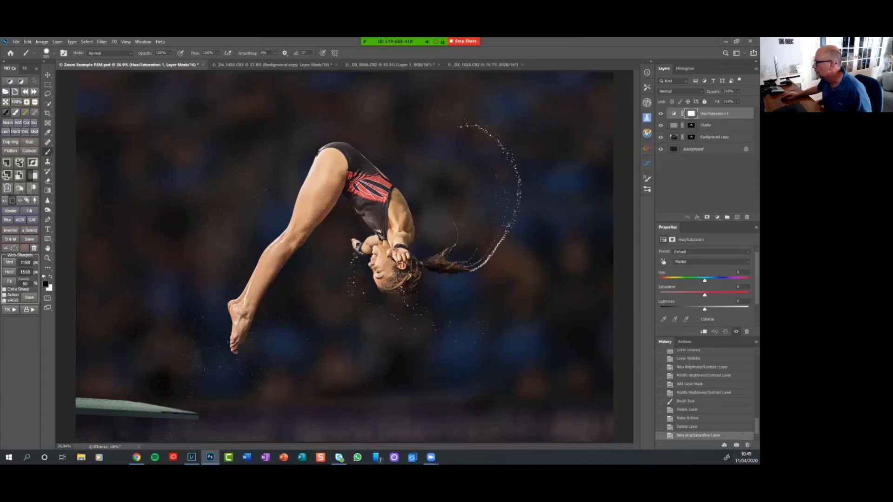
key(ctrl+2)
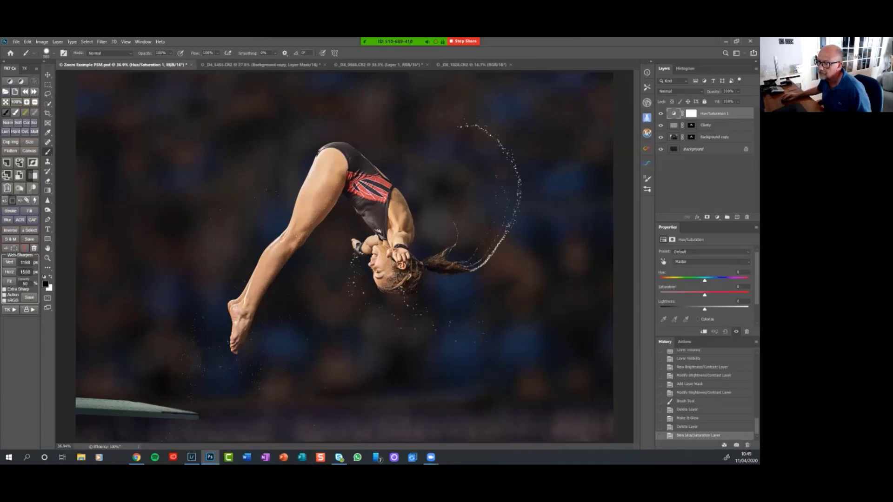
key(Delete)
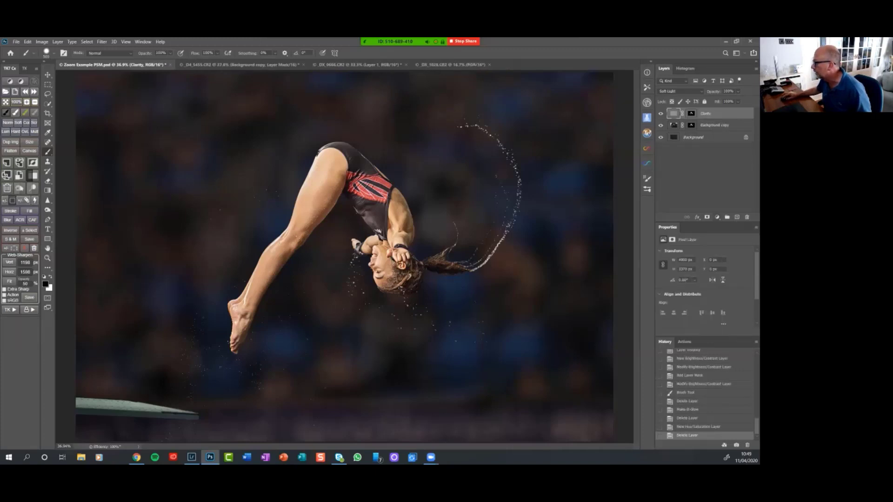
Step: Add a Vibrance adjustment layer above Clarity with vibrance lowered slightly, and replace its white mask with a copy of the Clarity layer's mask
click(717, 217)
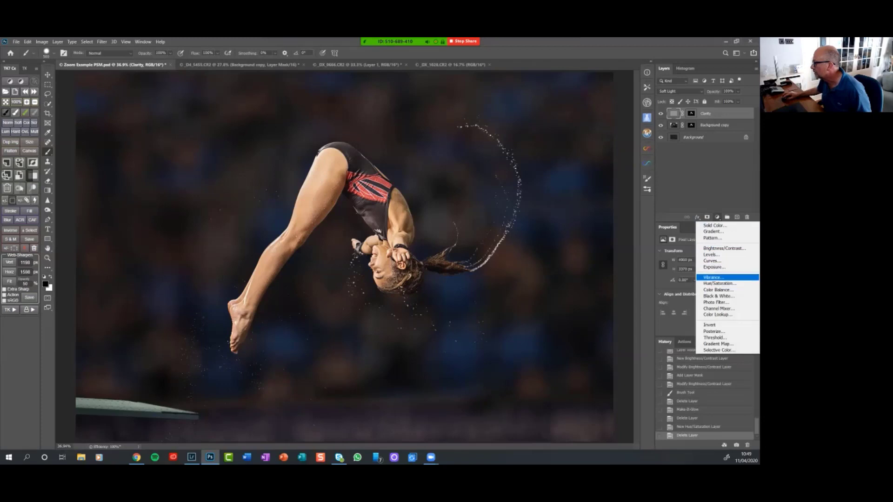
click(713, 277)
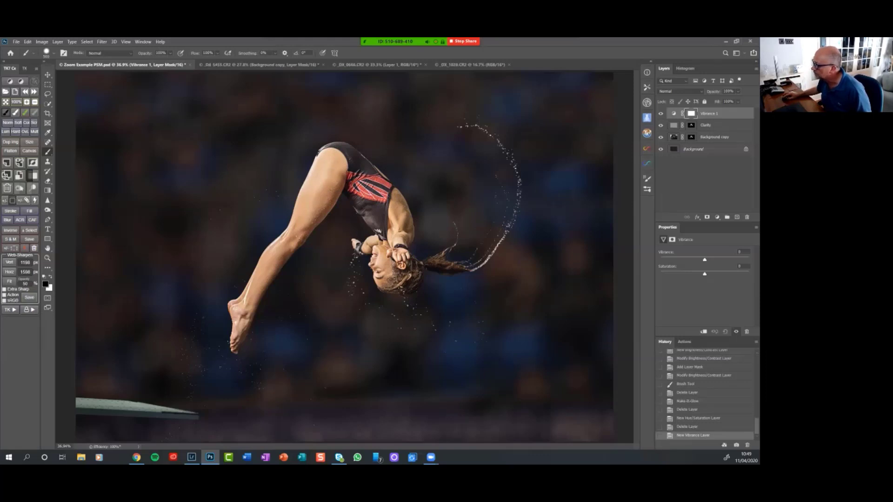
key(Down)
key(Down)
key(Down)
key(Down)
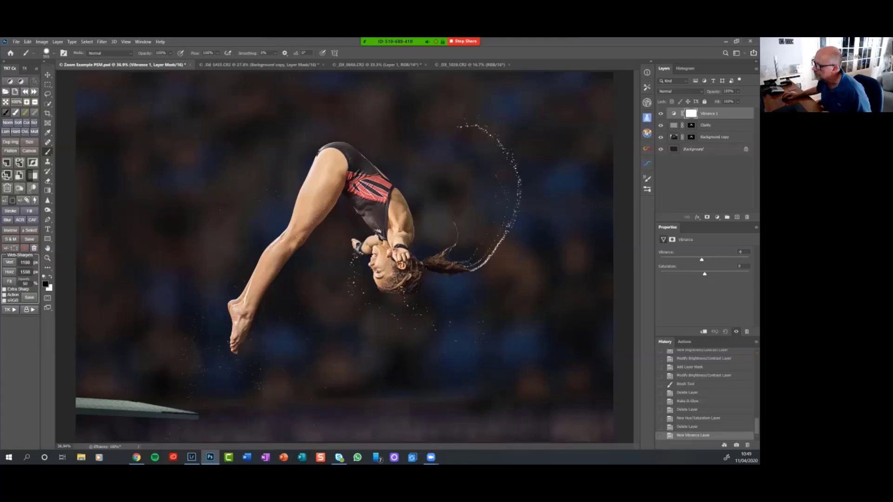
drag(701, 260, 693, 259)
mouse_move(692, 259)
mouse_down()
mouse_move(677, 259)
mouse_move(744, 260)
mouse_move(700, 259)
mouse_up()
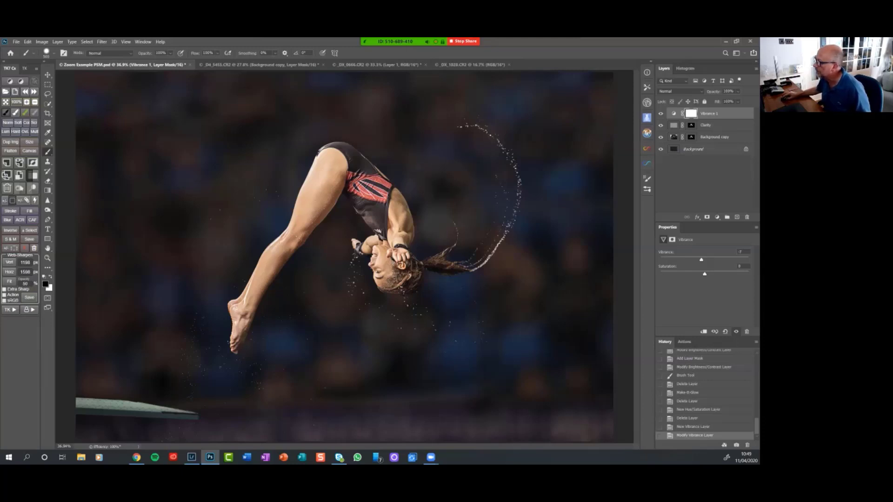
click(691, 125)
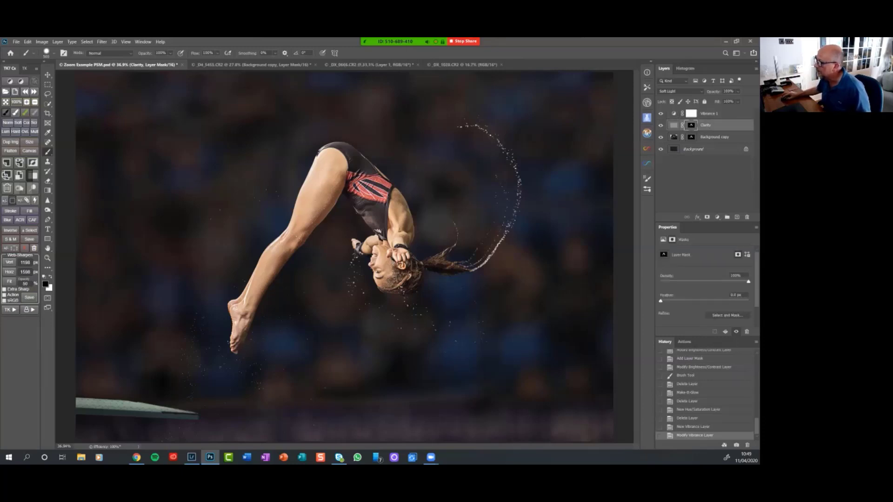
mouse_move(691, 126)
mouse_down()
mouse_move(683, 119)
mouse_move(691, 114)
mouse_up()
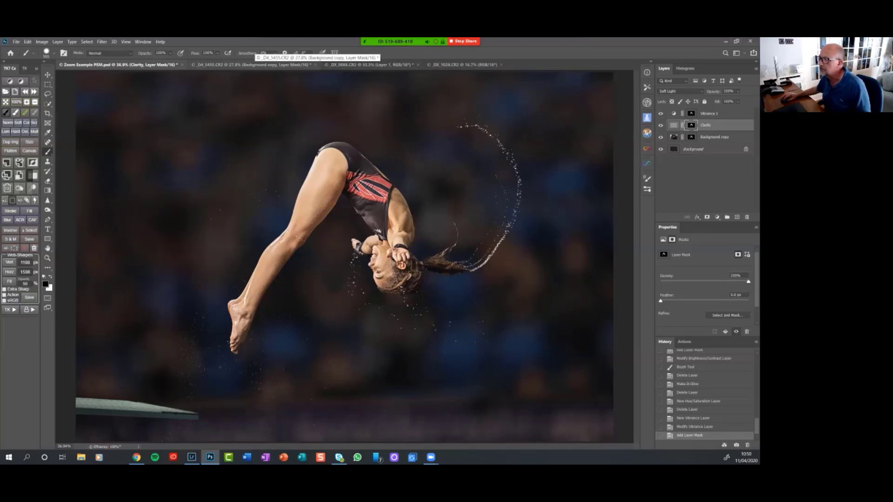
Step: Try to bring a rectangular selection of the original diver photo into the composite as a new layer, and delete that layer
click(253, 64)
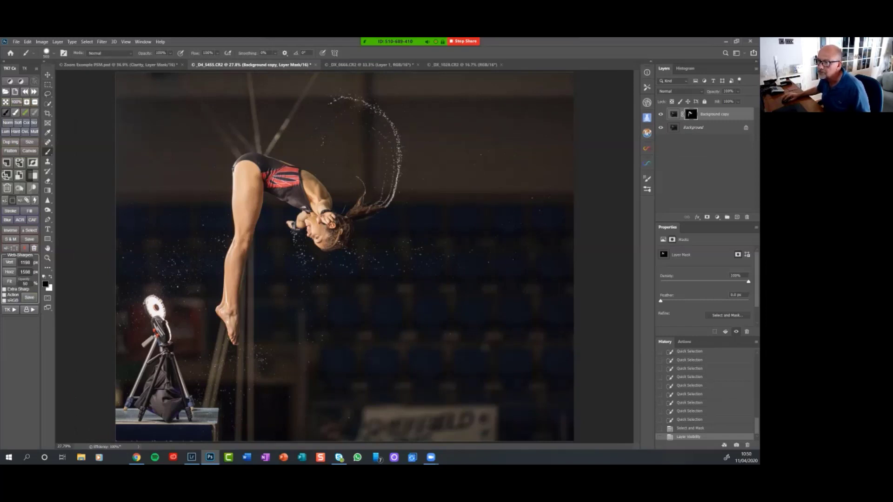
click(48, 84)
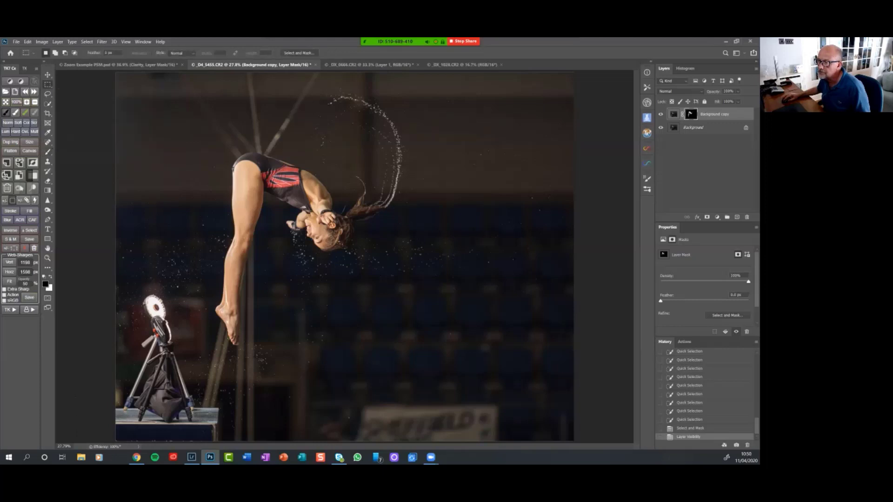
drag(116, 73, 558, 392)
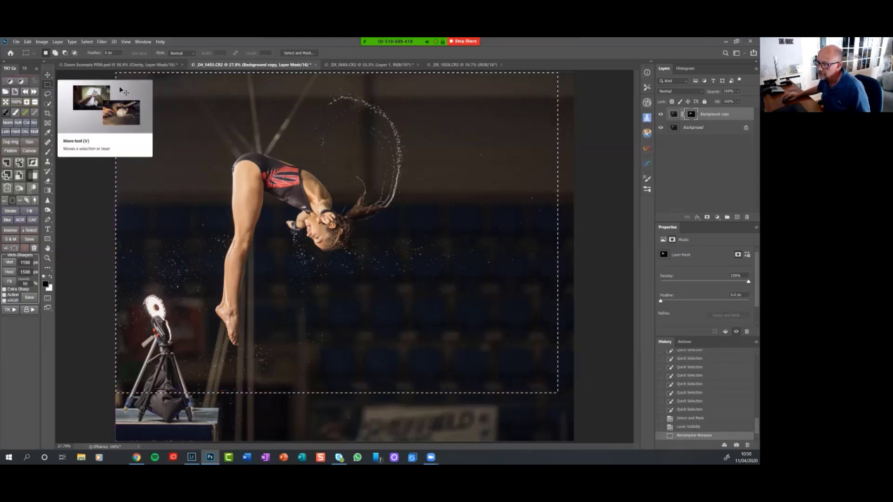
key(v)
drag(411, 227, 279, 233)
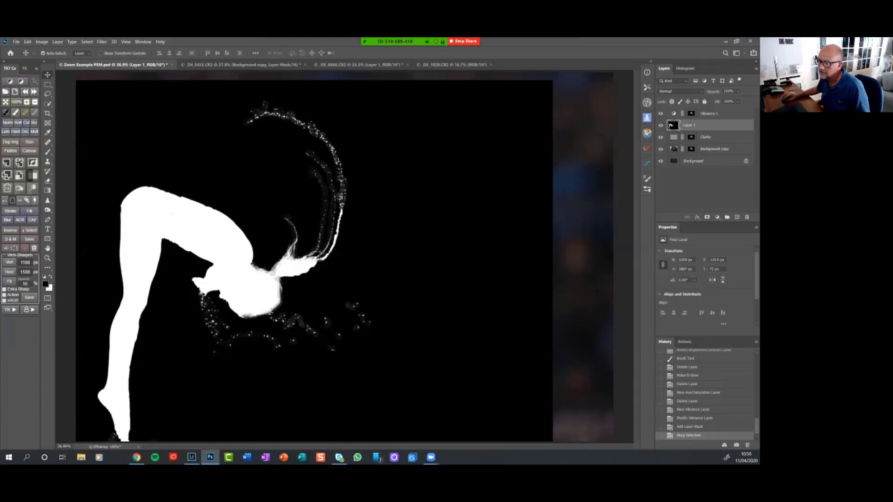
click(7, 187)
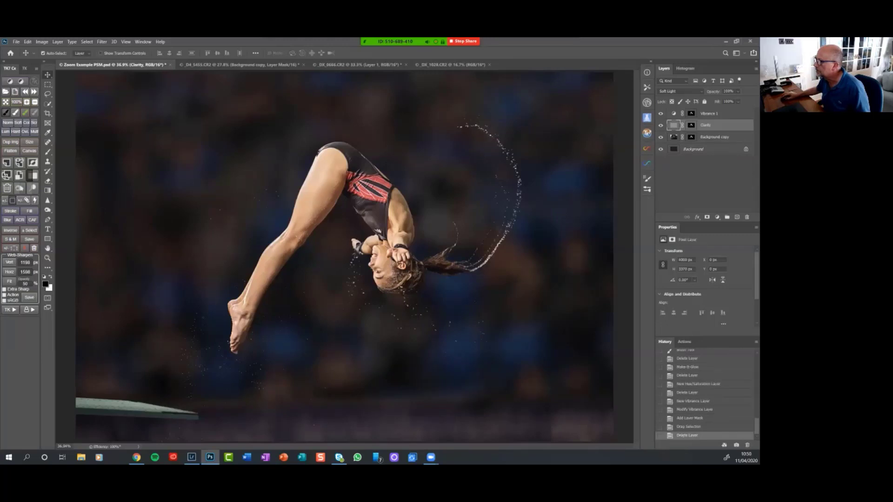
Step: In the original diver photo, clear the selection and delete the masked Background copy layer
click(691, 113)
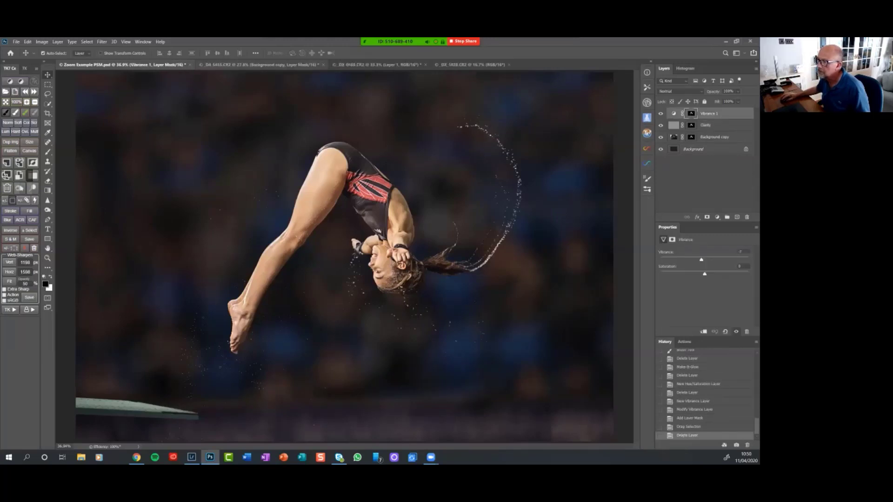
key(ctrl+Tab)
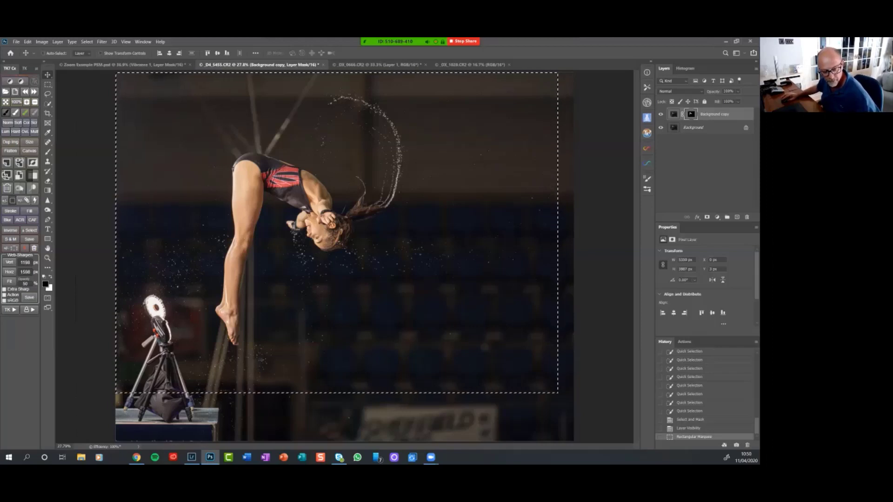
key(ctrl+d)
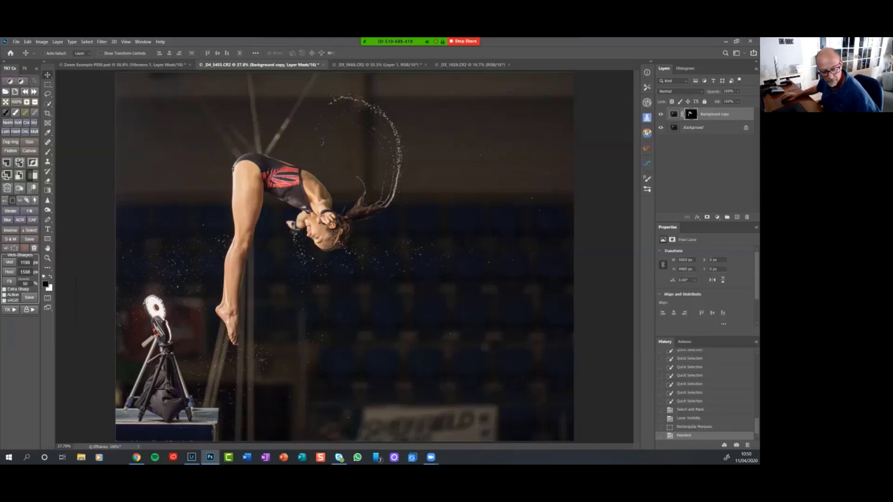
key(ctrl+a)
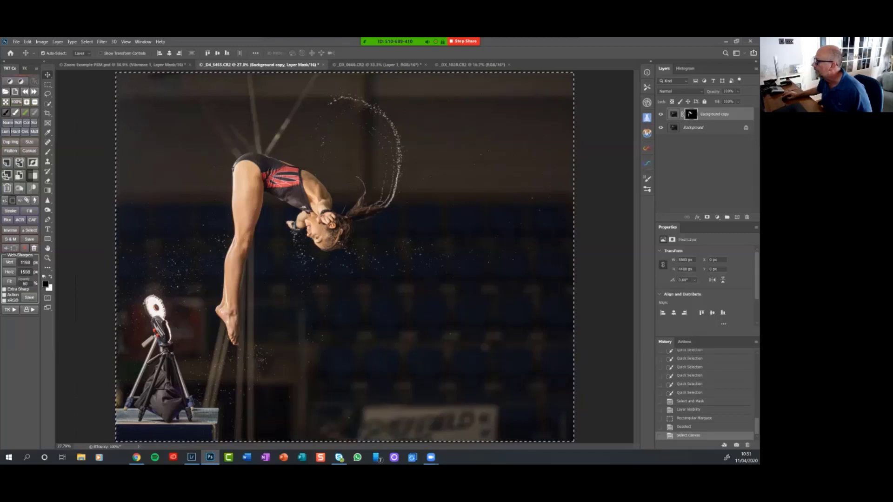
click(673, 114)
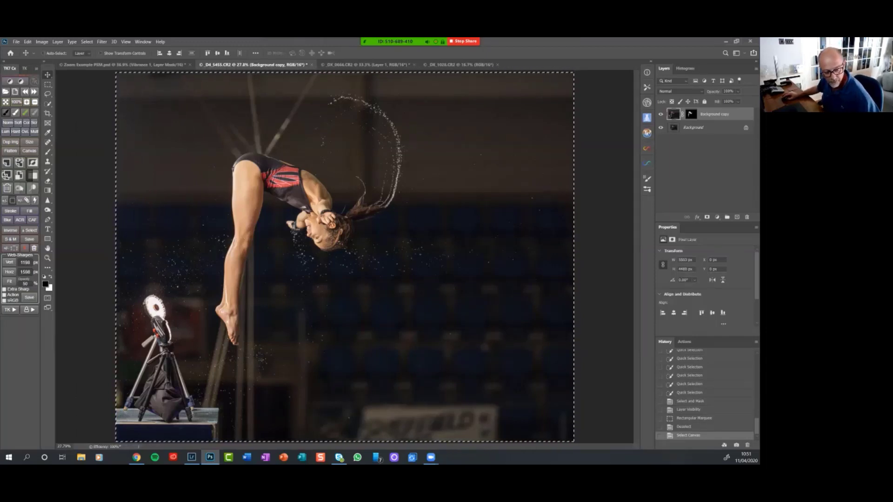
key(ctrl+d)
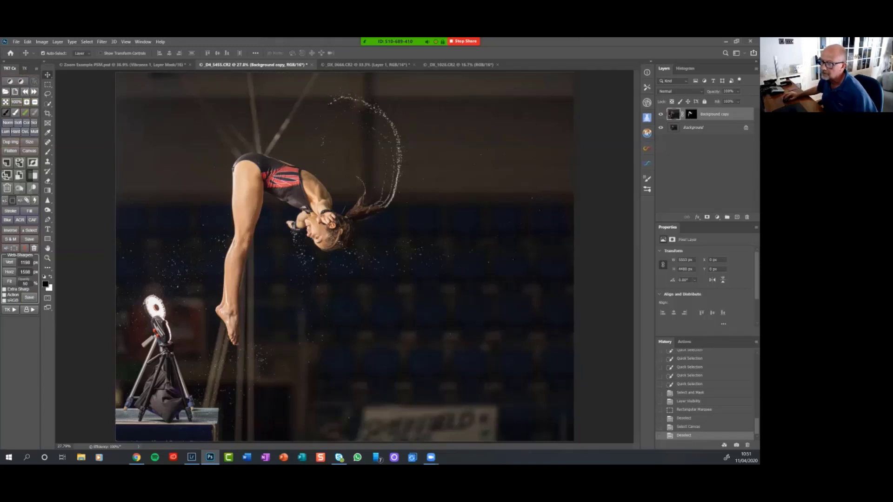
key(Delete)
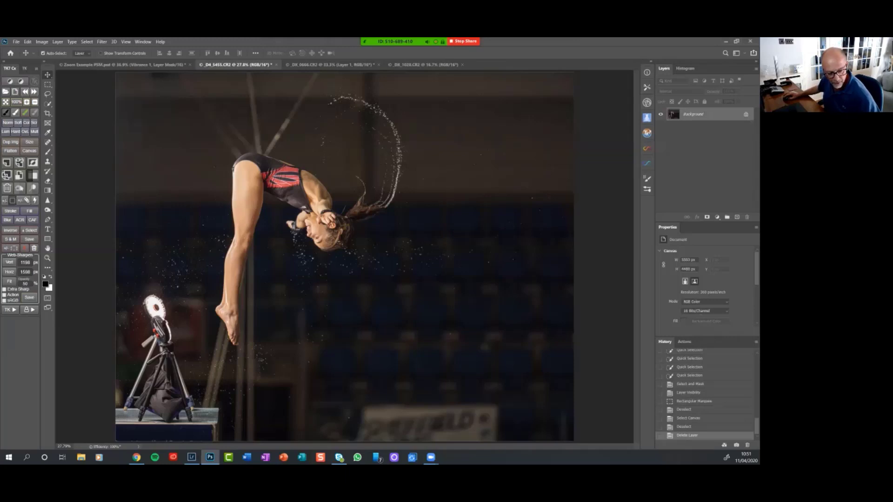
Step: Copy the entire original diver photo into the Zoom Example PSM composite as a new layer above Vibrance
key(ctrl+a)
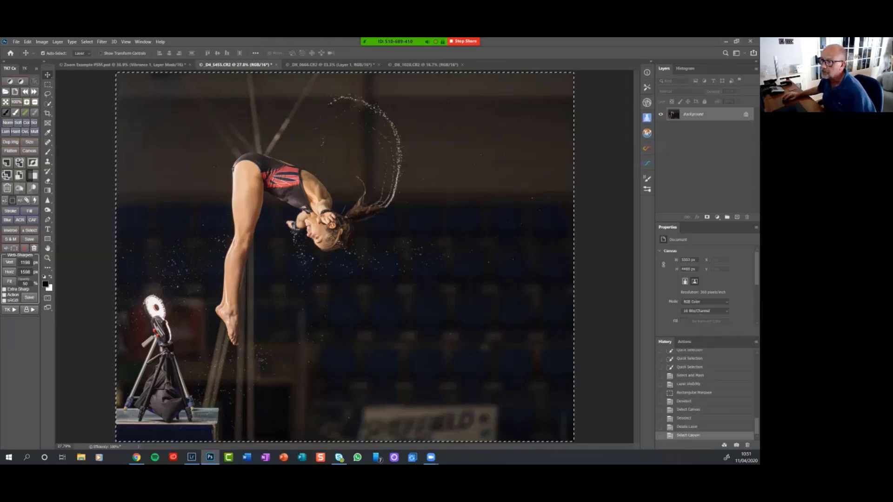
drag(460, 255, 198, 54)
key(ctrl+shift+Tab)
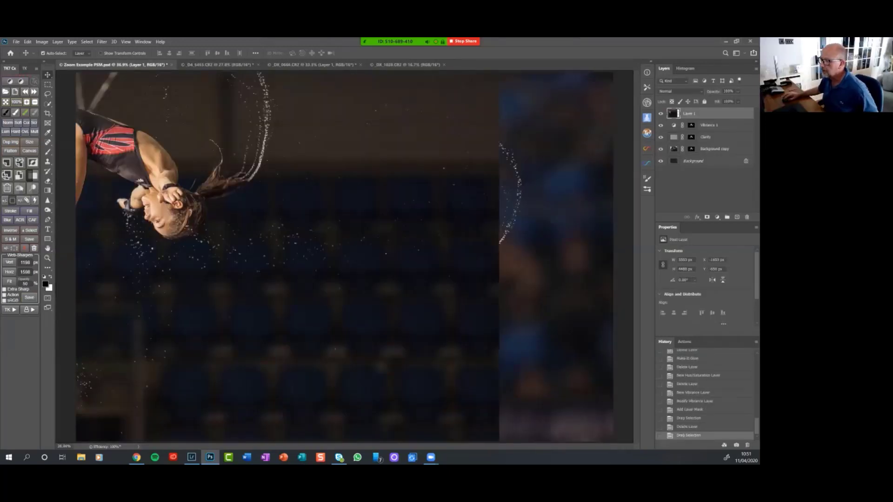
Step: Free-transform the new diver photo layer, scaling it to about 85%, and lower its opacity to 50% to reveal the composite beneath
scroll(344, 256, down, 1)
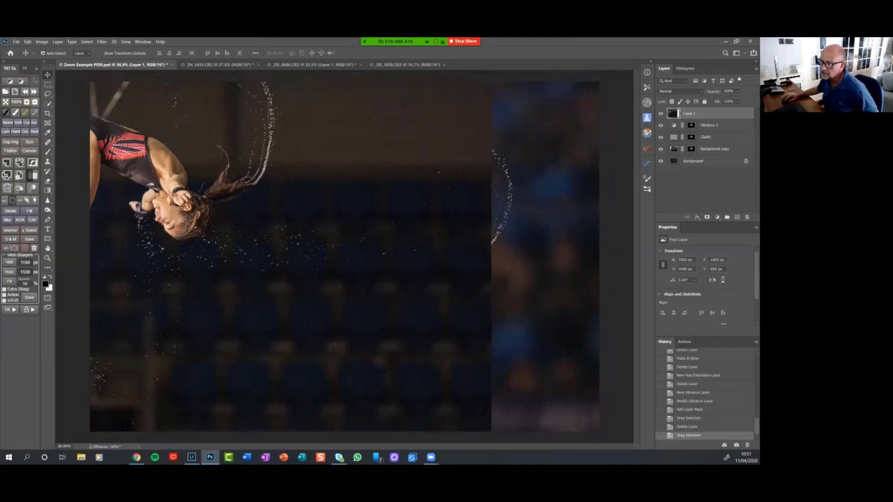
scroll(344, 256, down, 2)
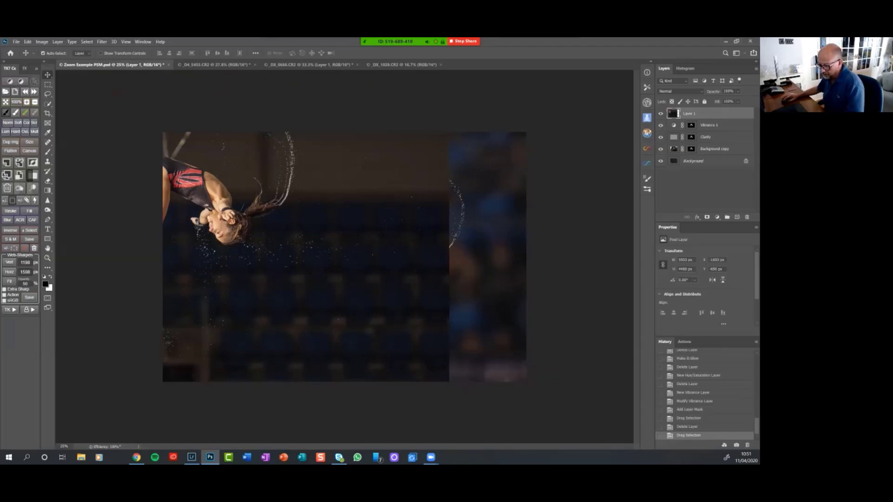
key(ctrl+t)
drag(342, 223, 442, 258)
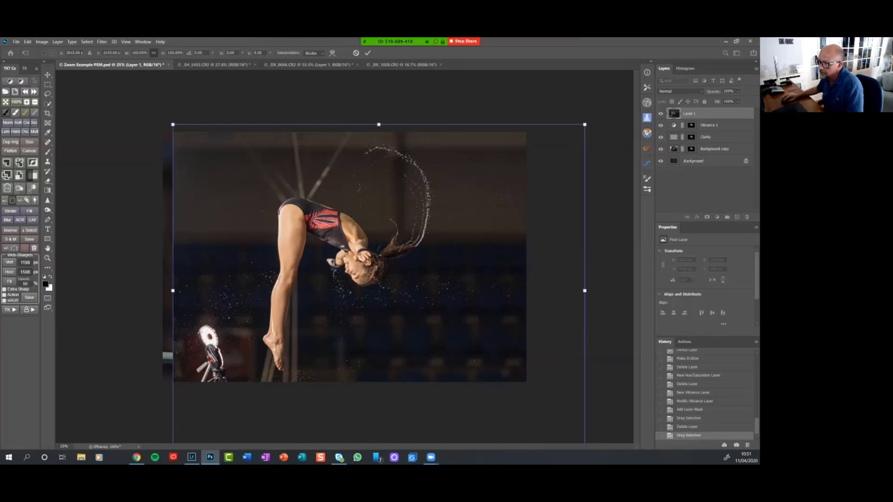
drag(173, 125, 235, 175)
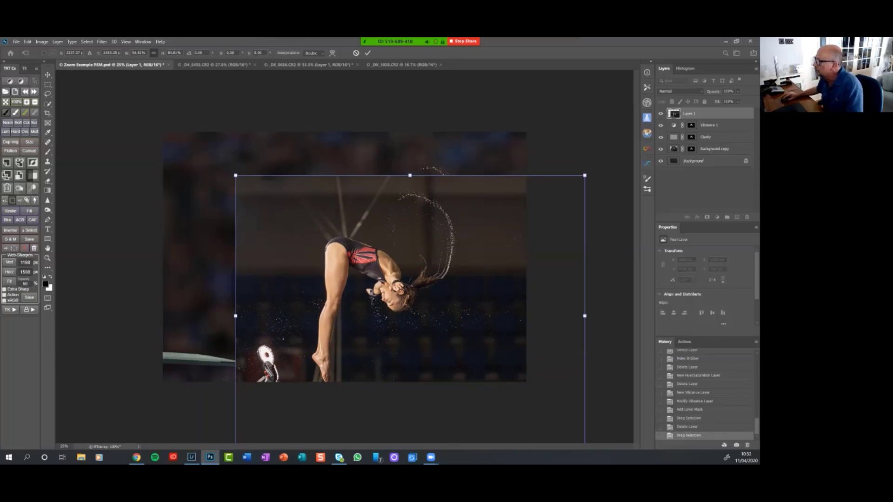
click(738, 101)
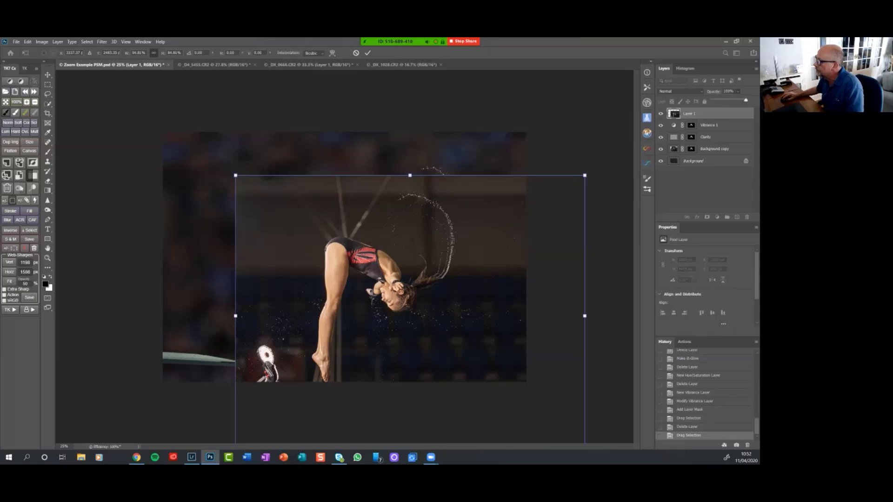
mouse_move(740, 100)
mouse_down()
mouse_move(714, 100)
mouse_move(737, 100)
mouse_move(728, 100)
mouse_up()
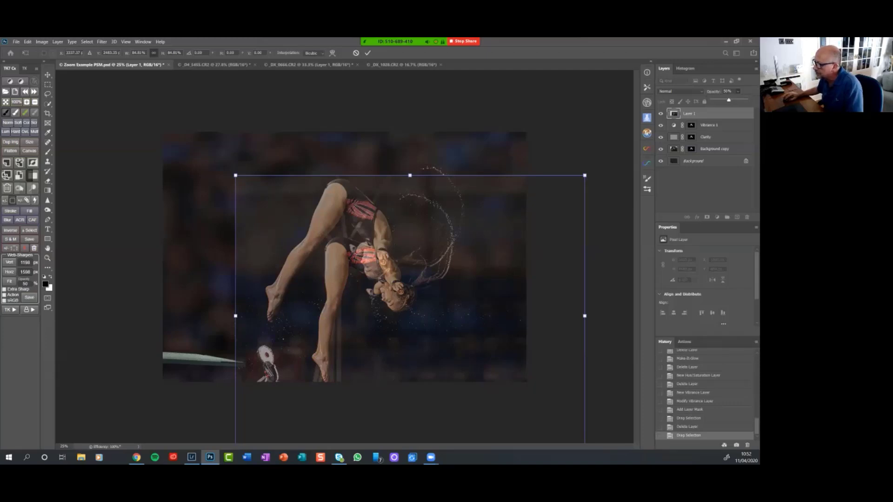
Step: Align the transformed diver with the one beneath by moving, rotating about 24.5° clockwise and scaling to about 91%, and apply the transform
drag(484, 260, 506, 215)
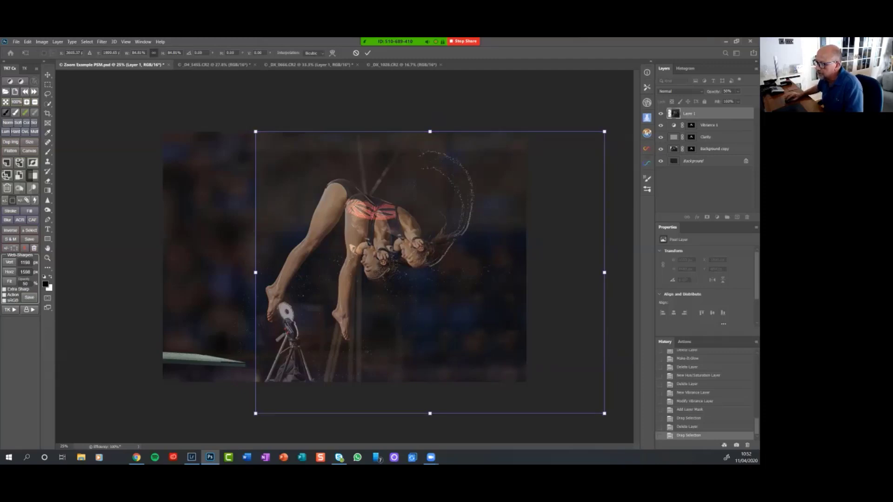
drag(255, 411, 219, 346)
drag(447, 319, 410, 337)
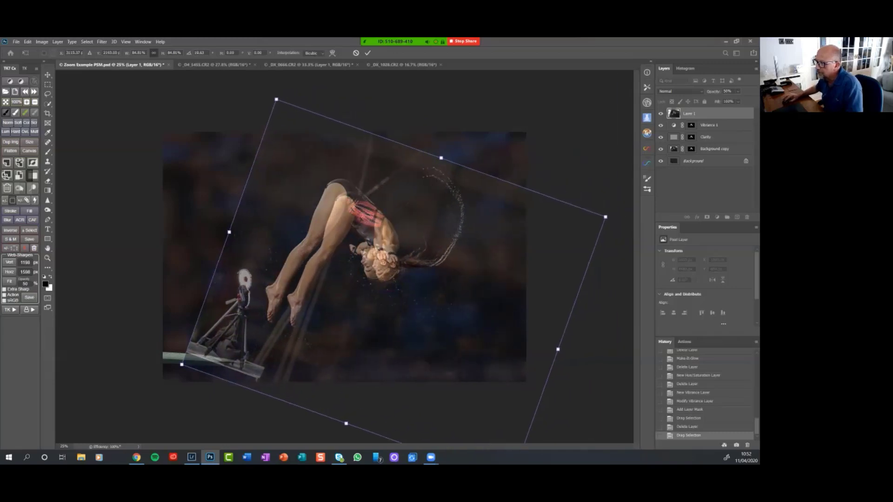
drag(276, 99, 265, 80)
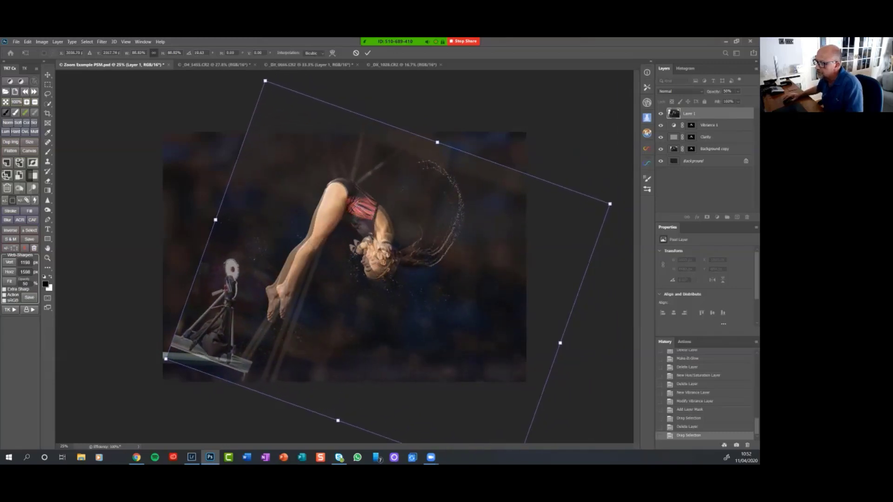
drag(163, 367, 156, 348)
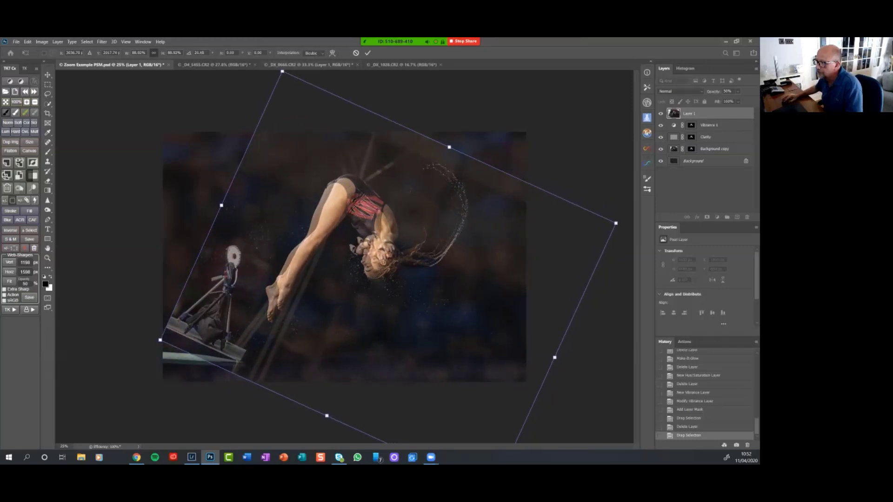
drag(282, 71, 276, 59)
drag(339, 192, 336, 210)
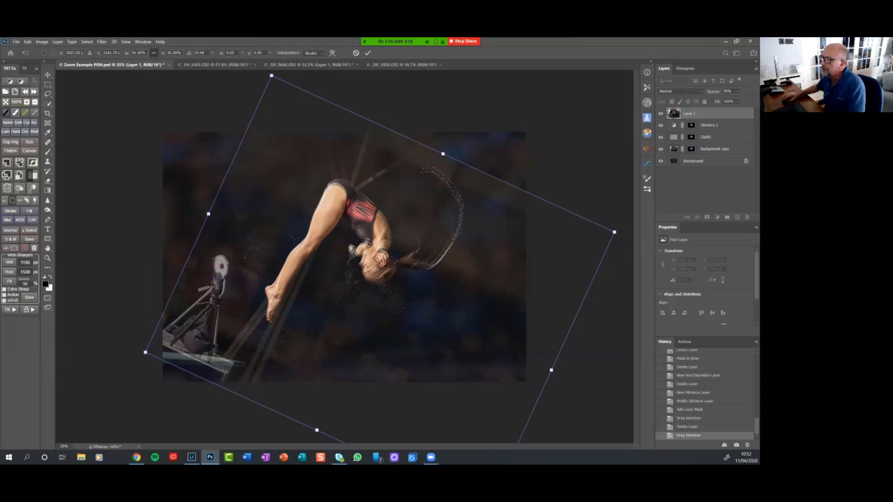
key(Return)
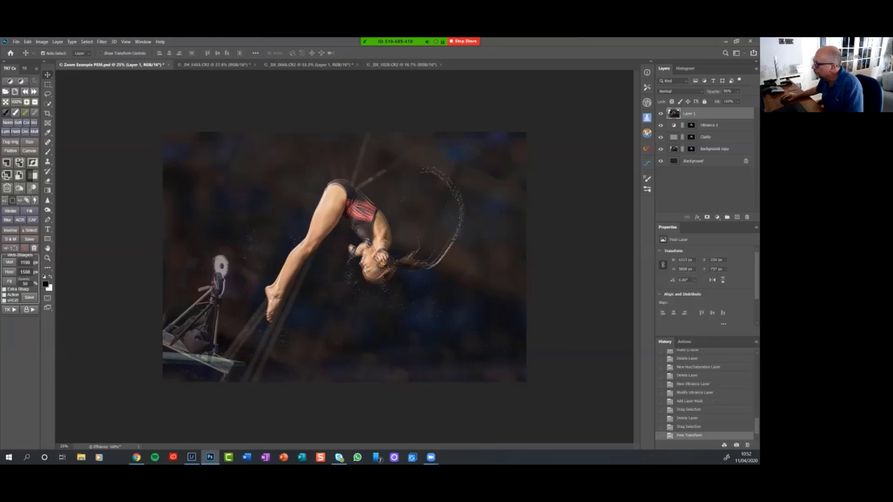
Step: Restore the aligned diver photo layer to 100% opacity
click(738, 91)
drag(744, 100, 754, 100)
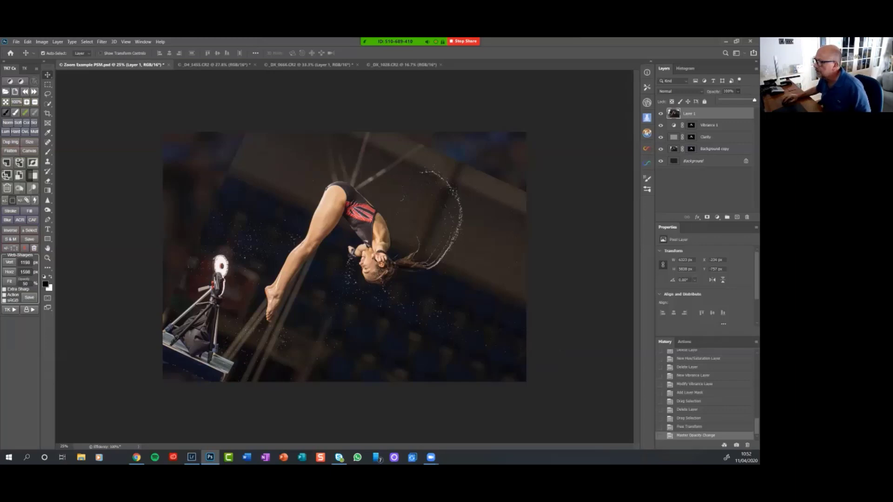
key(Return)
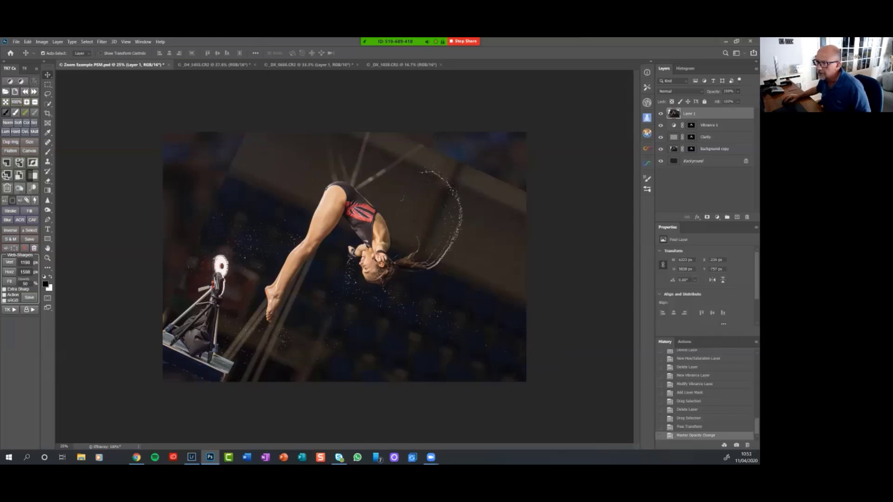
Step: Add an empty layer above Layer 1 and set up a white Soft Round brush with 0% hardness
click(7, 162)
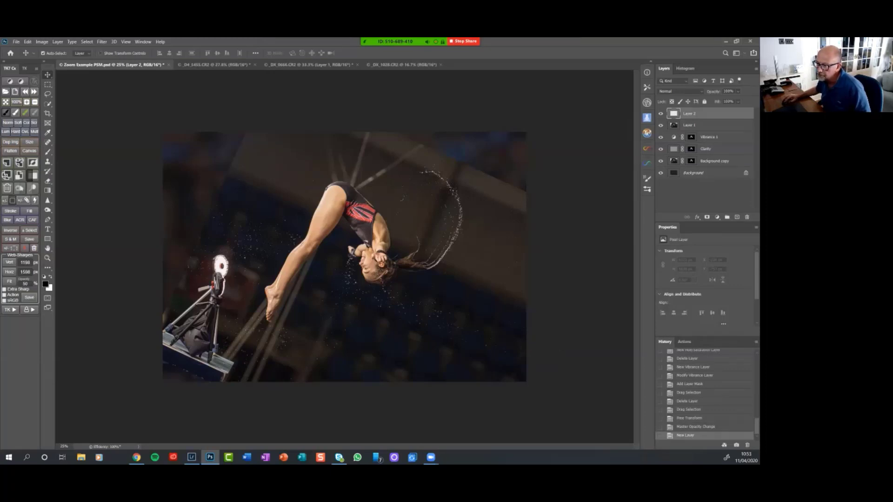
key(b)
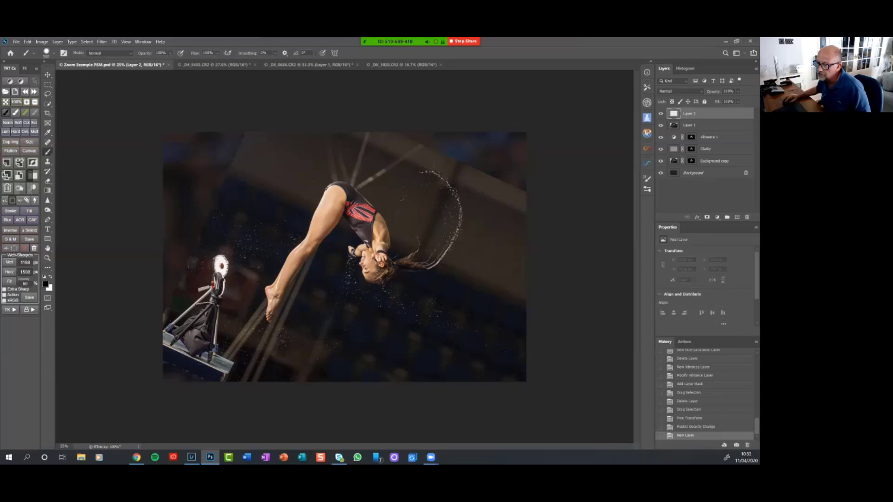
key(x)
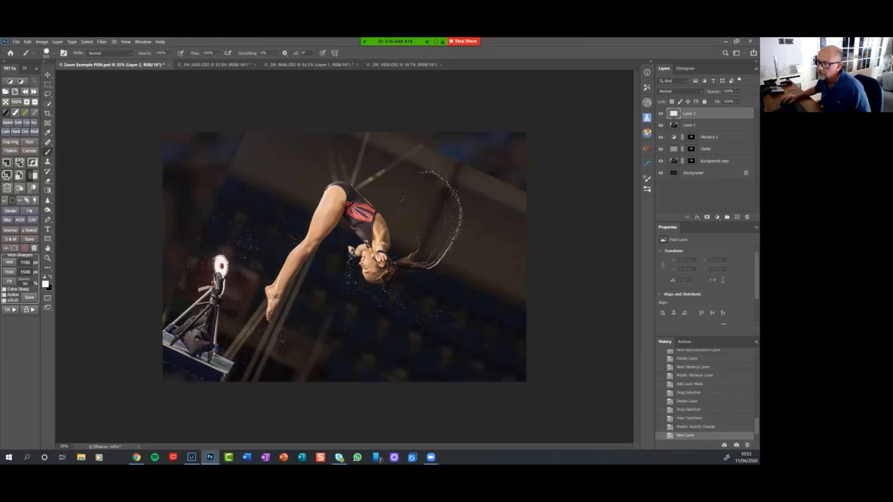
click(46, 52)
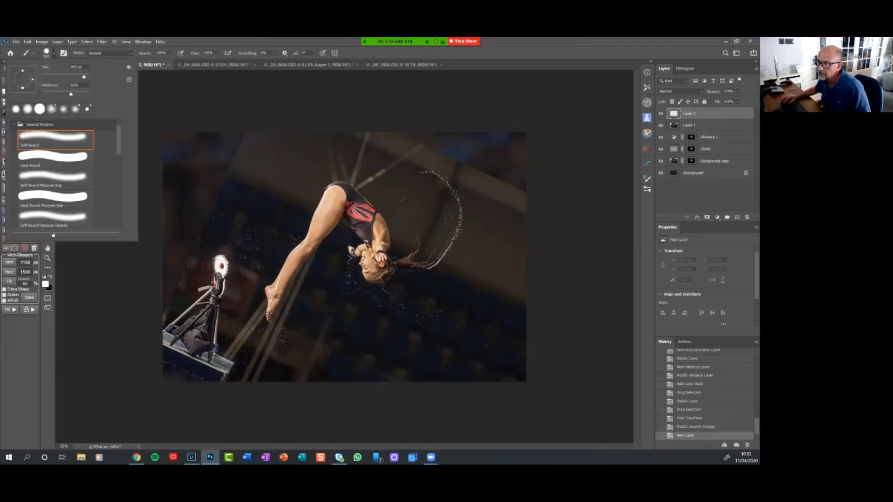
drag(71, 94, 41, 94)
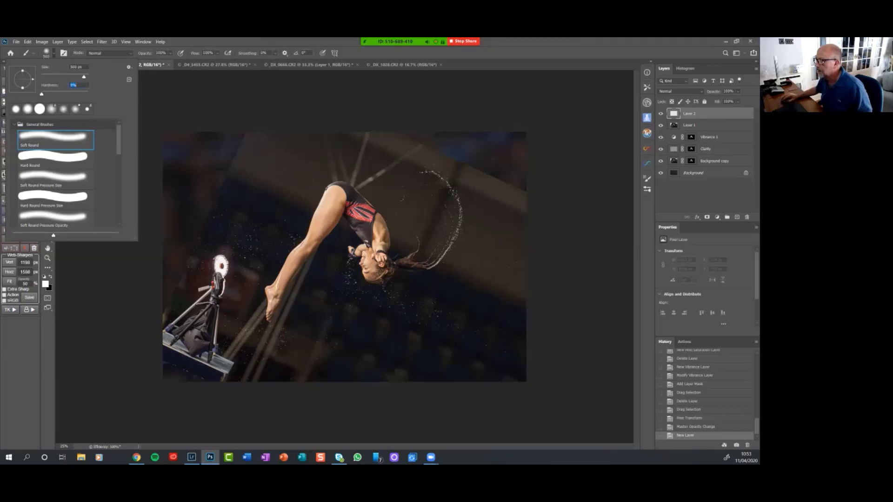
key(Return)
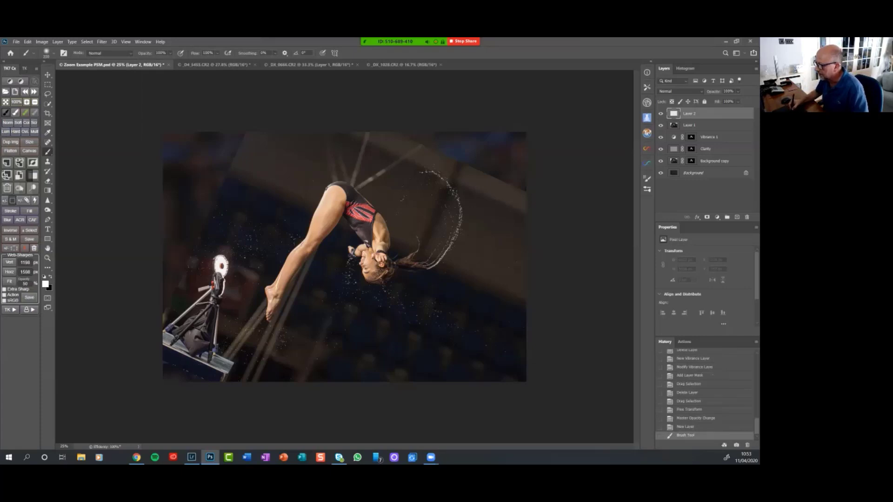
Step: Try dabbing small white droplets just outside the water arc, first at full and then at reduced brush opacity
click(475, 243)
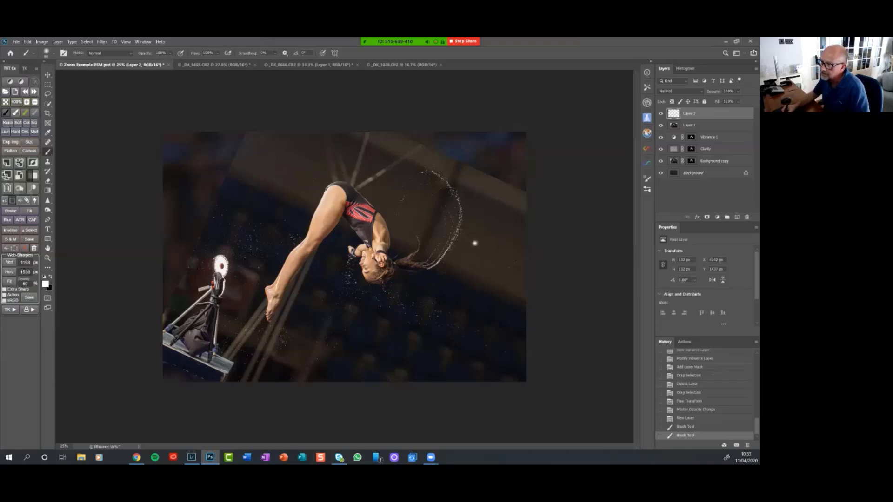
click(171, 53)
drag(169, 61, 165, 62)
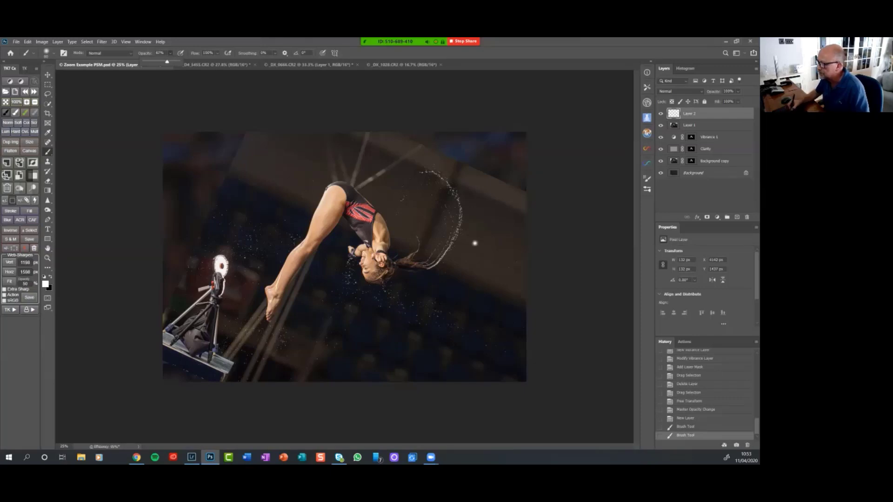
key(Return)
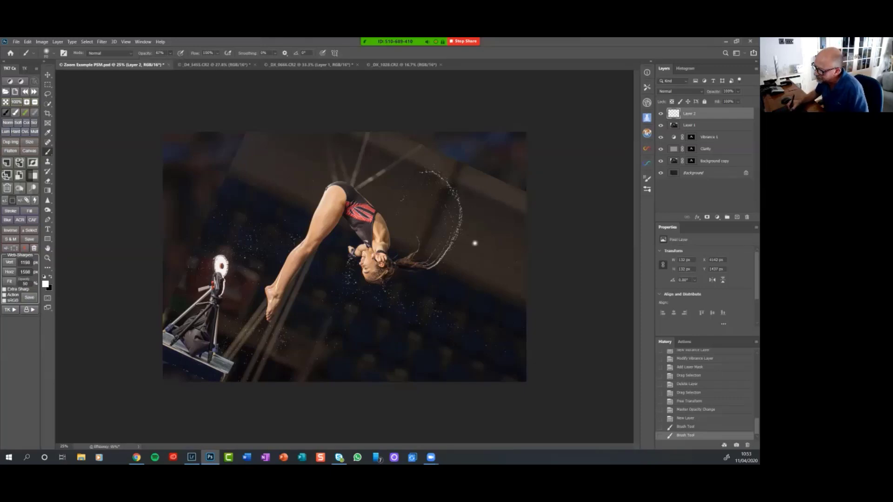
click(470, 224)
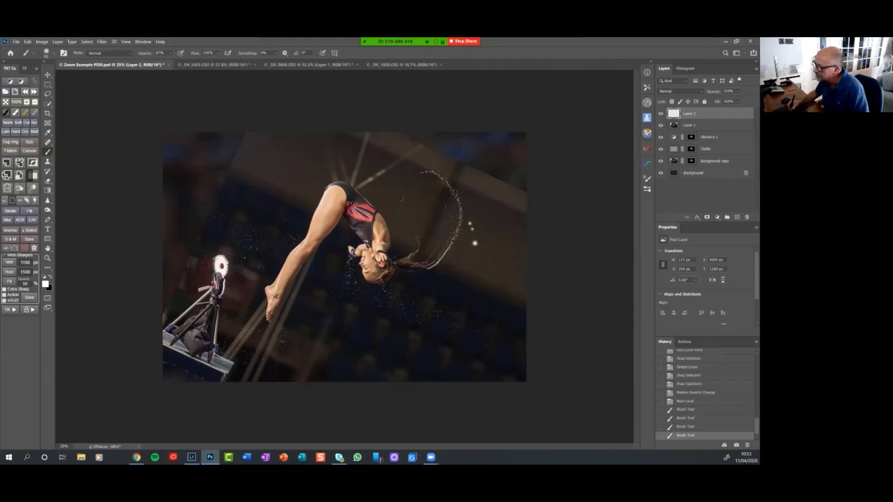
Step: Lower the brush opacity further, test another droplet beside the water arc, and undo all the test dabs
click(170, 52)
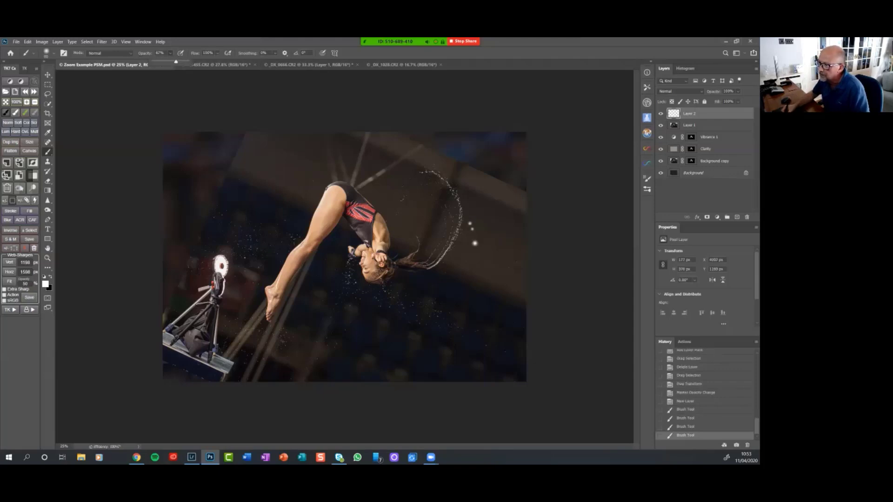
drag(176, 61, 169, 61)
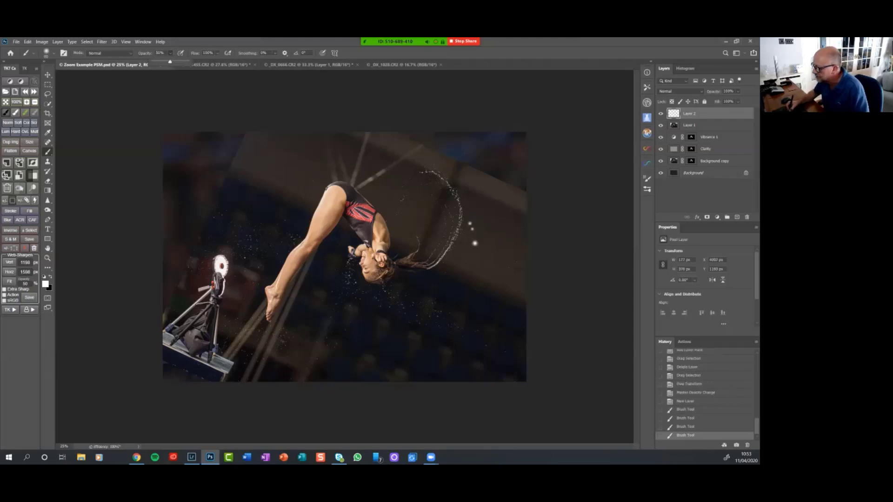
click(469, 215)
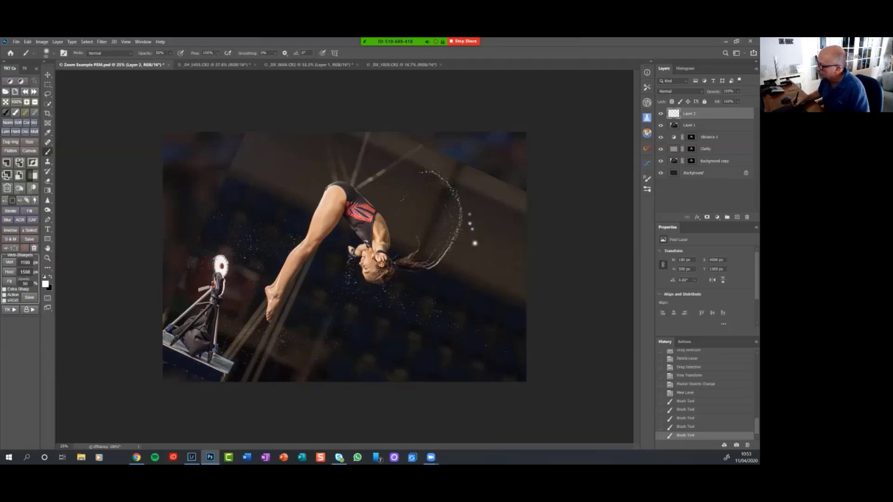
key(ctrl+alt+z)
key(ctrl+alt+z)
key(ctrl+alt+z)
key(ctrl+alt+z)
key(ctrl+alt+z)
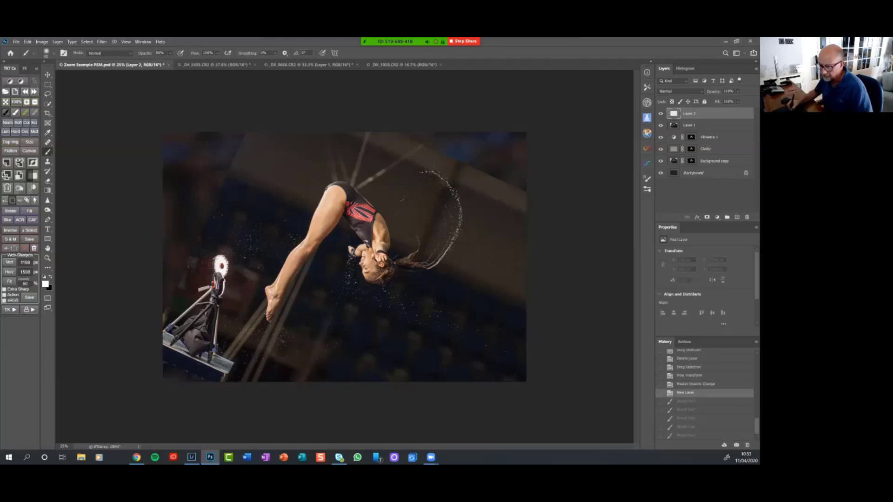
Step: Paint small white droplets on Layer 2 that extend the tip of the thin curl above the diver's ponytail
key(z)
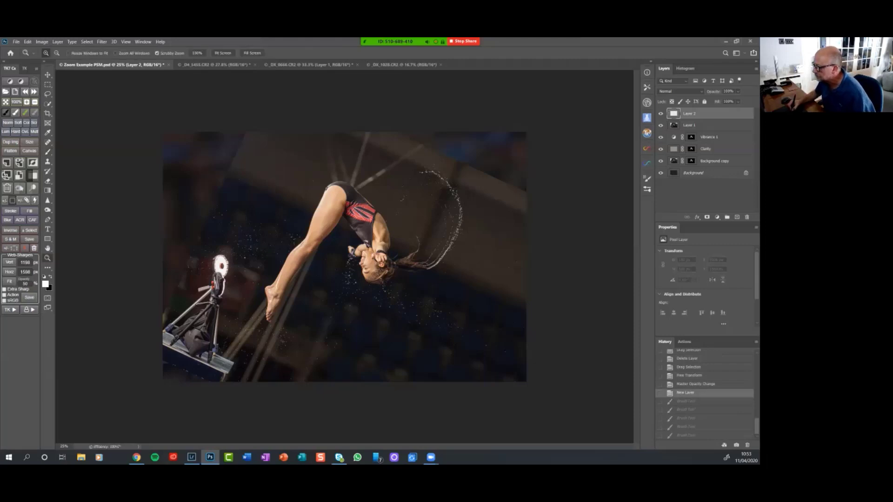
drag(471, 247, 470, 247)
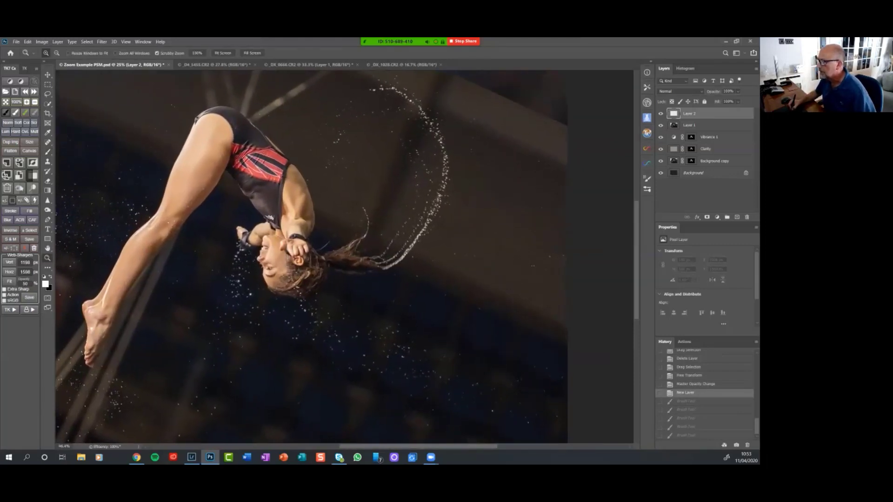
key(b)
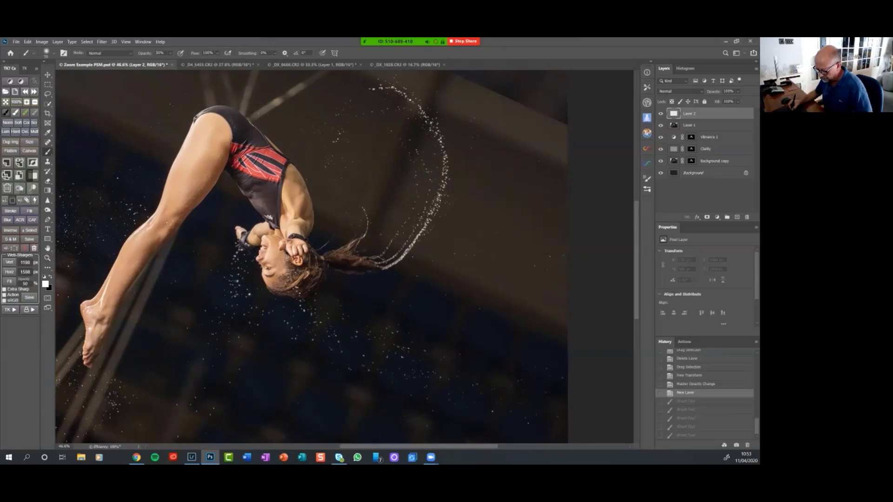
scroll(311, 257, up, 3)
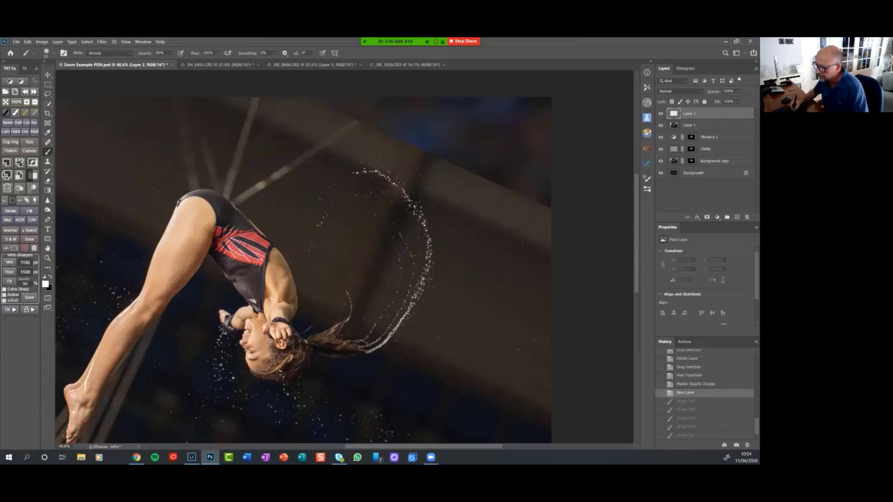
key(bracketright)
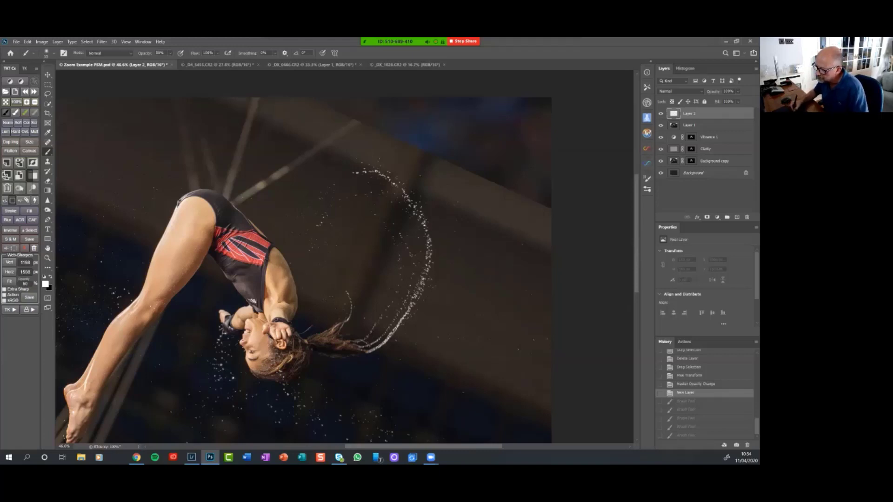
key(z)
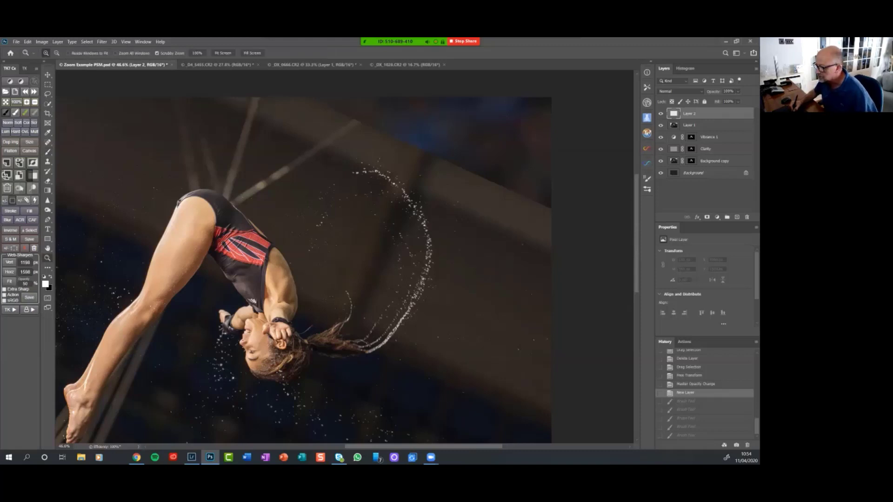
drag(363, 268, 398, 267)
key(b)
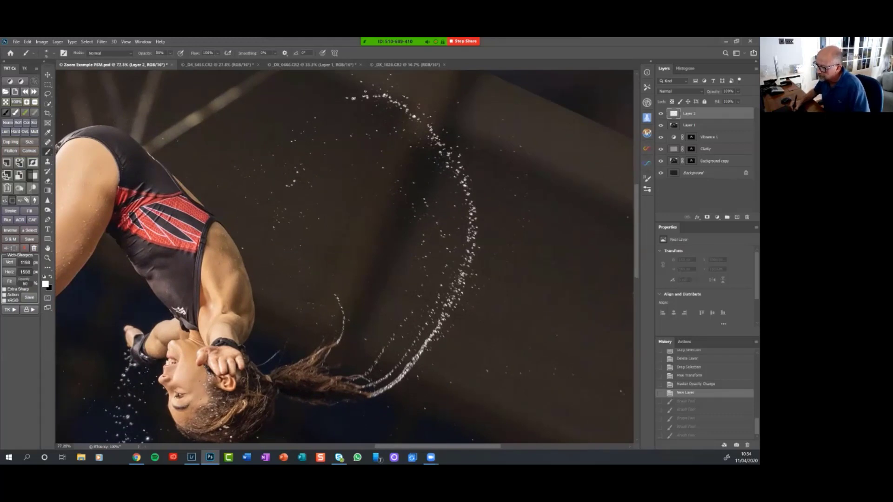
key(ctrl+shift+z)
key(ctrl+shift+z)
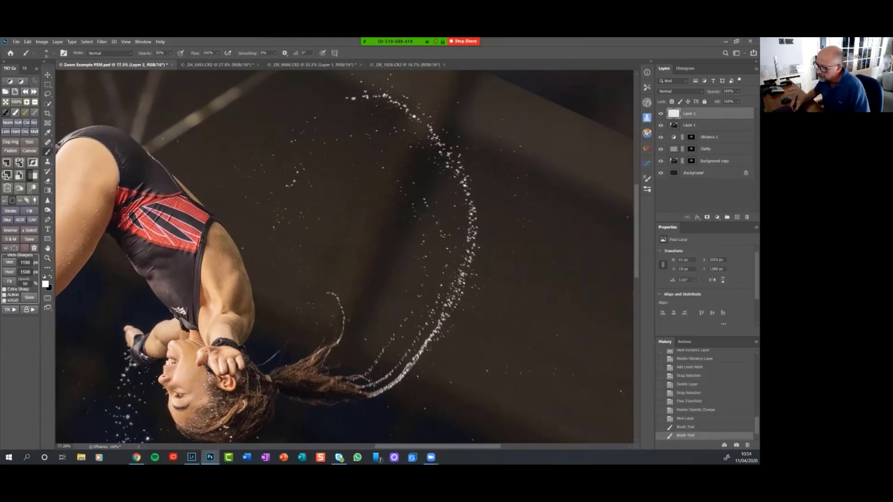
key(ctrl+shift+z)
key(ctrl+shift+z)
key(ctrl+shift+z)
key(ctrl+shift+z)
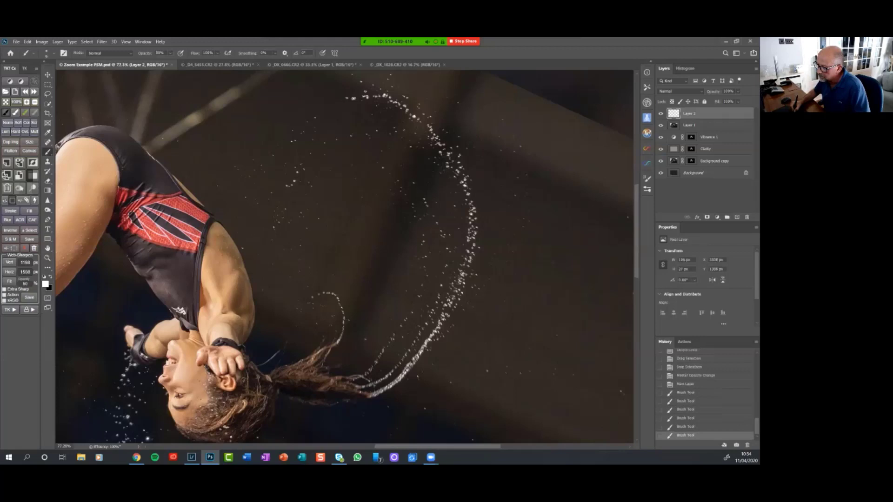
key(ctrl+shift+z)
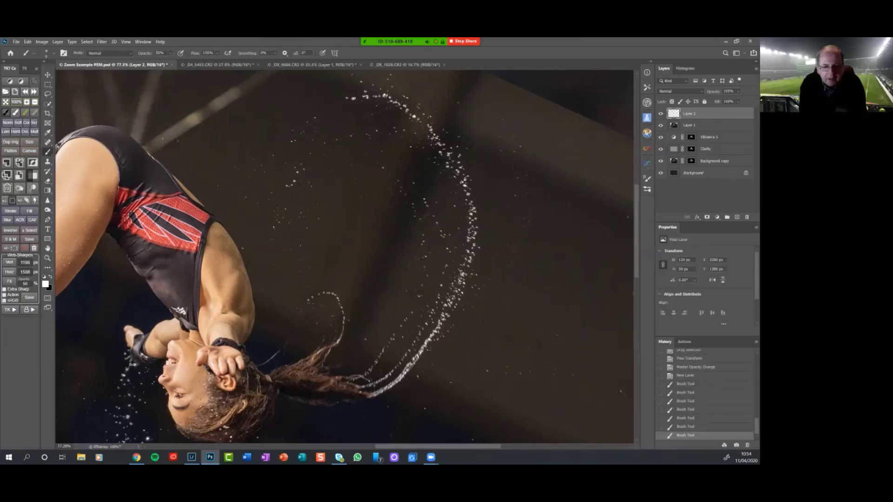
Step: Dab white droplets that continue the water arc from its upper end back toward the diver's body
click(324, 144)
click(334, 139)
click(341, 138)
click(330, 140)
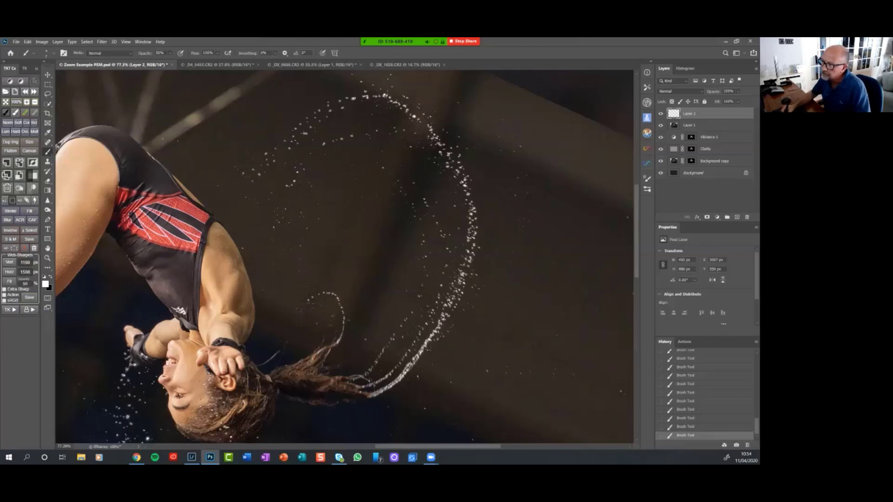
Step: Lower the brush opacity to about 21% and dab fainter droplets inside the water arc
drag(167, 61, 165, 62)
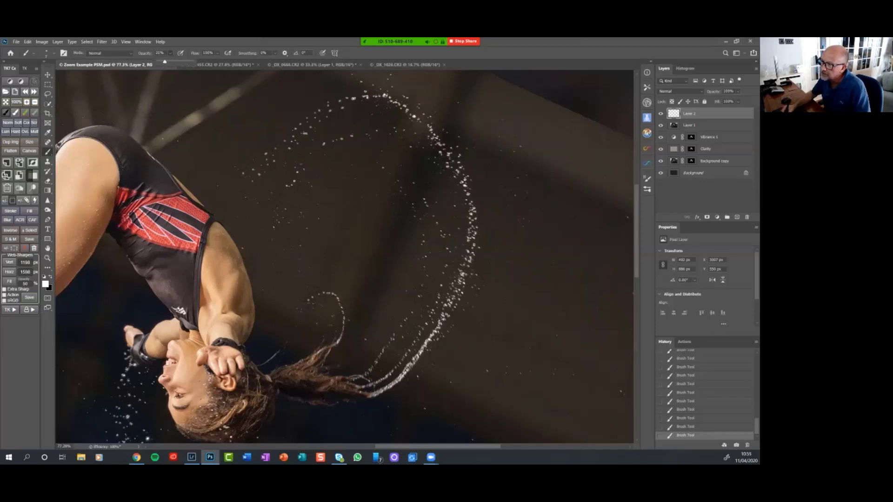
key(Return)
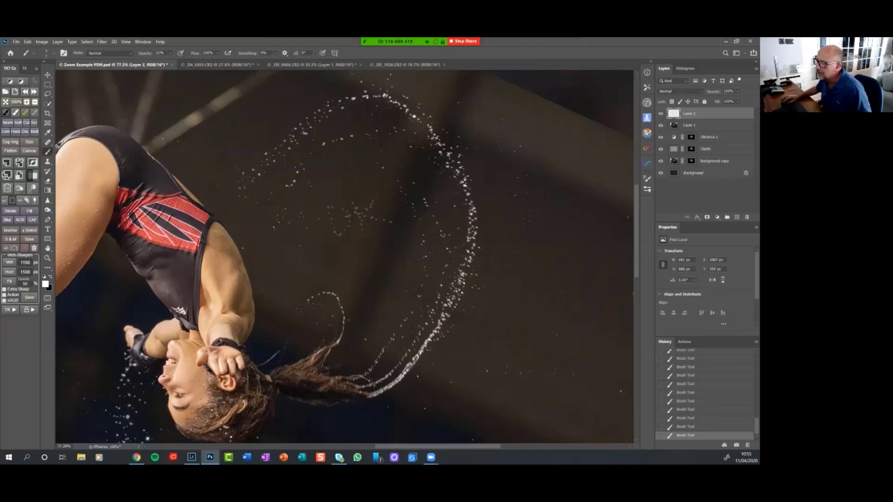
key(ctrl+0)
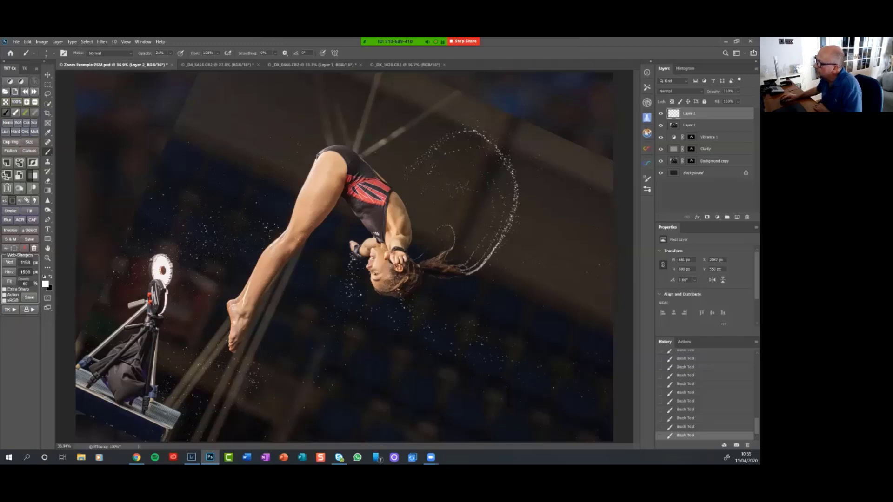
Step: Hide Layer 1 and apply a Gaussian Blur with a 3.4-pixel radius to the painted droplets on Layer 2
click(660, 126)
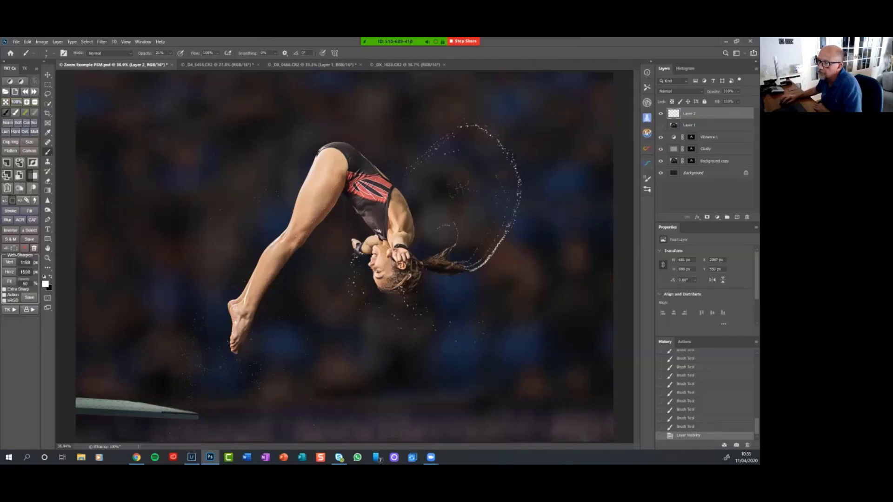
click(102, 42)
mouse_move(140, 120)
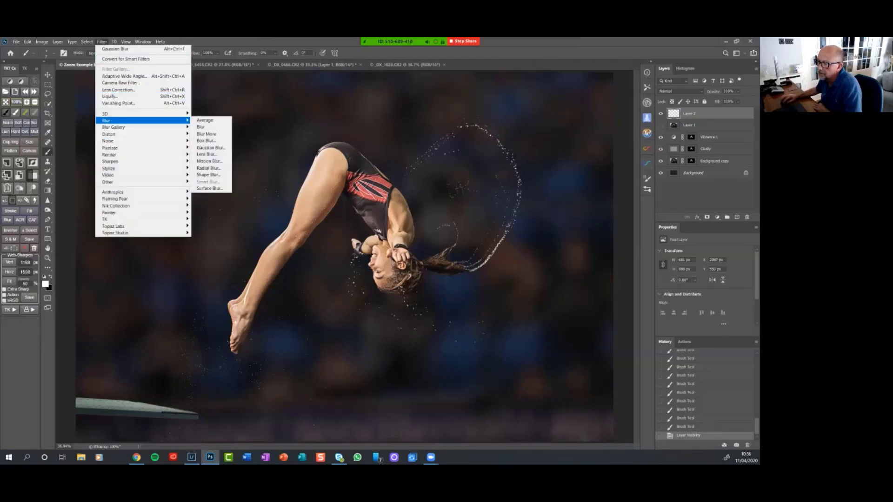
click(210, 148)
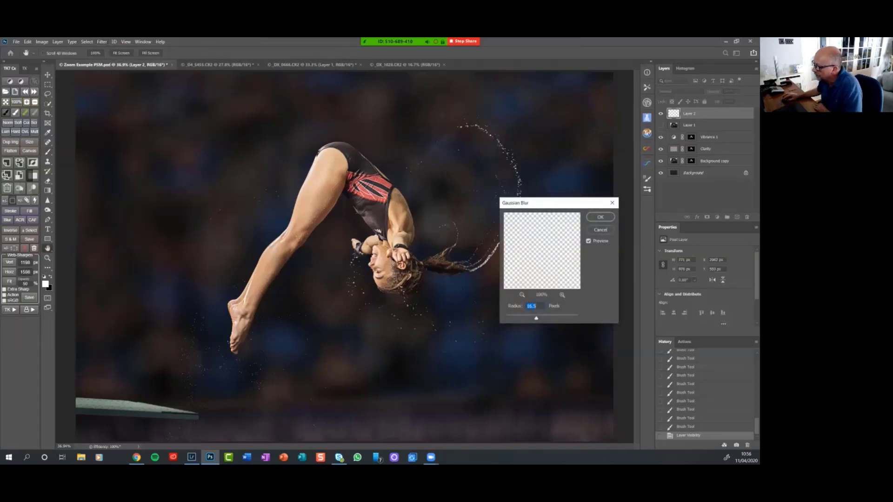
text(8.1)
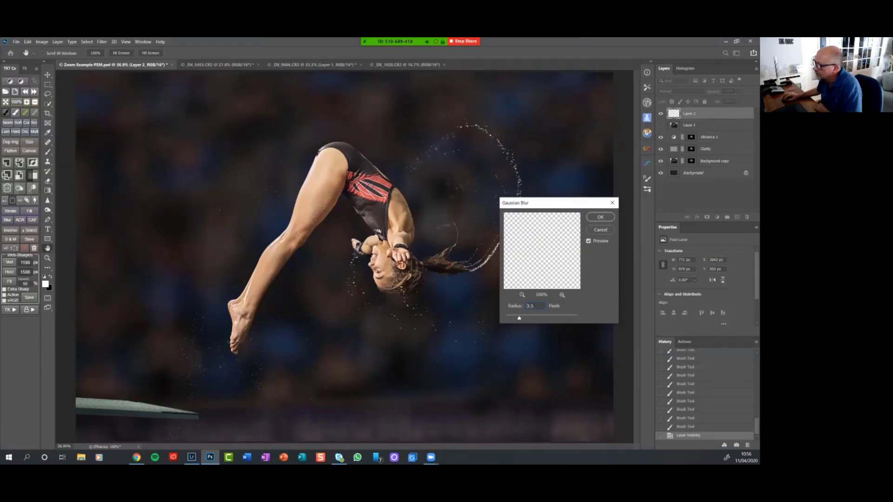
text(3.0)
text(2.5)
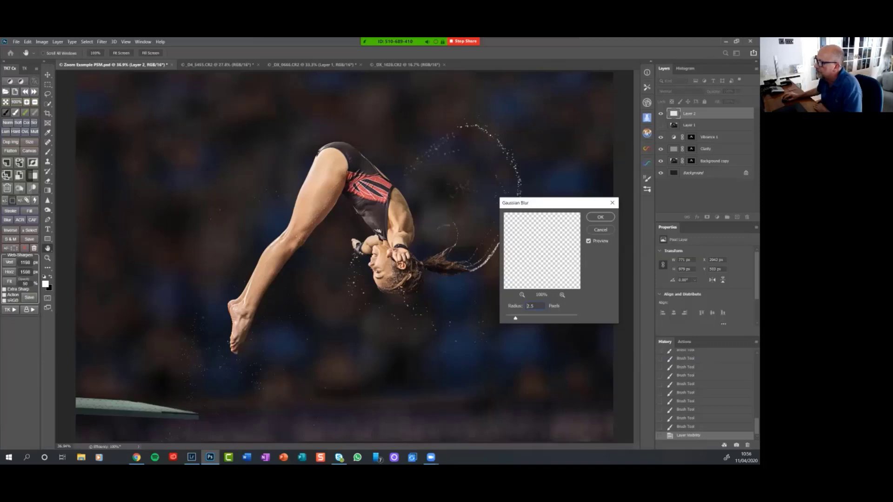
text(3.5)
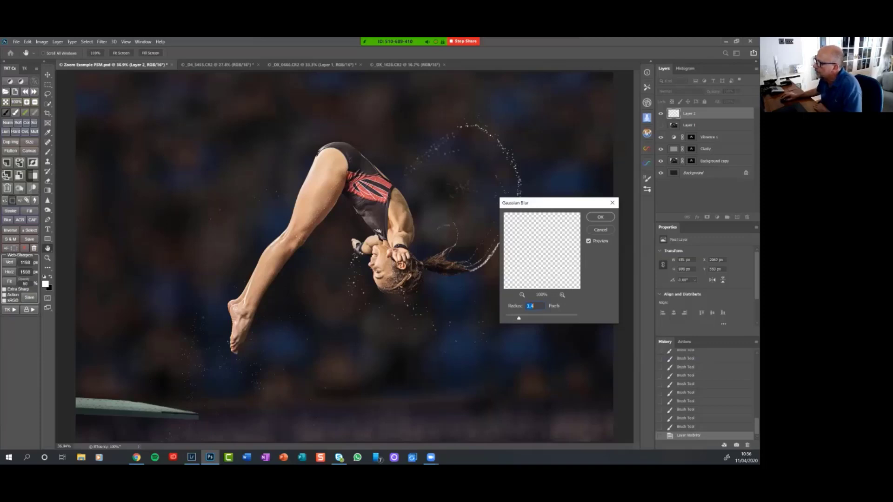
key(Return)
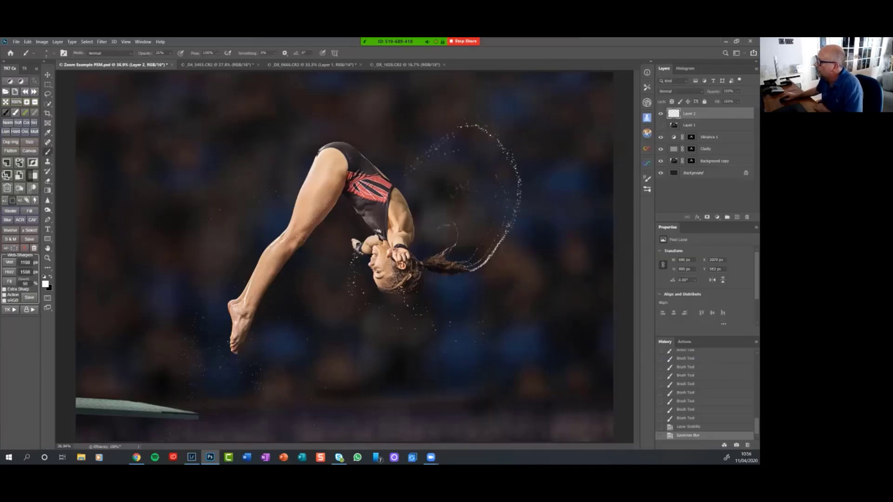
Step: Reduce the layer opacity of the blurred droplets on Layer 2
click(738, 101)
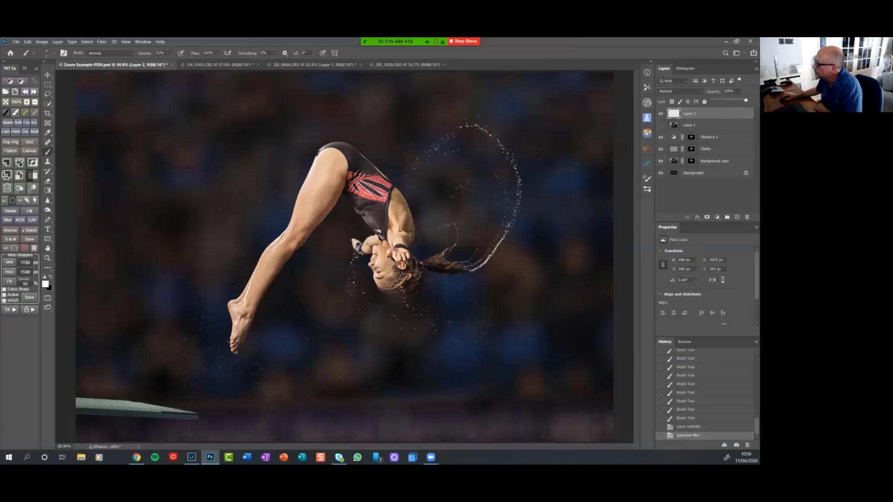
drag(745, 100, 734, 100)
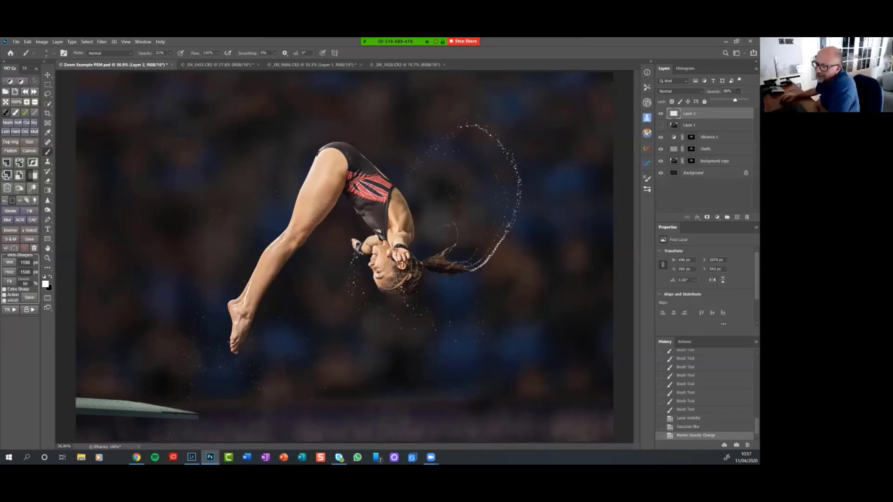
key(Escape)
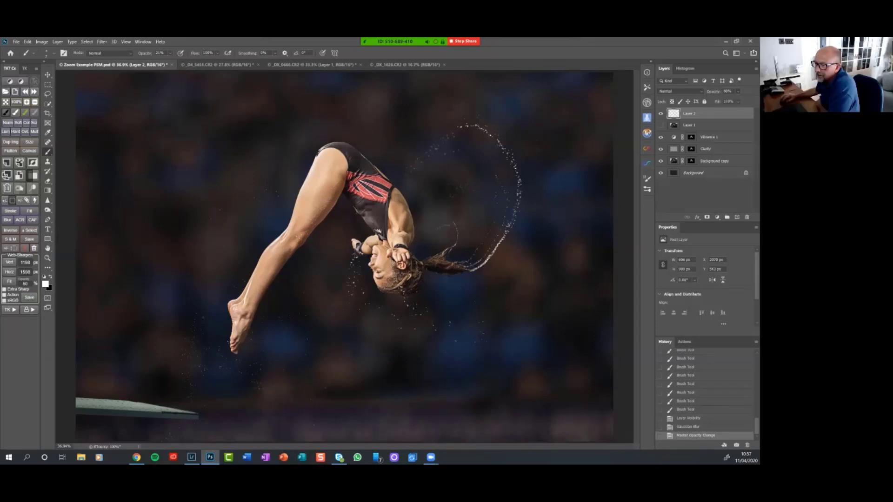
Step: Delete the painted droplet layer and the hidden diver photo layer beneath it
key(Delete)
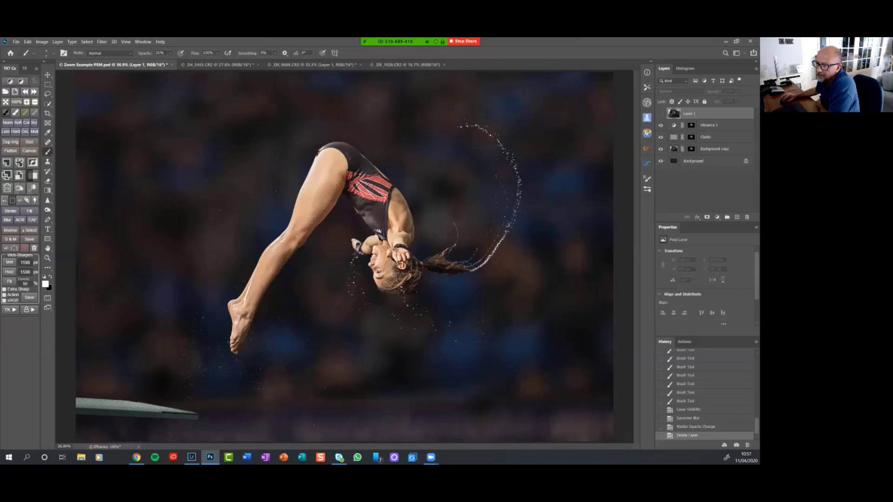
key(Delete)
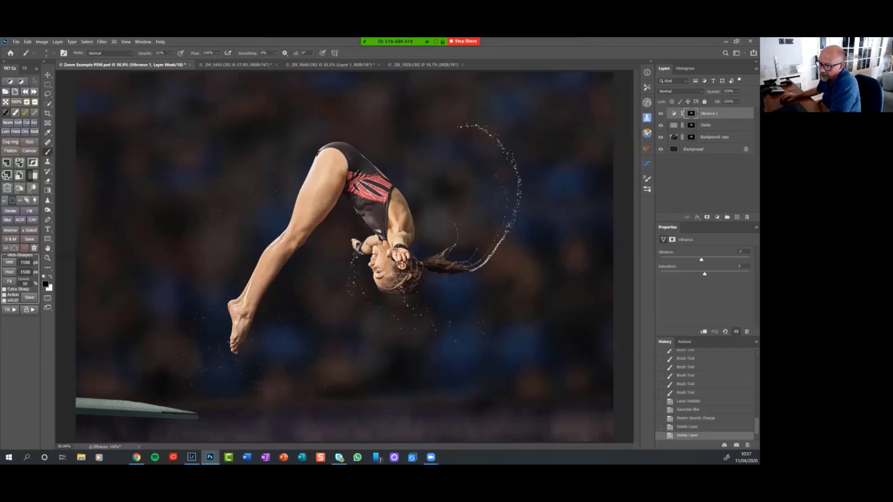
Step: Flatten the dive image and create a web-sharpened copy, leaving its TK Web-Sharpening group visible
click(10, 151)
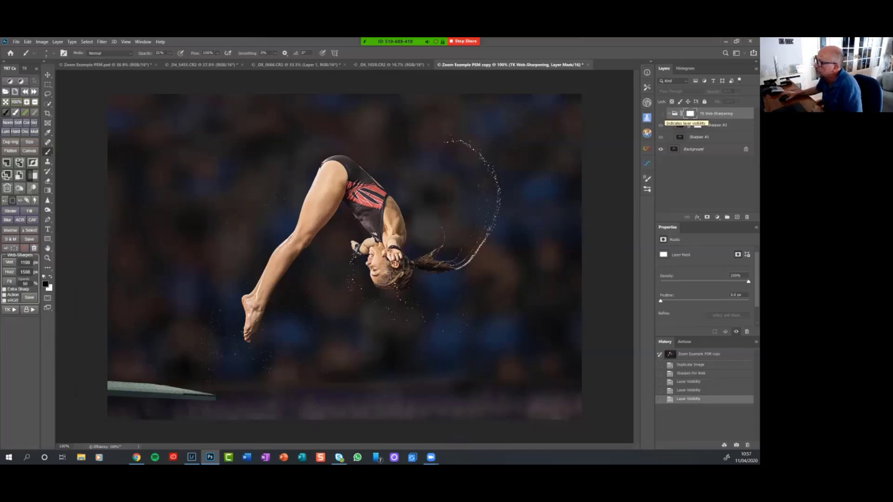
click(660, 113)
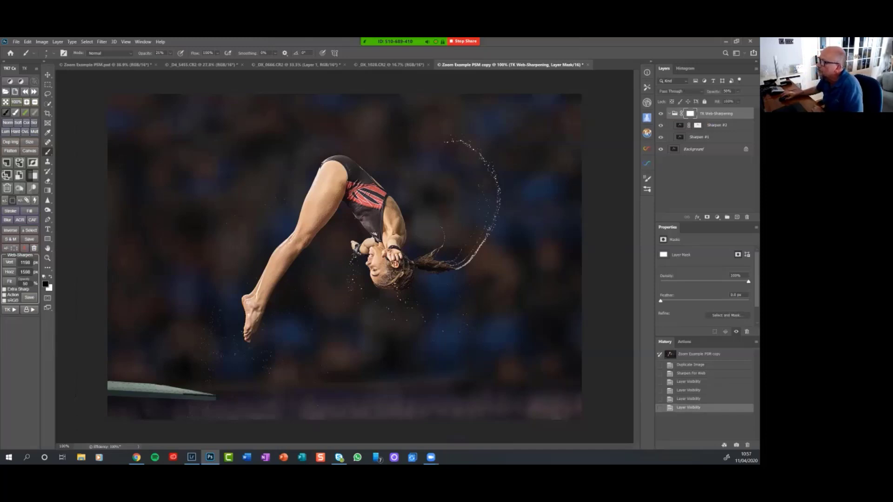
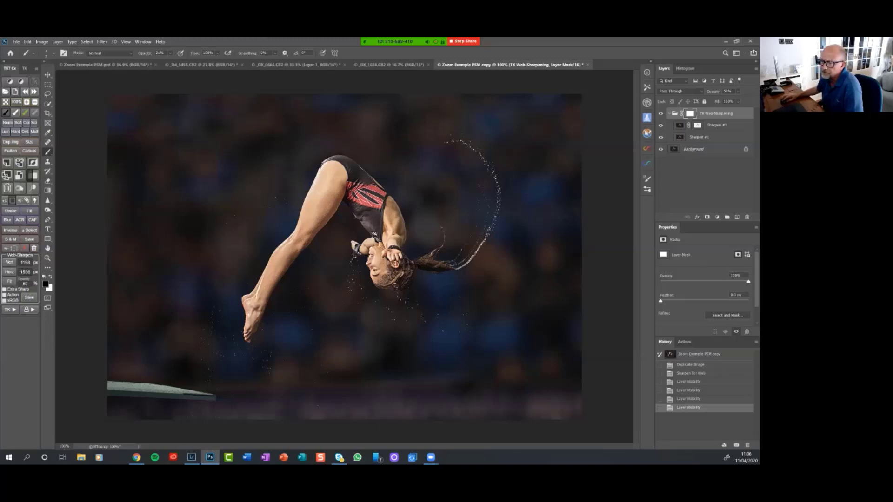
Step: Stamp all visible layers of the web-sharpened copy into a new merged layer on top
click(20, 163)
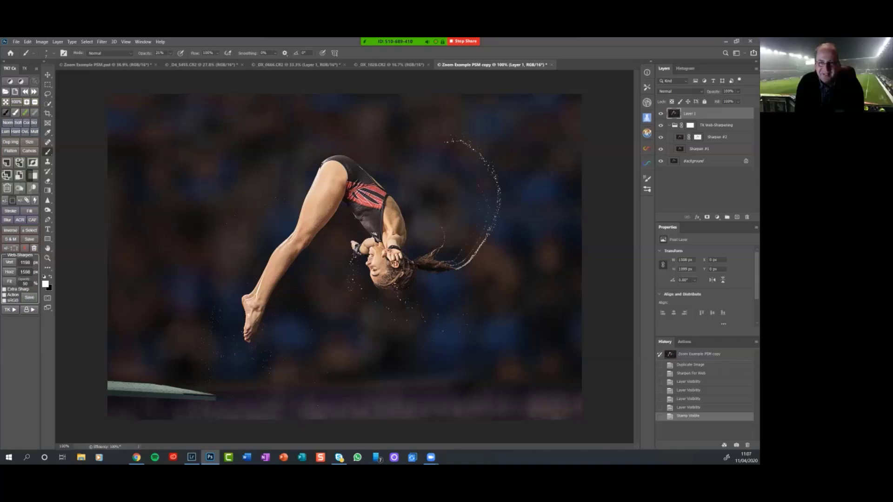
mouse_move(468, 46)
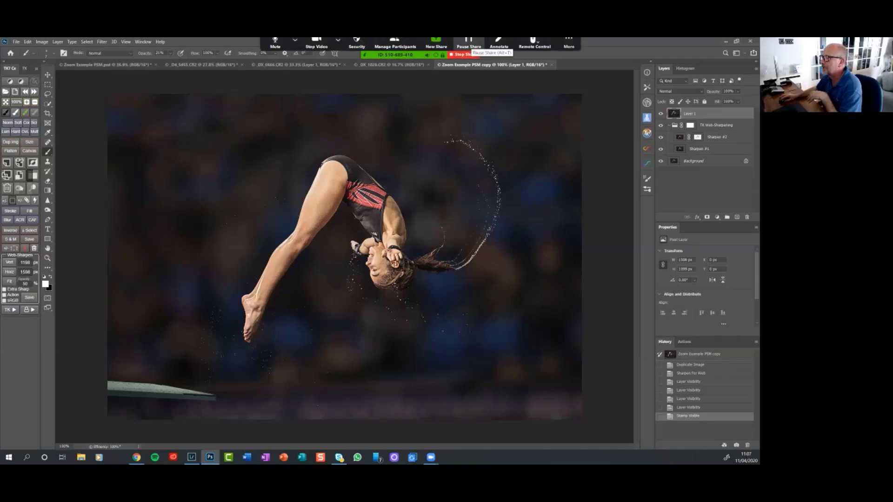